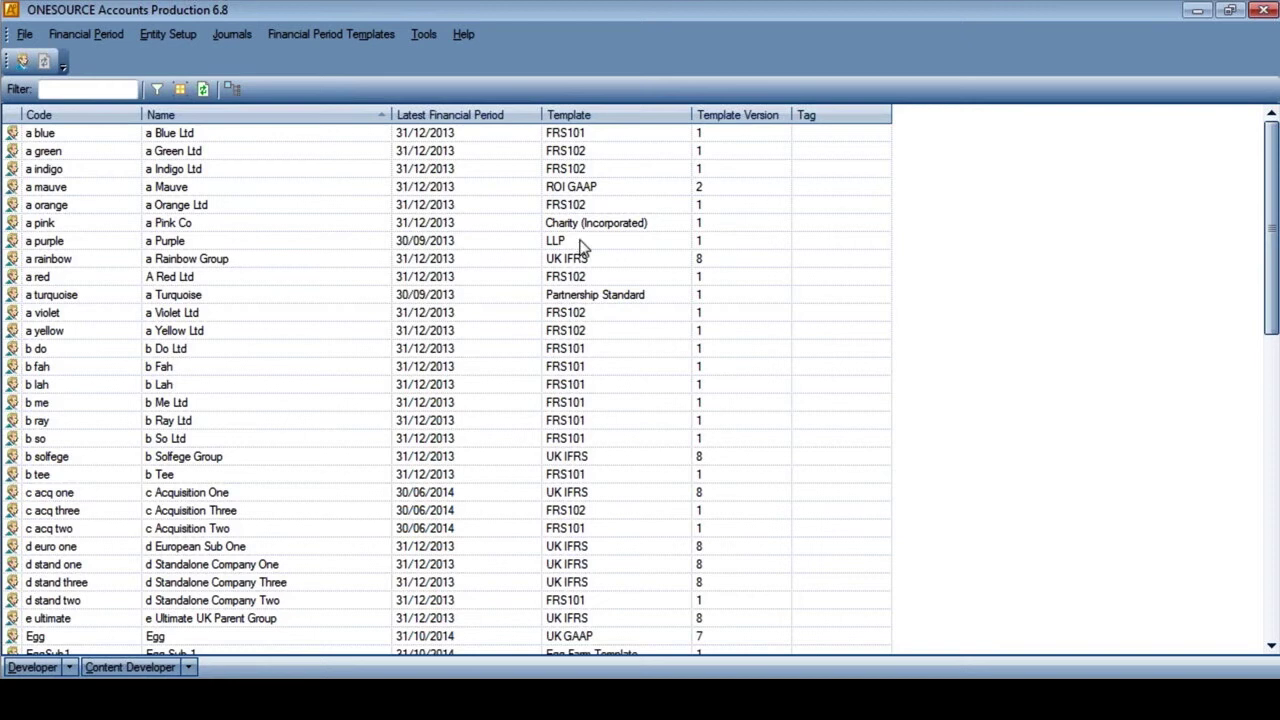
# - Review the list of templates available for creating a new client
pyautogui.click(24, 35)
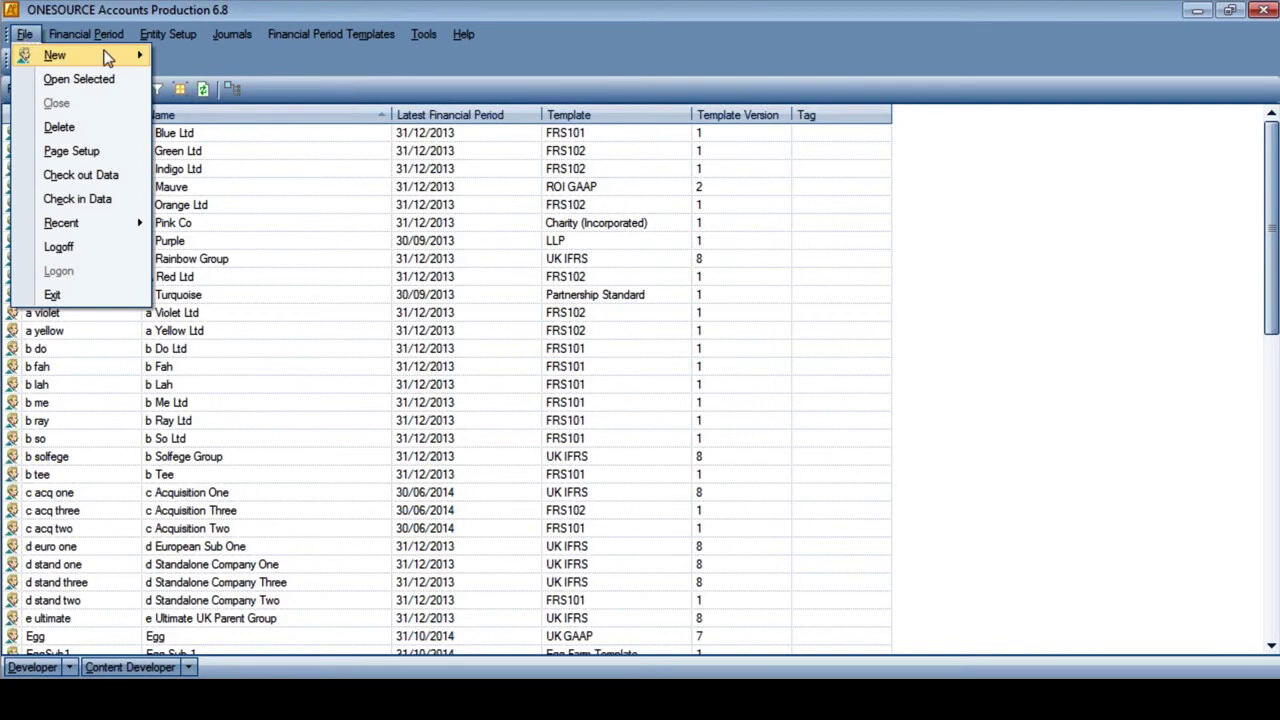
pyautogui.moveTo(146, 60)
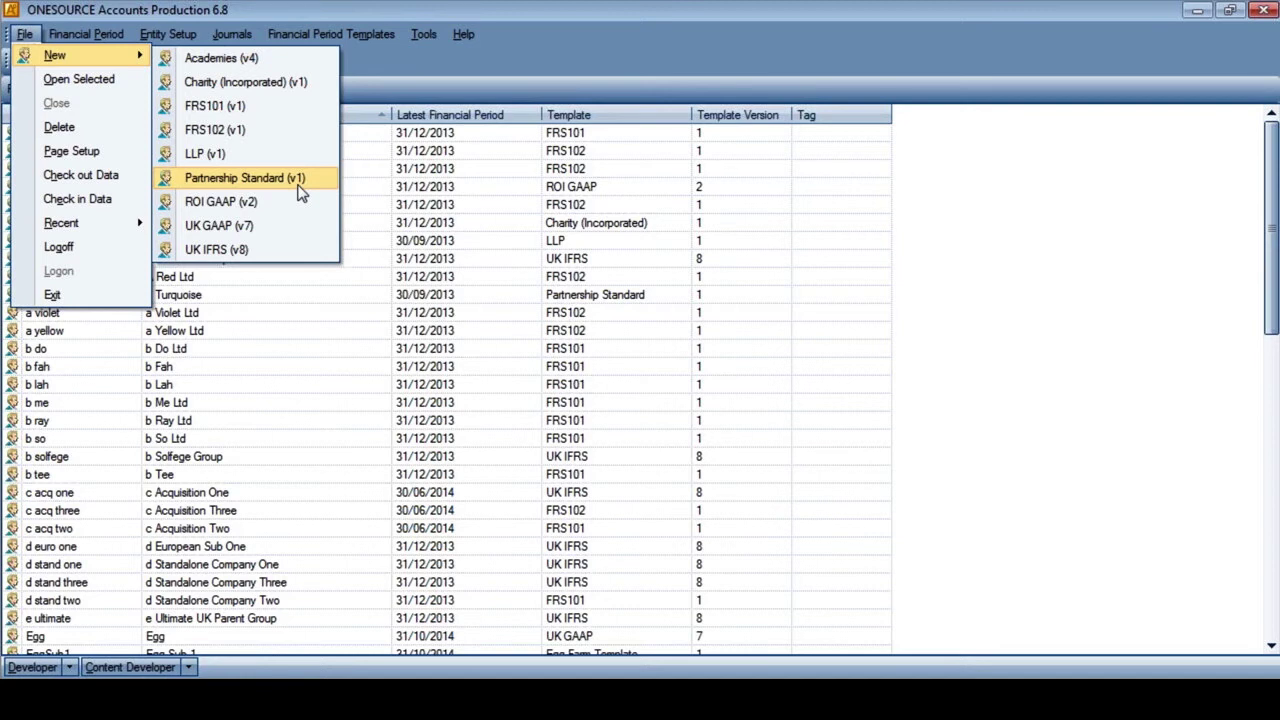
pyautogui.click(606, 16)
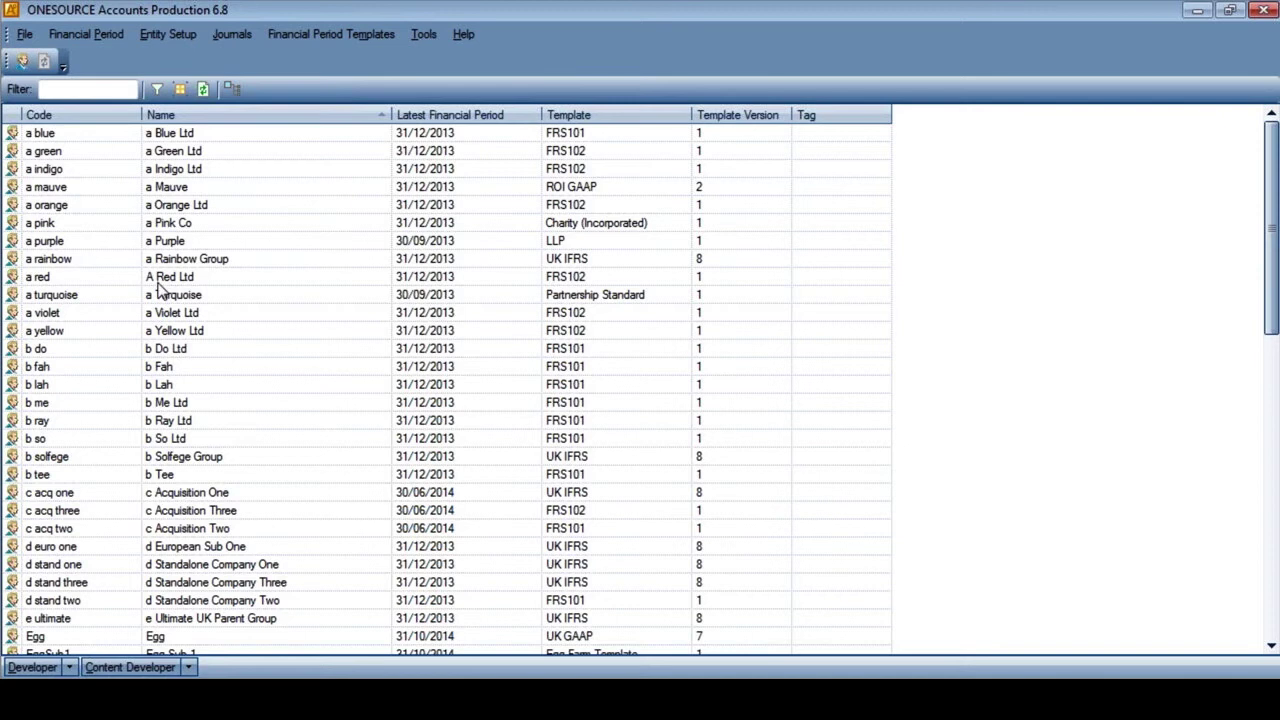
# - Open the a Blue Ltd client and view its entity structure
pyautogui.click(42, 140)
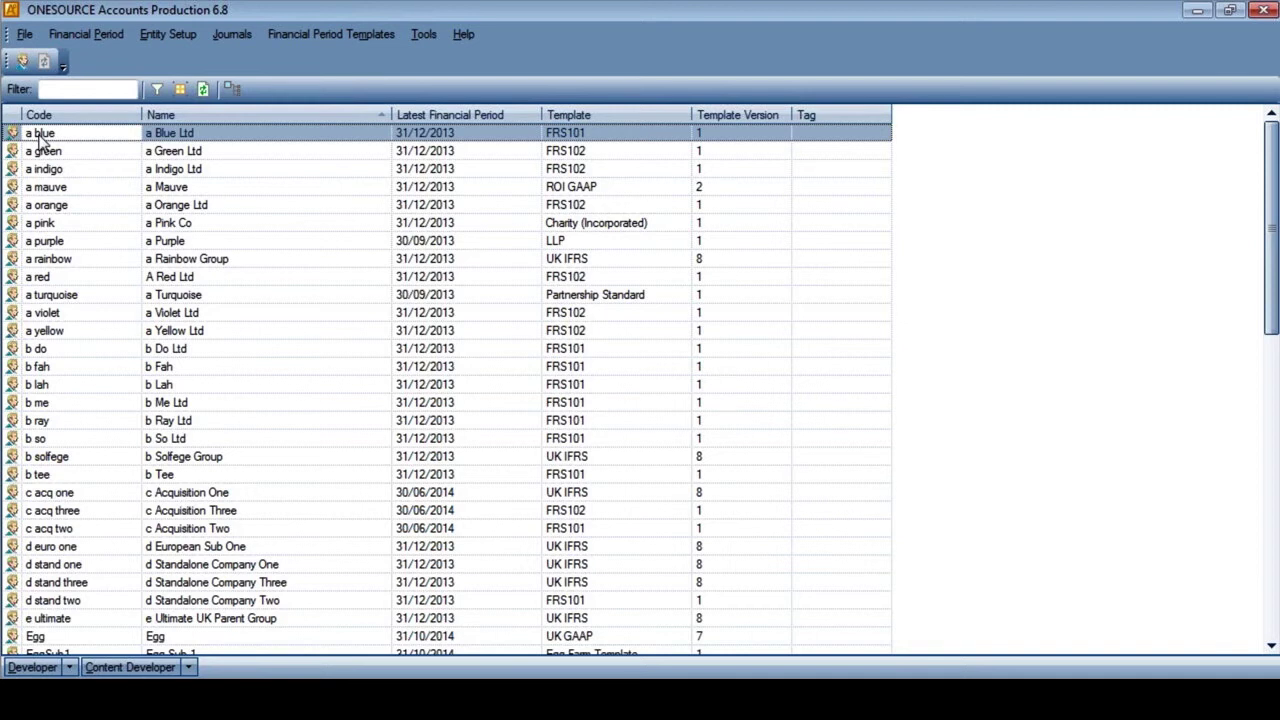
pyautogui.doubleClick(40, 138)
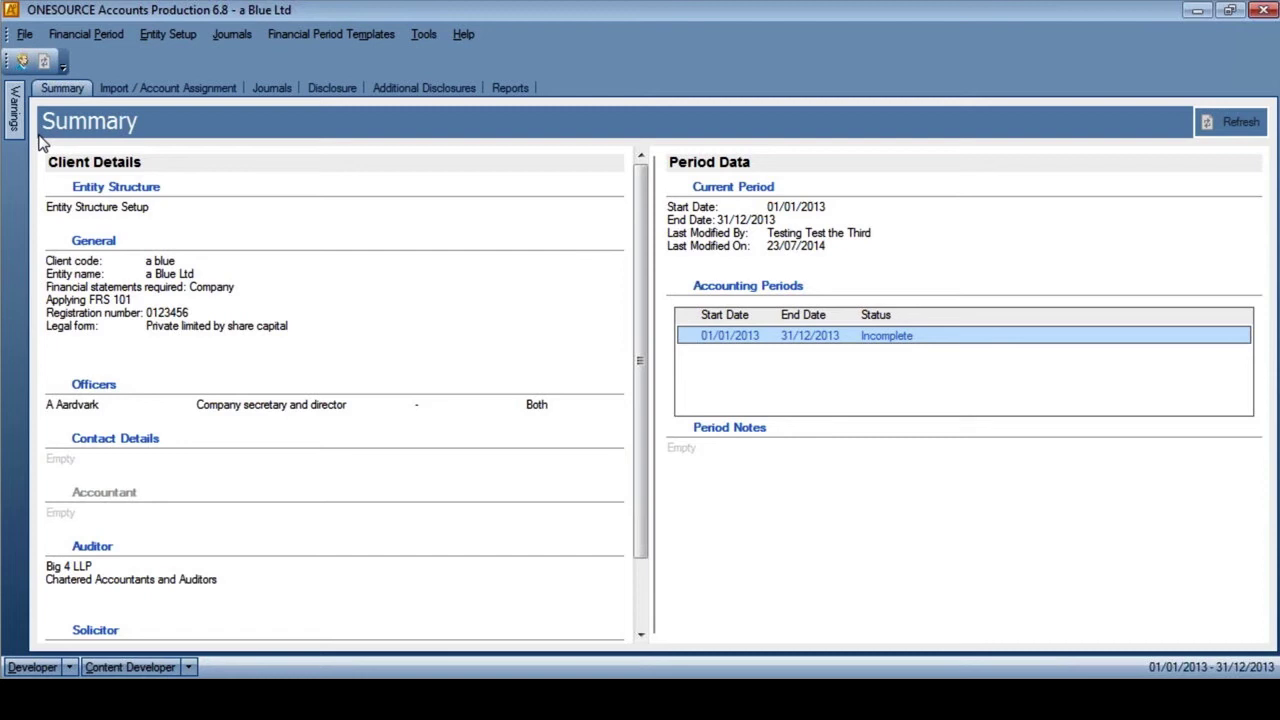
pyautogui.click(113, 188)
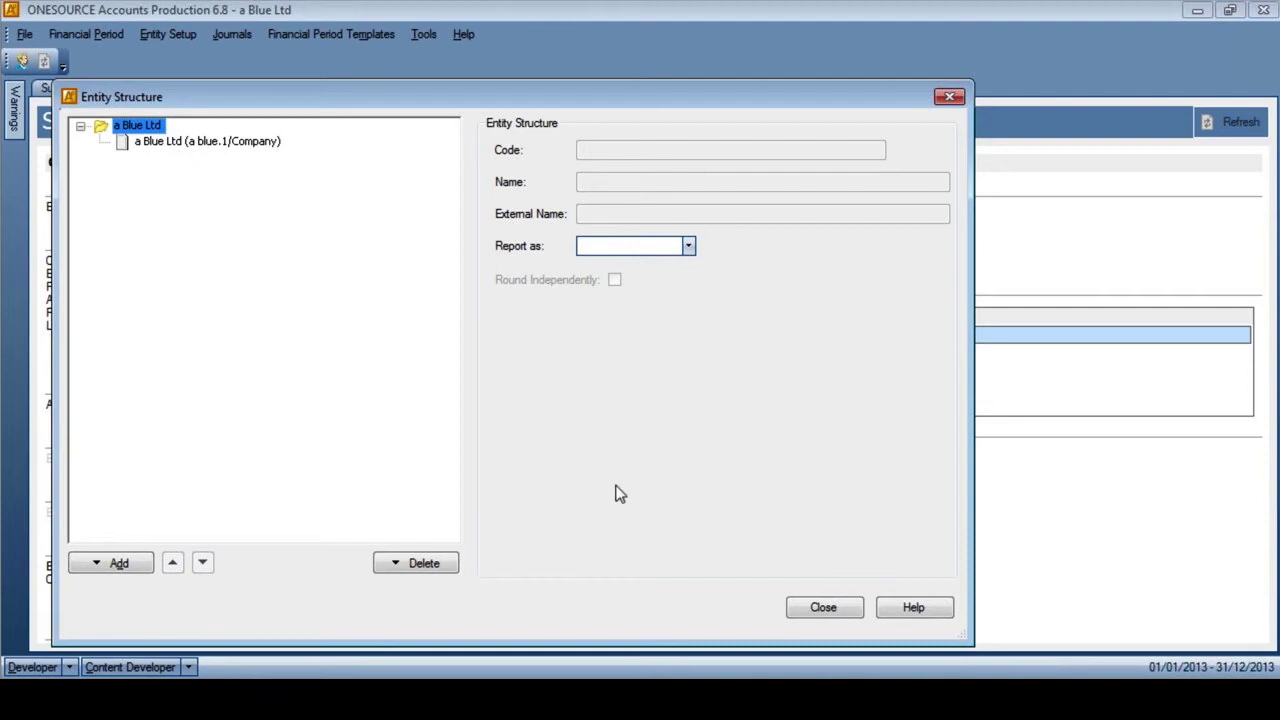
pyautogui.click(810, 609)
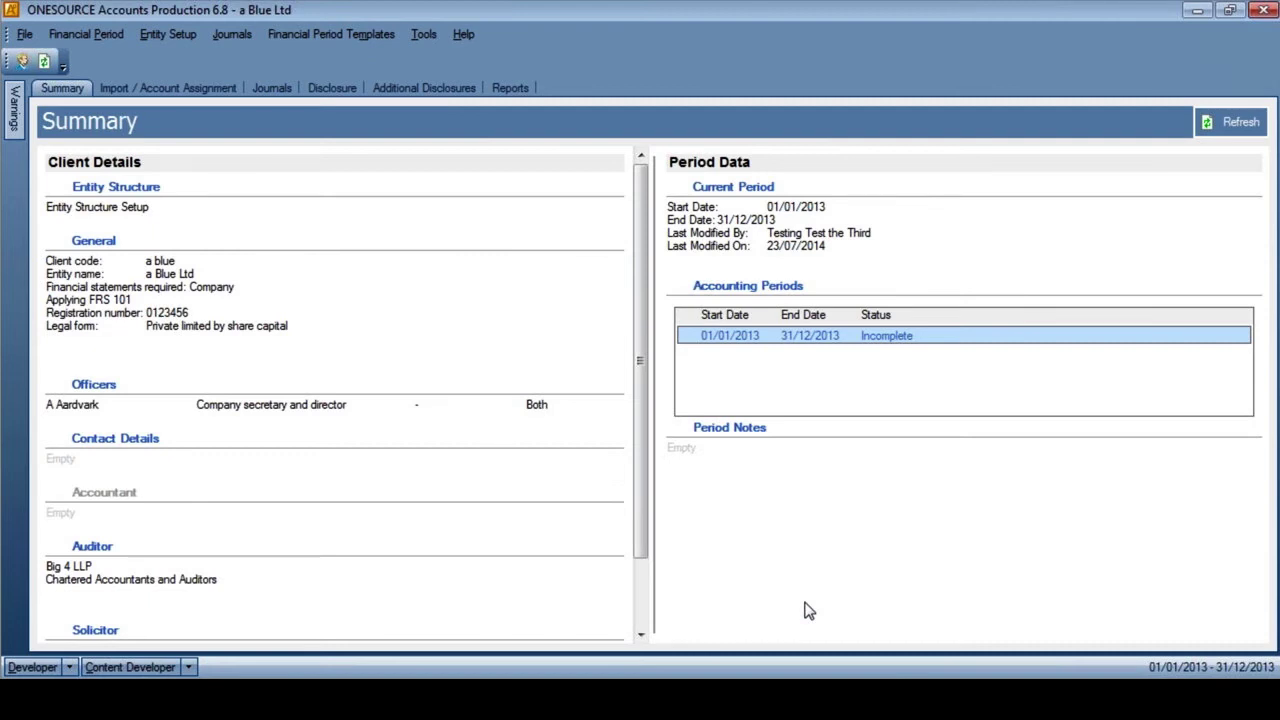
# - View the client's General details and Auditor details, leaving both without saving
pyautogui.click(95, 244)
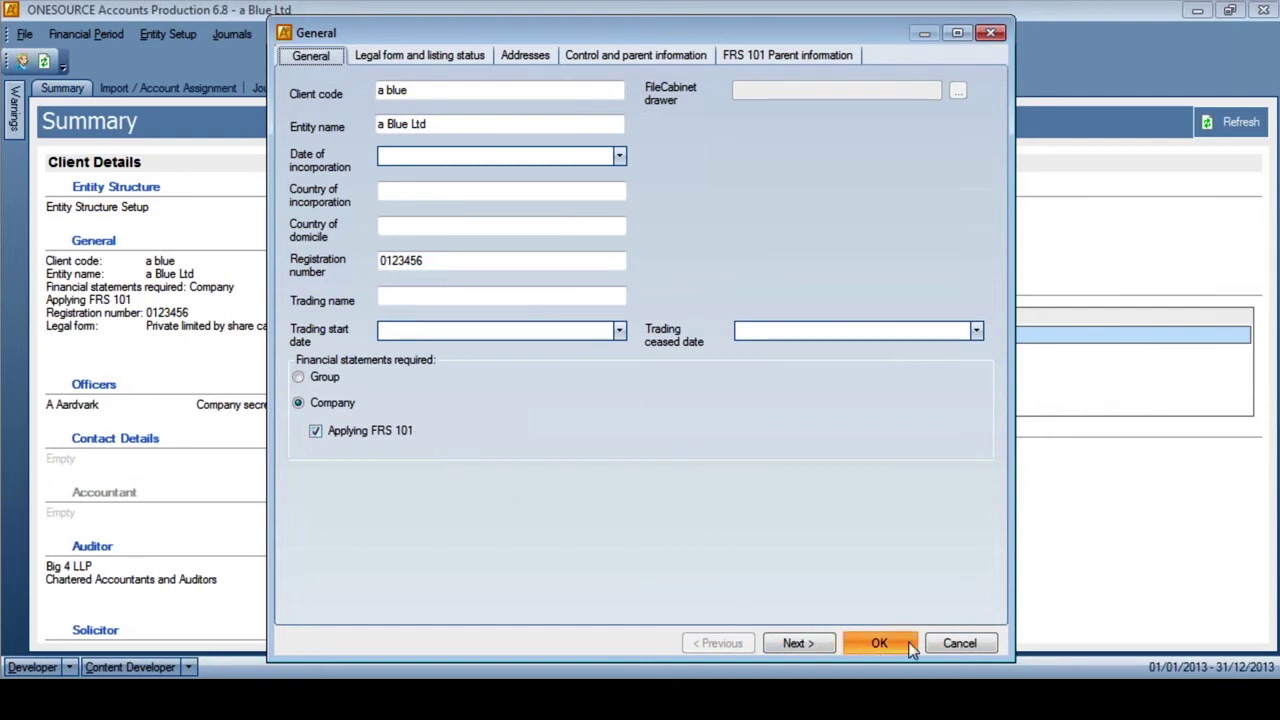
pyautogui.click(945, 645)
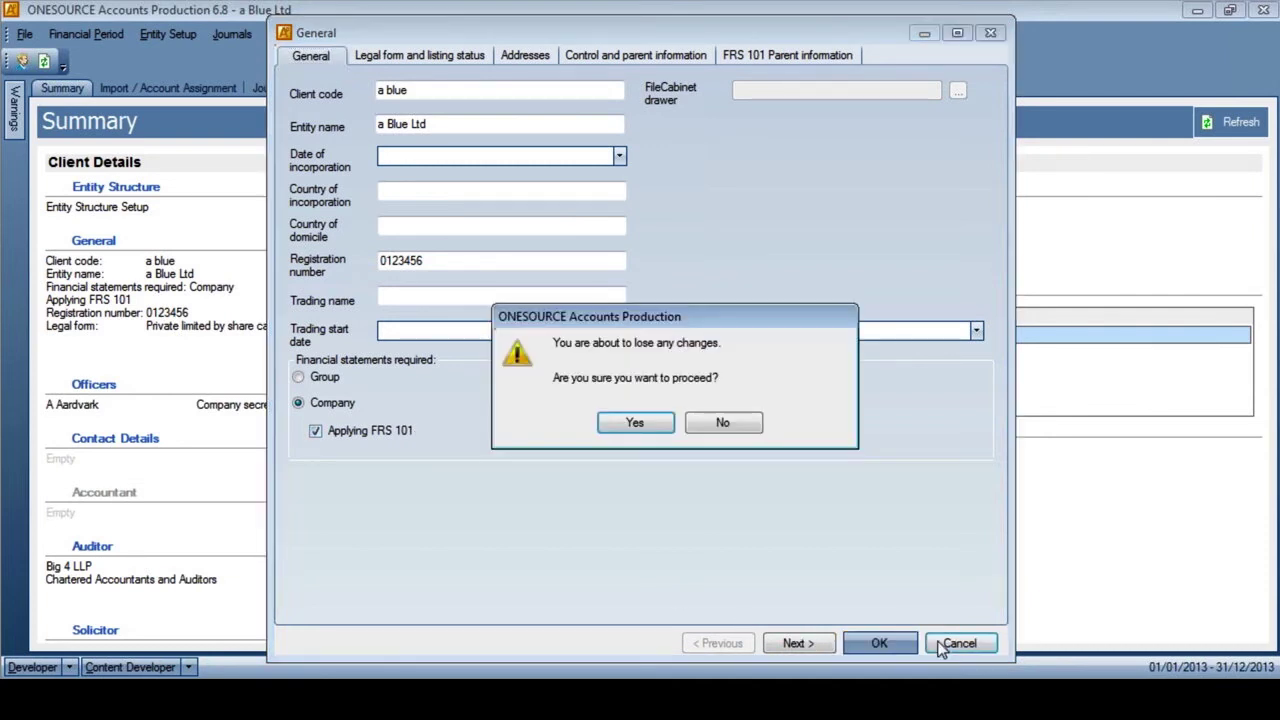
pyautogui.click(636, 424)
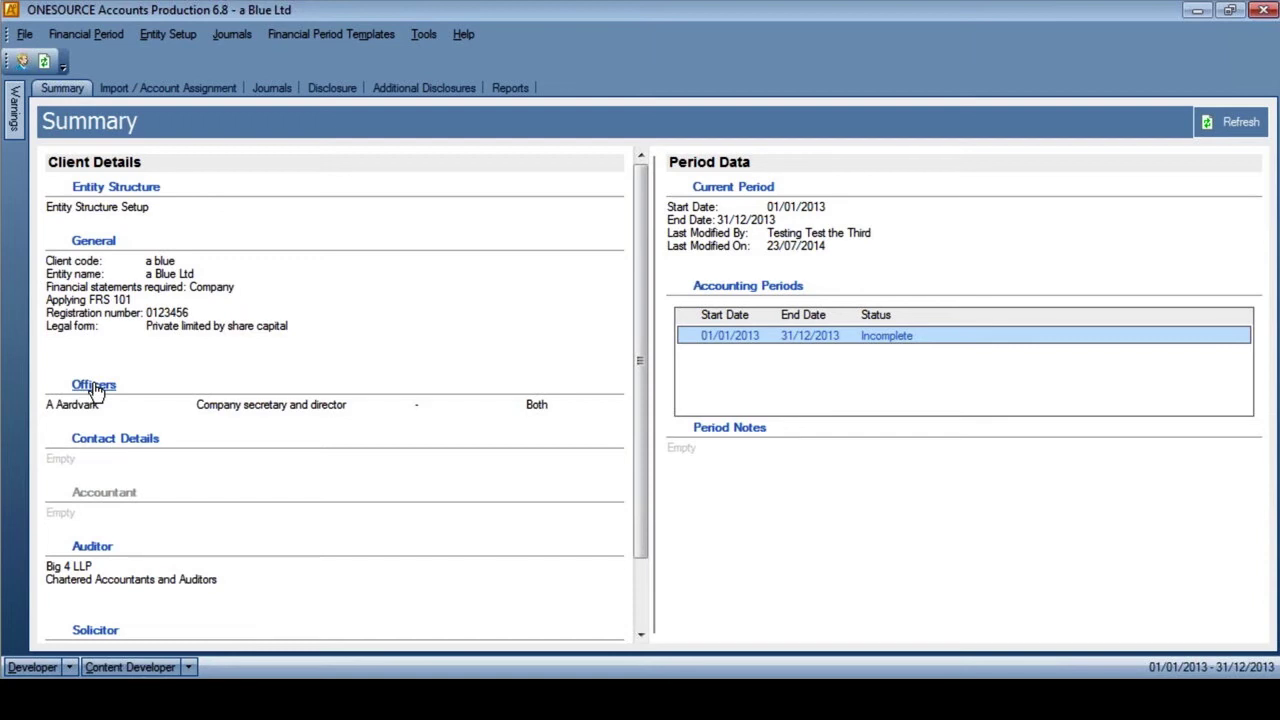
pyautogui.click(92, 547)
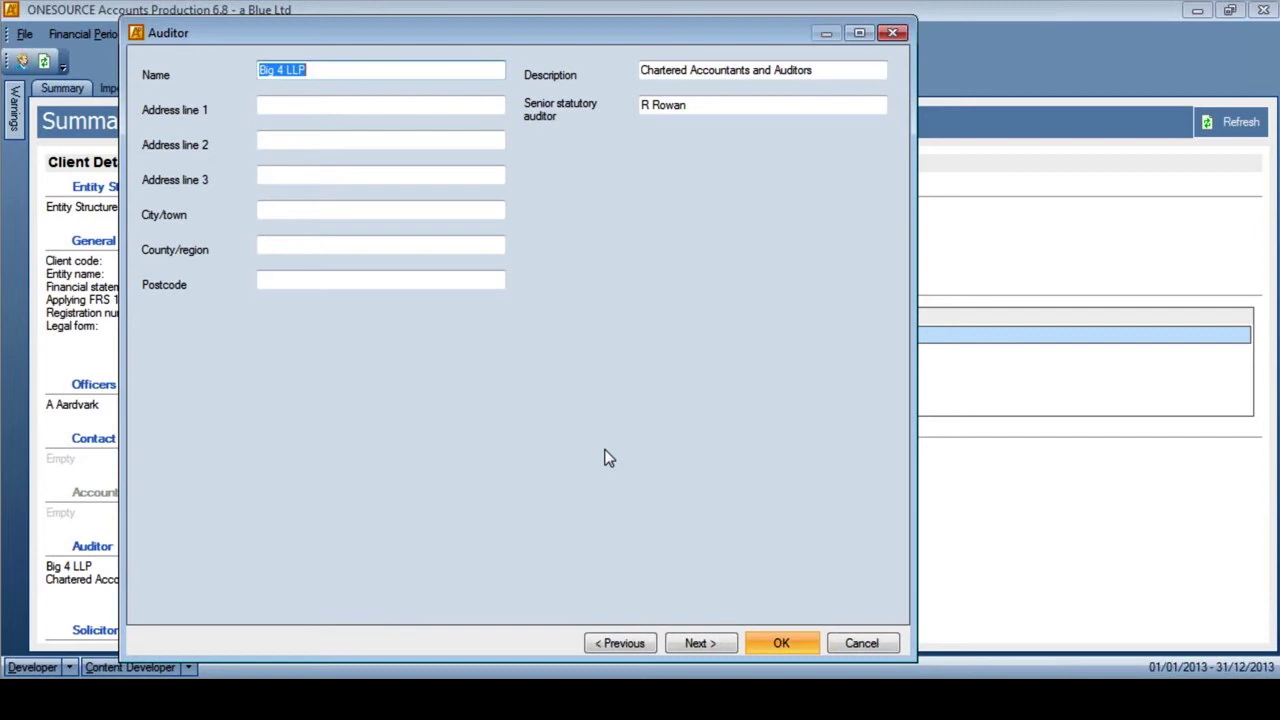
pyautogui.click(845, 647)
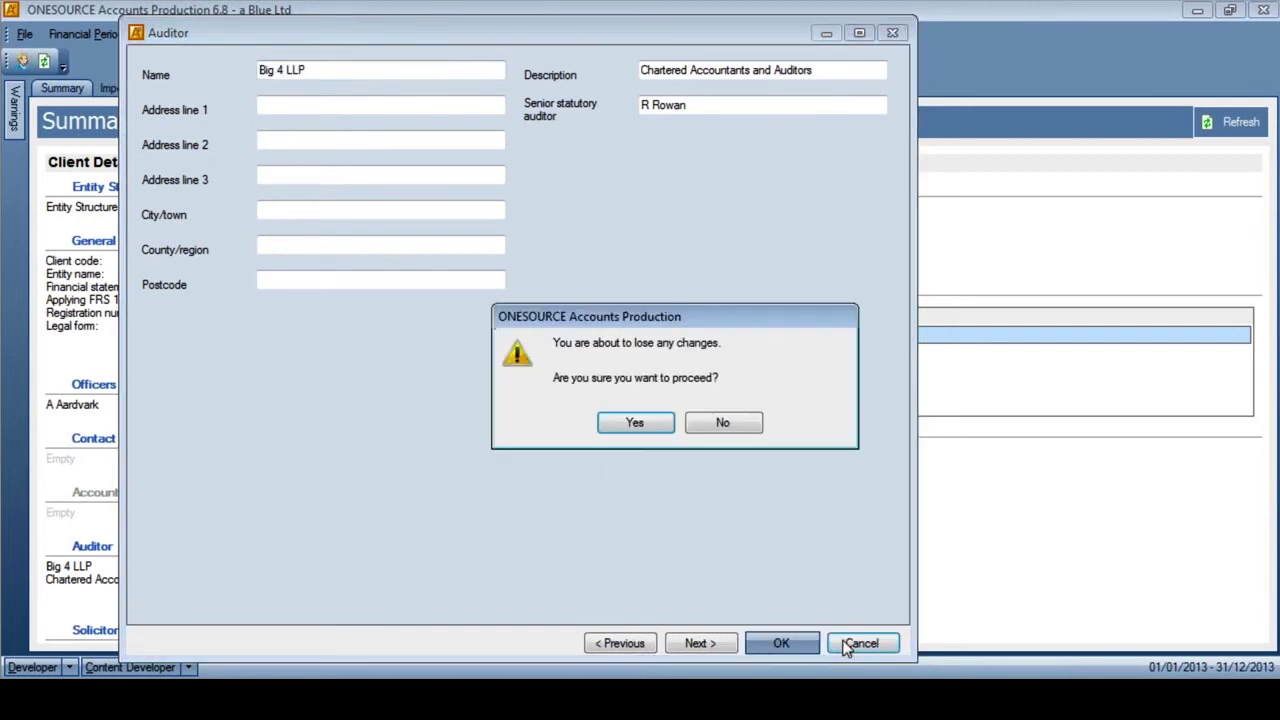
pyautogui.click(655, 432)
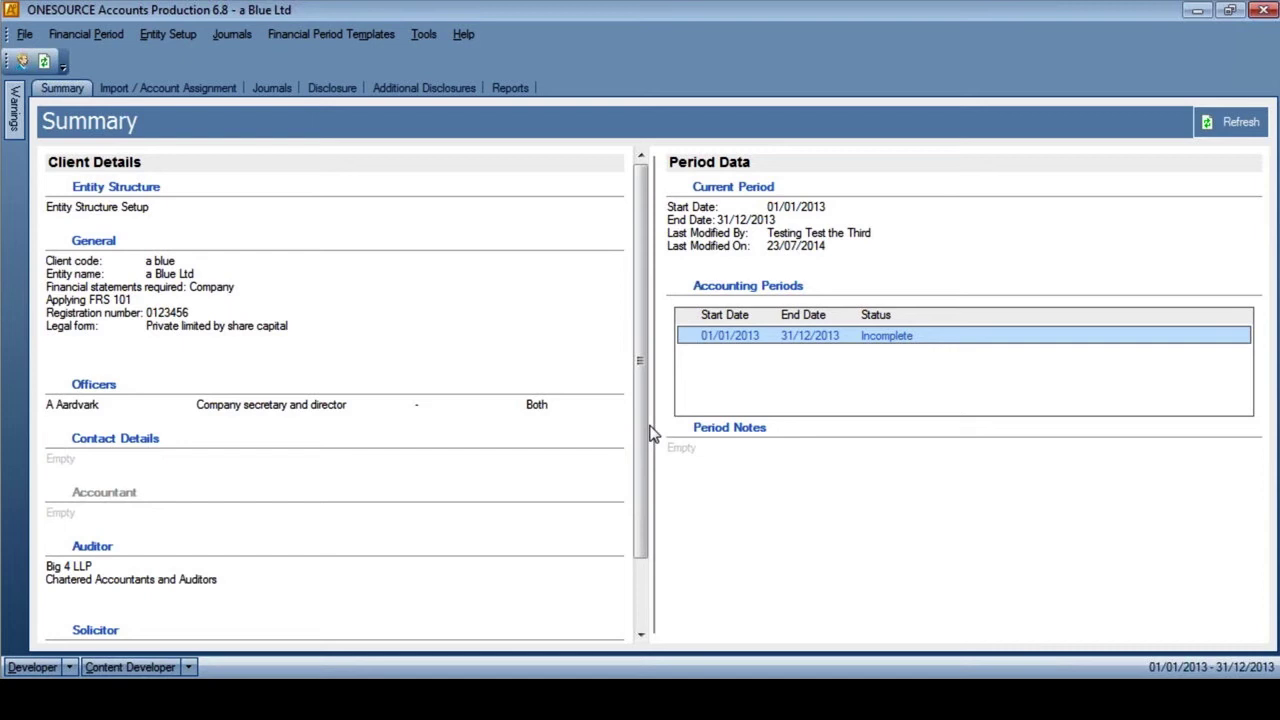
# - Review the financial period template options available for the open client
pyautogui.click(368, 34)
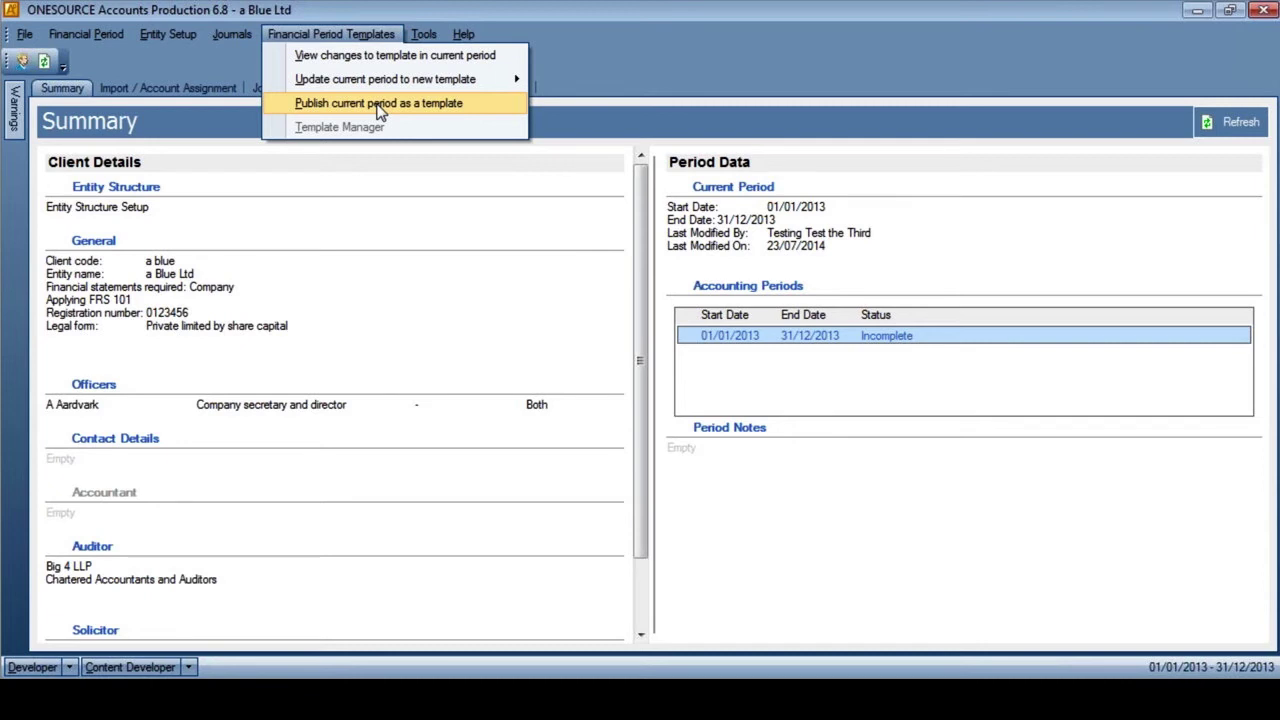
pyautogui.click(418, 247)
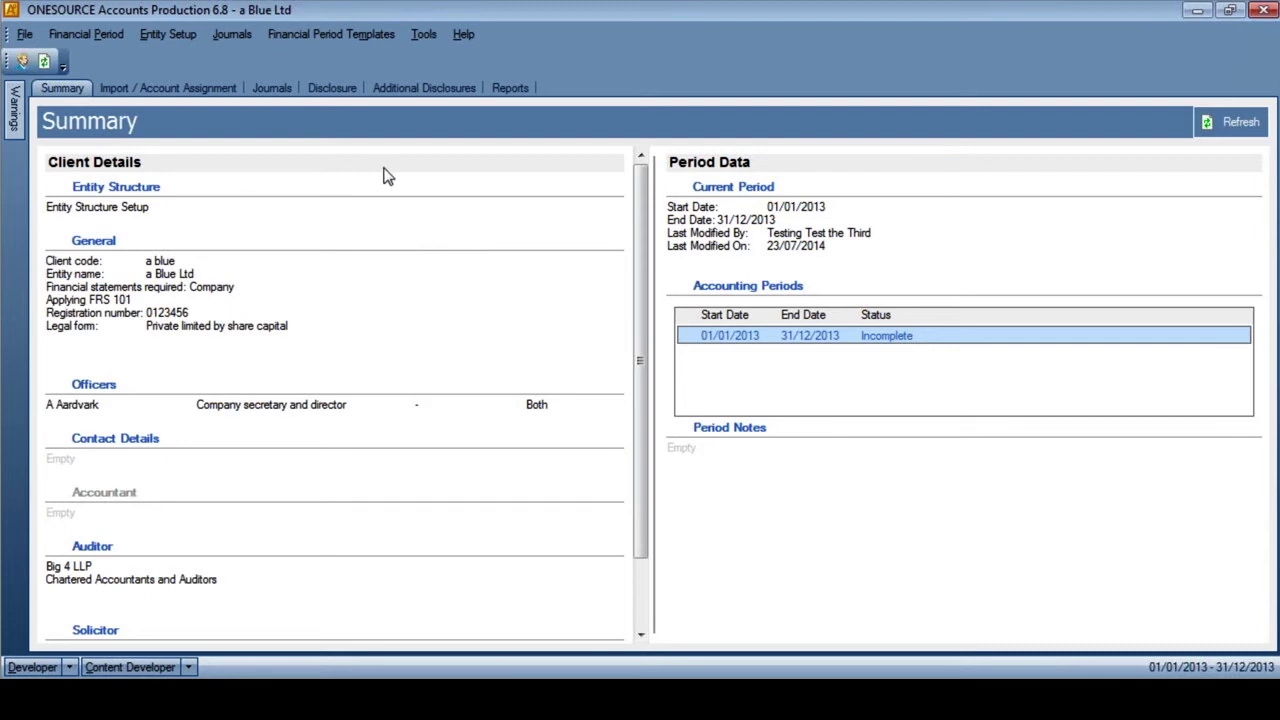
# - View the first page of the Import Wizard and its source file selection, and cancel the import
pyautogui.click(175, 92)
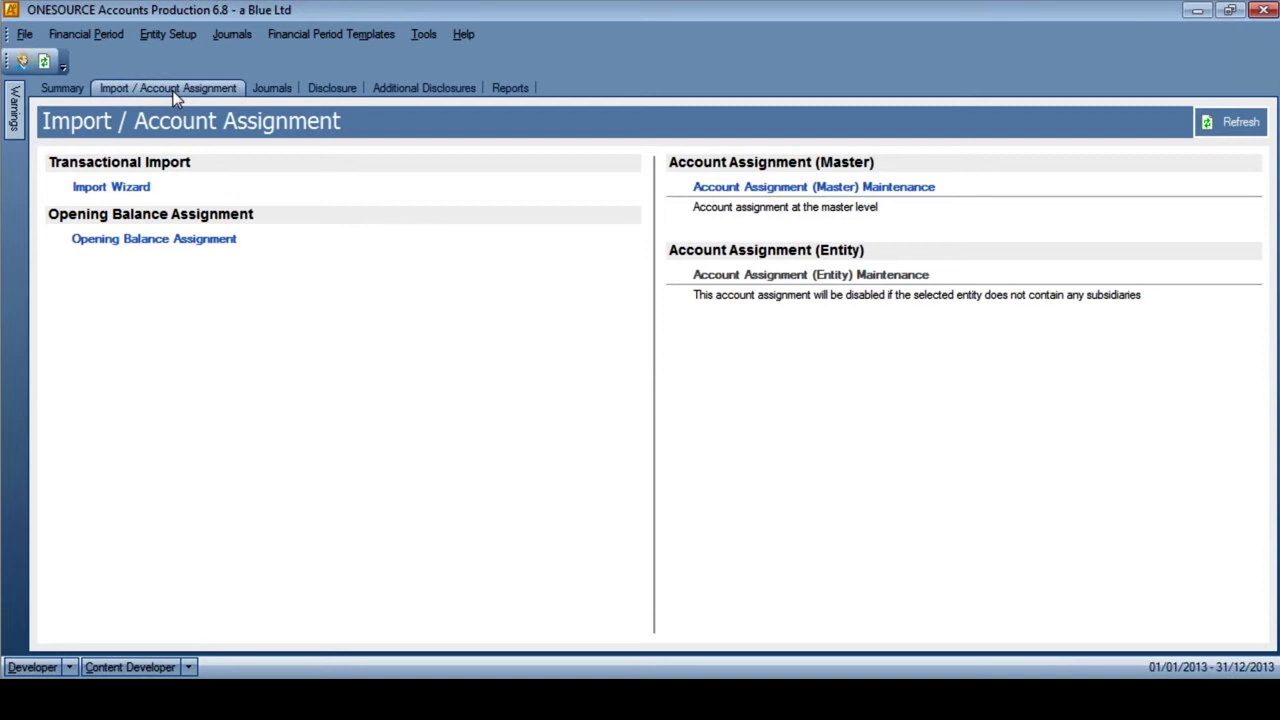
pyautogui.click(144, 191)
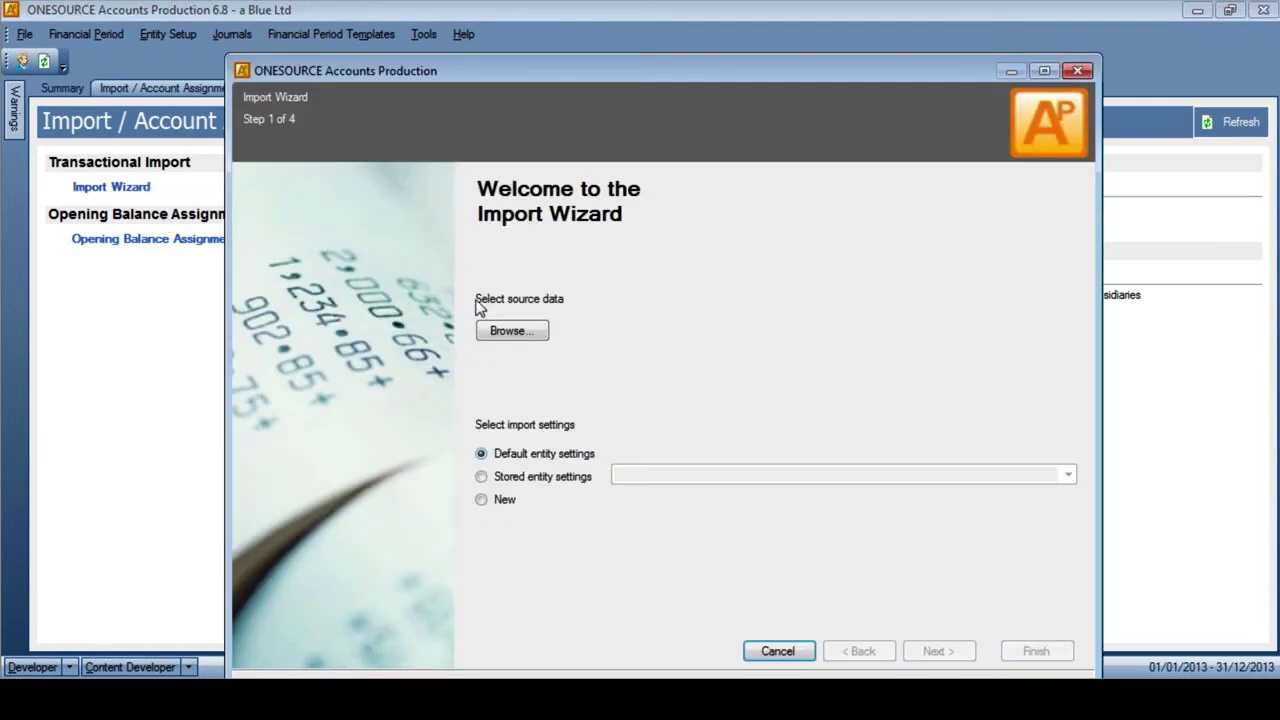
pyautogui.click(505, 333)
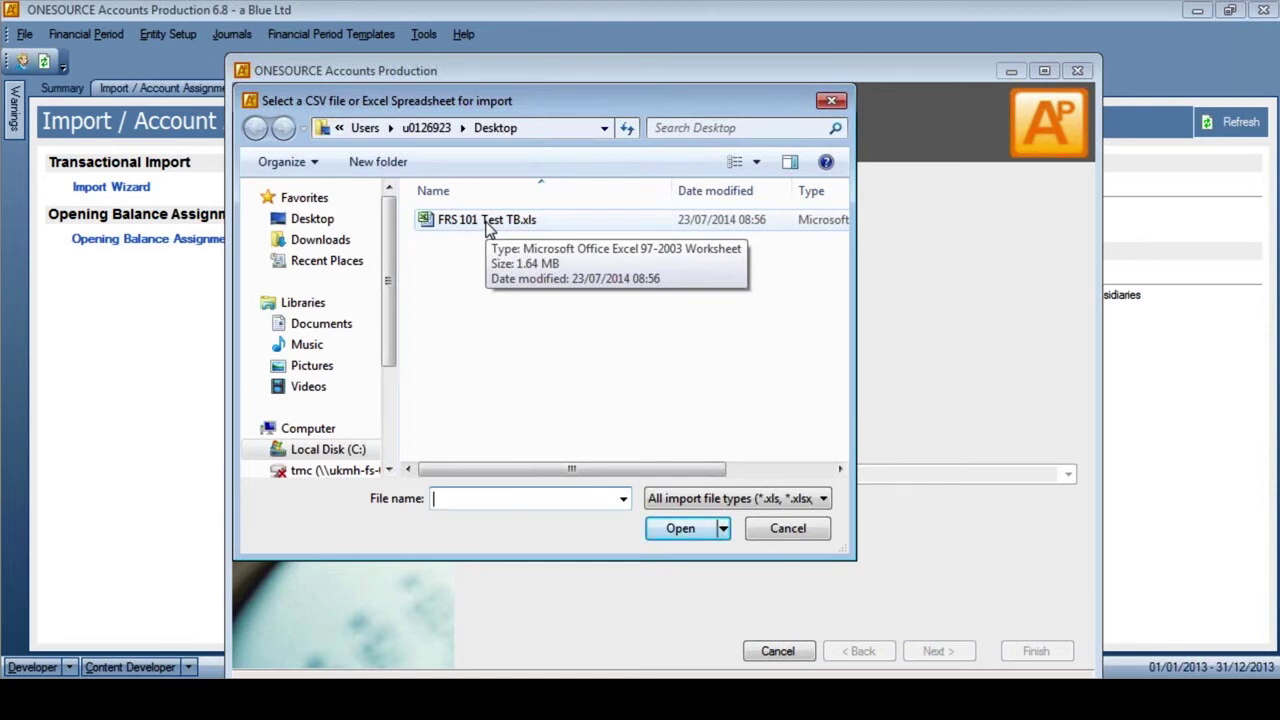
pyautogui.click(791, 535)
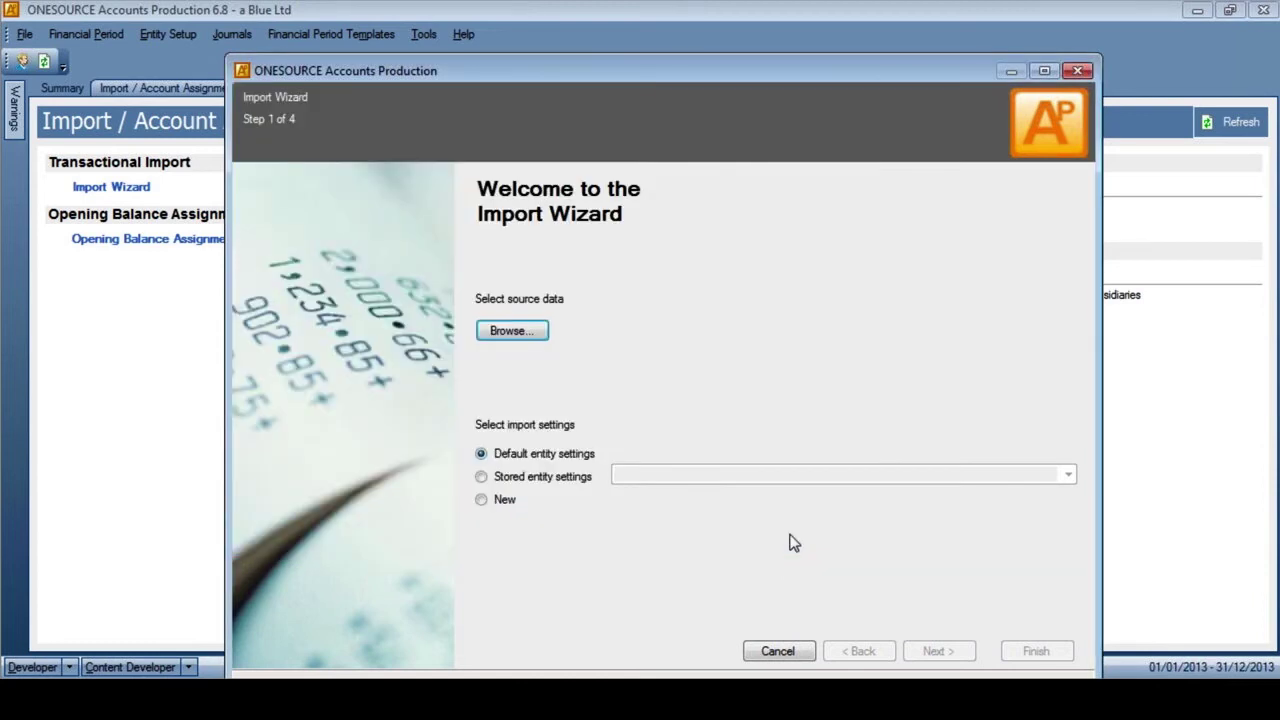
pyautogui.click(781, 653)
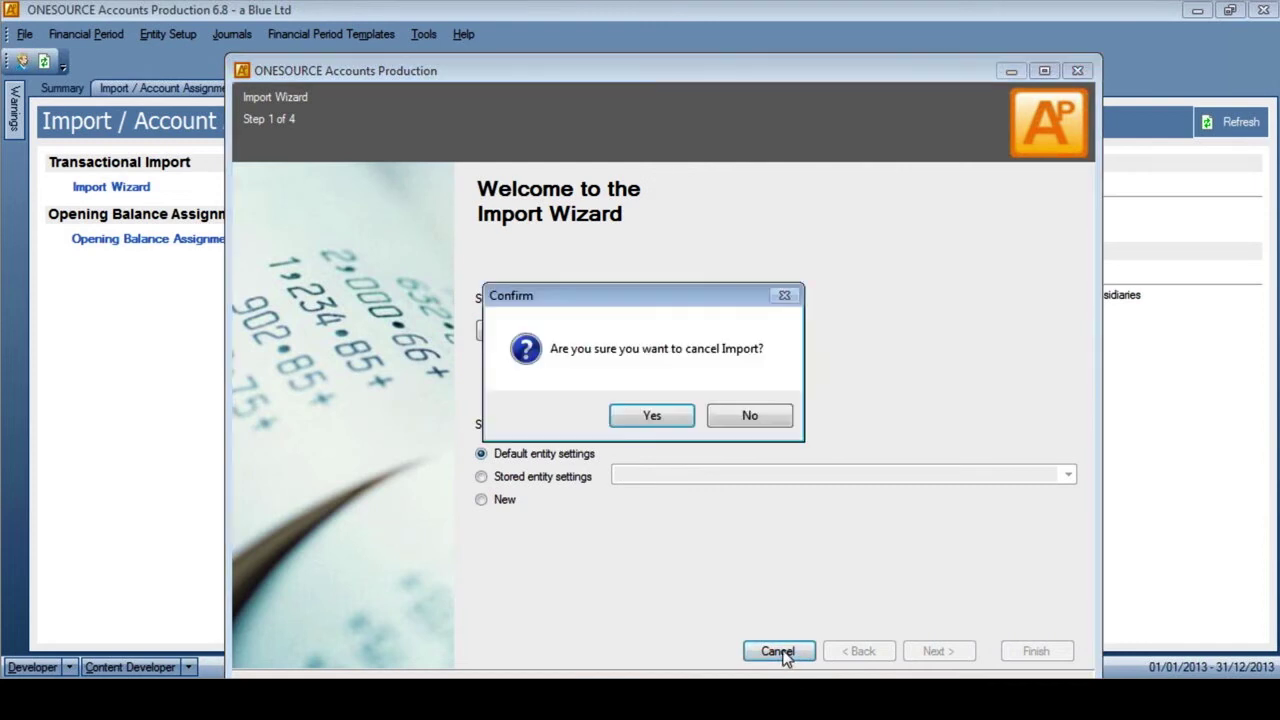
pyautogui.click(677, 425)
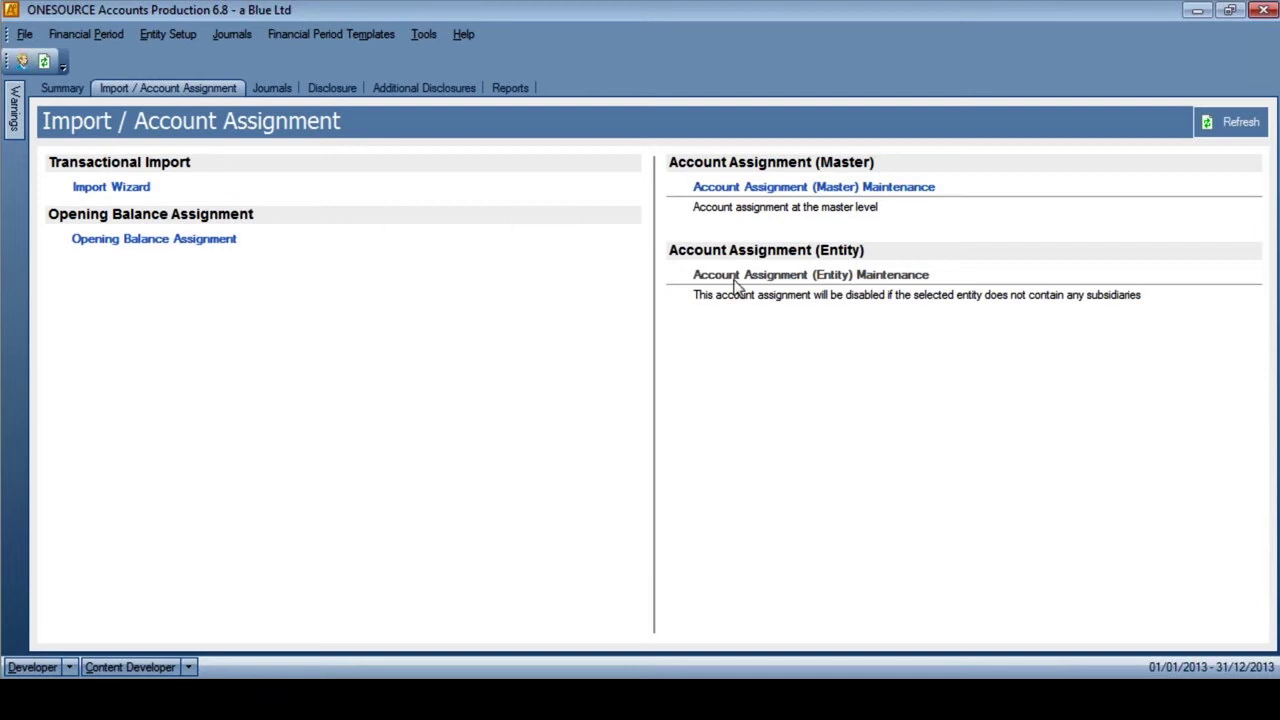
# - Open the master-level account assignment and list the assigned accounts with their categories alongside the unassigned ones
pyautogui.click(767, 190)
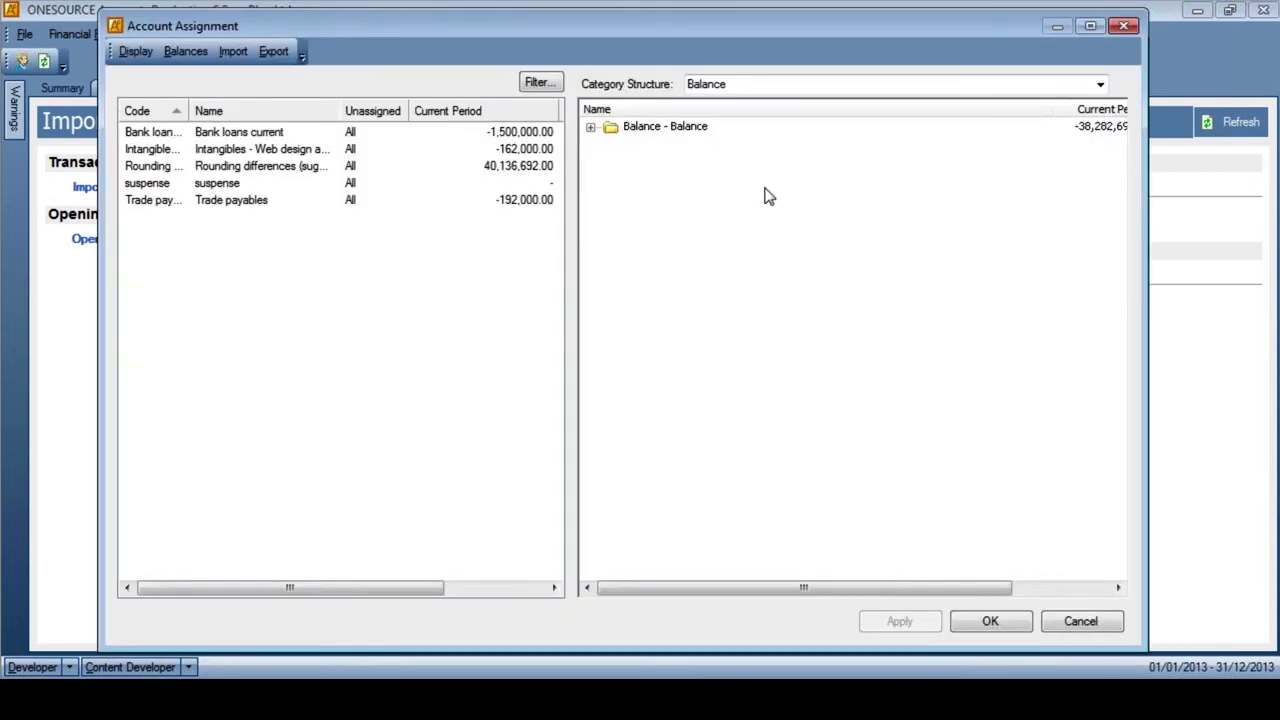
pyautogui.click(138, 52)
pyautogui.click(168, 76)
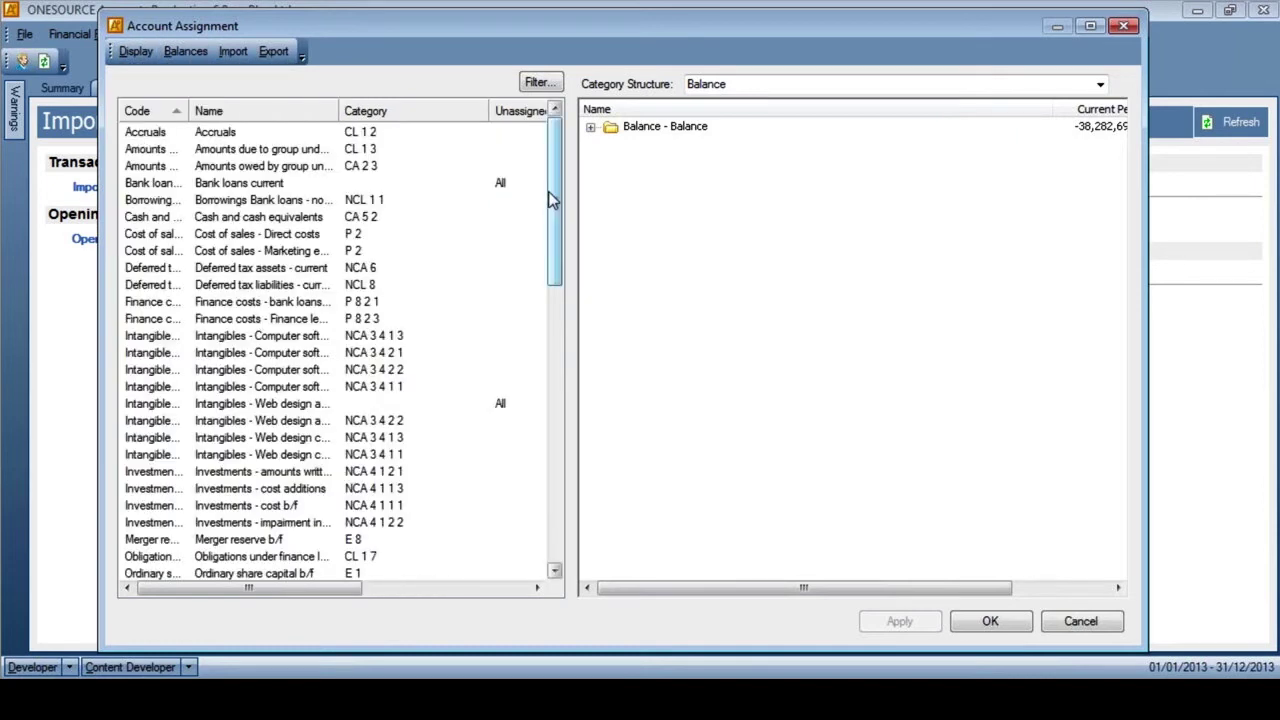
pyautogui.moveTo(553, 200); pyautogui.dragTo(560, 229)
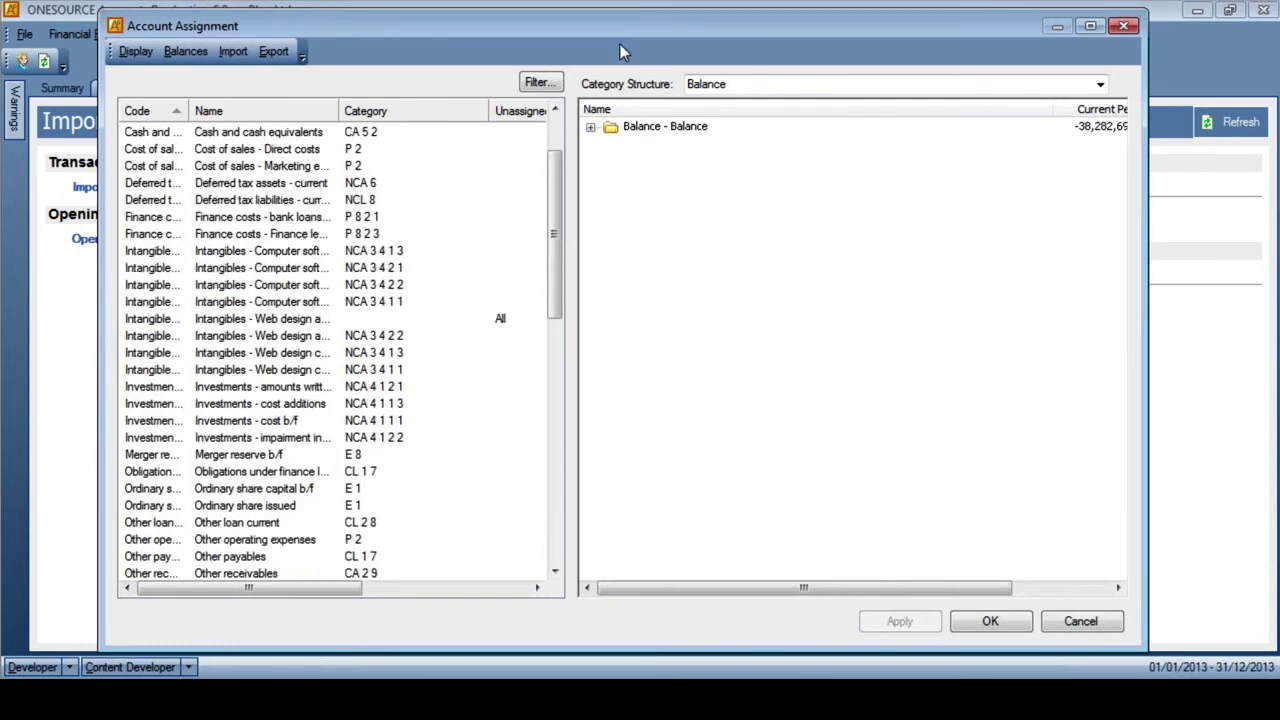
# - Examine the Balance category structure down through Profit and Profit/loss before tax to P 1 - Revenue, and close without saving
pyautogui.click(590, 128)
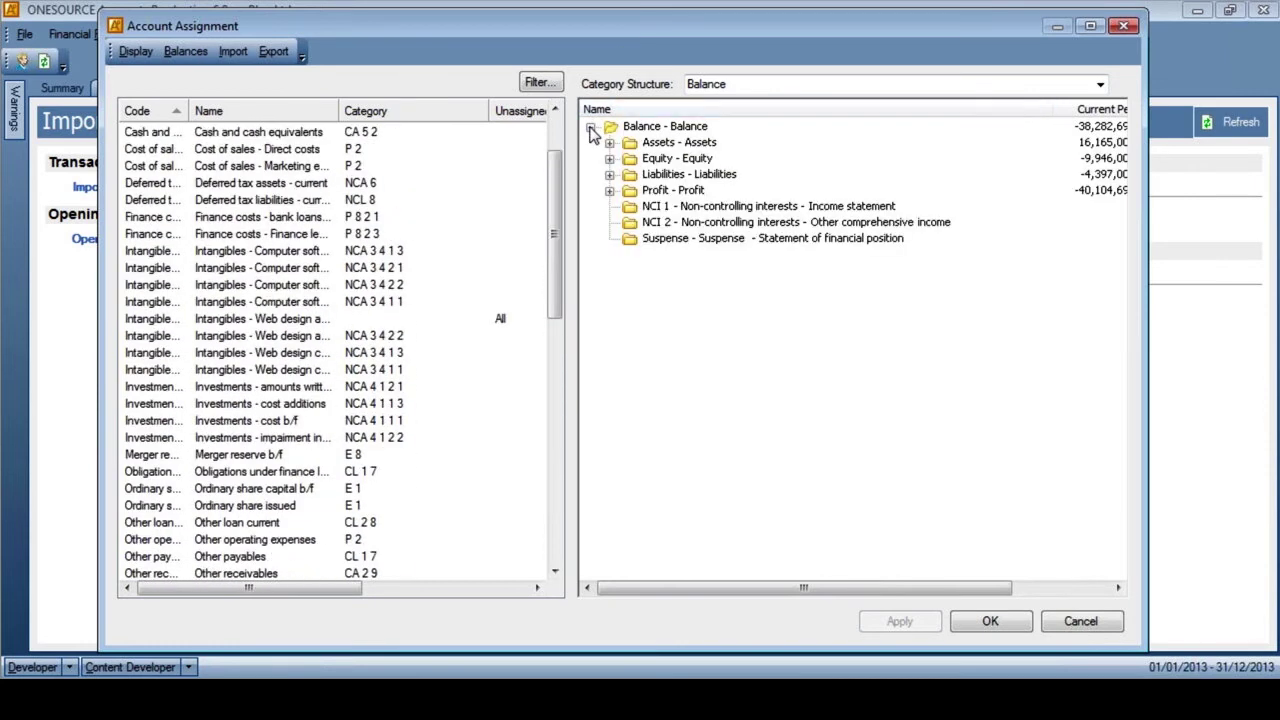
pyautogui.click(609, 190)
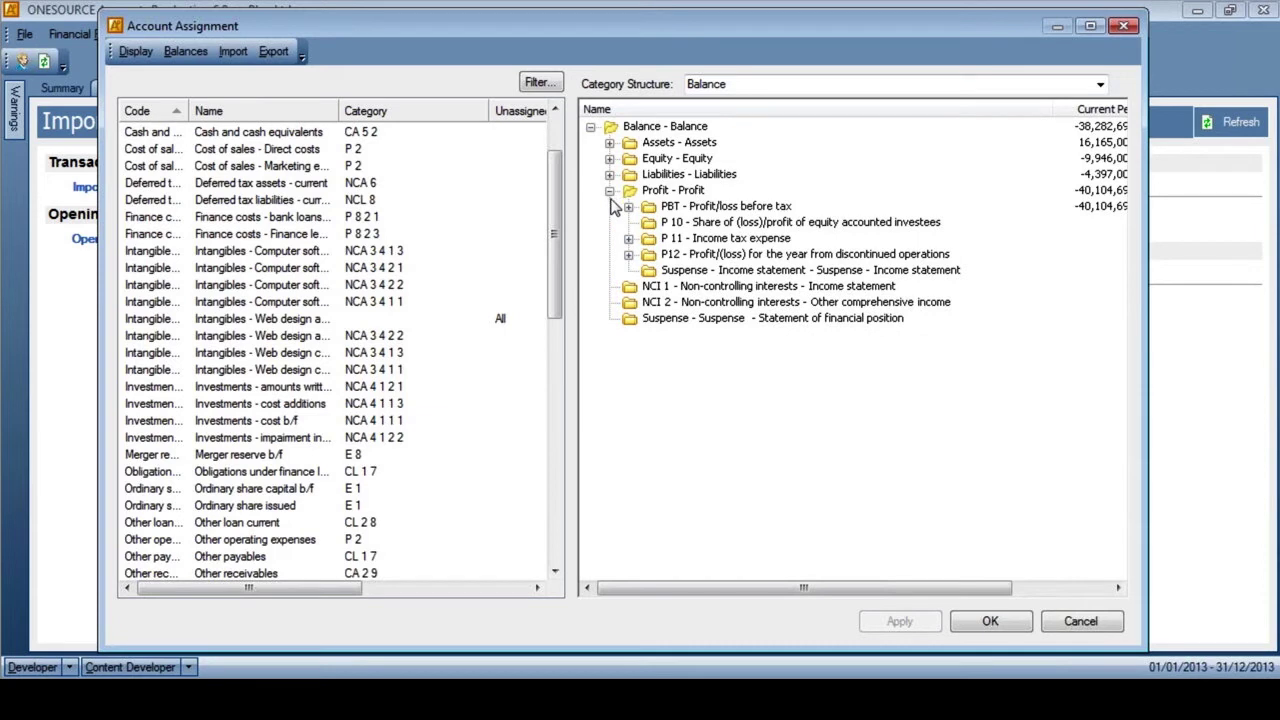
pyautogui.click(628, 206)
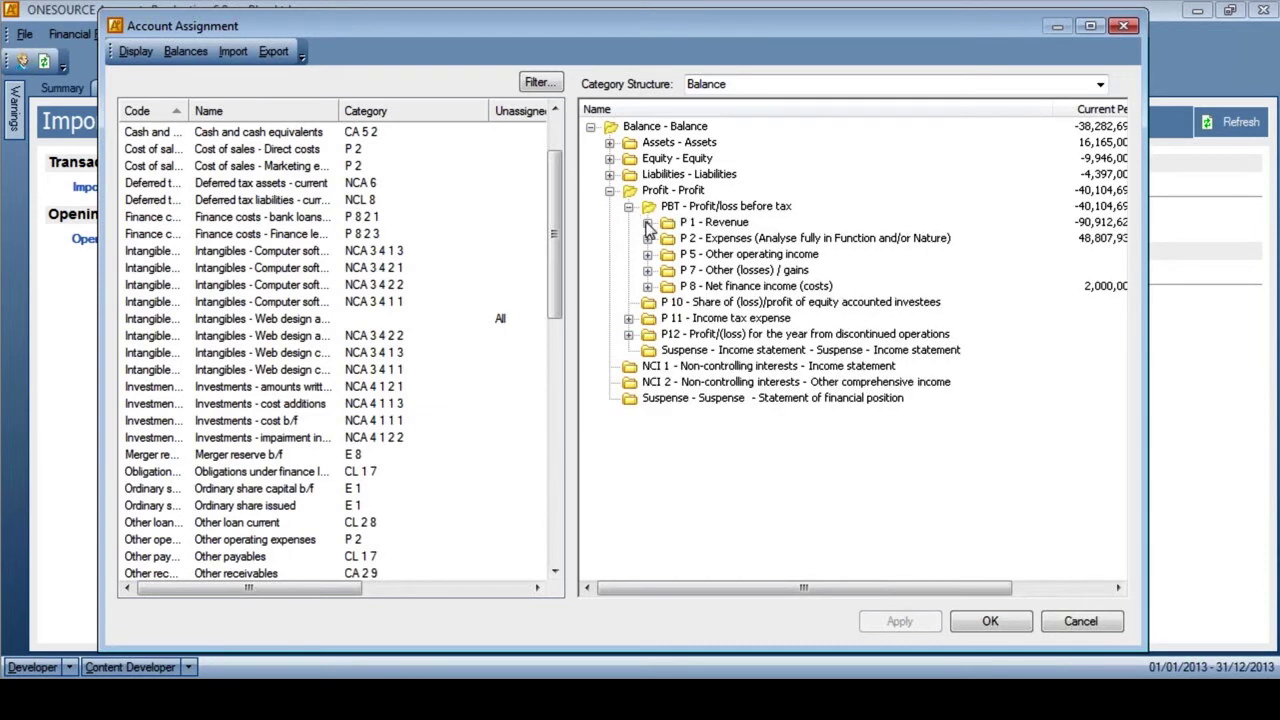
pyautogui.click(647, 222)
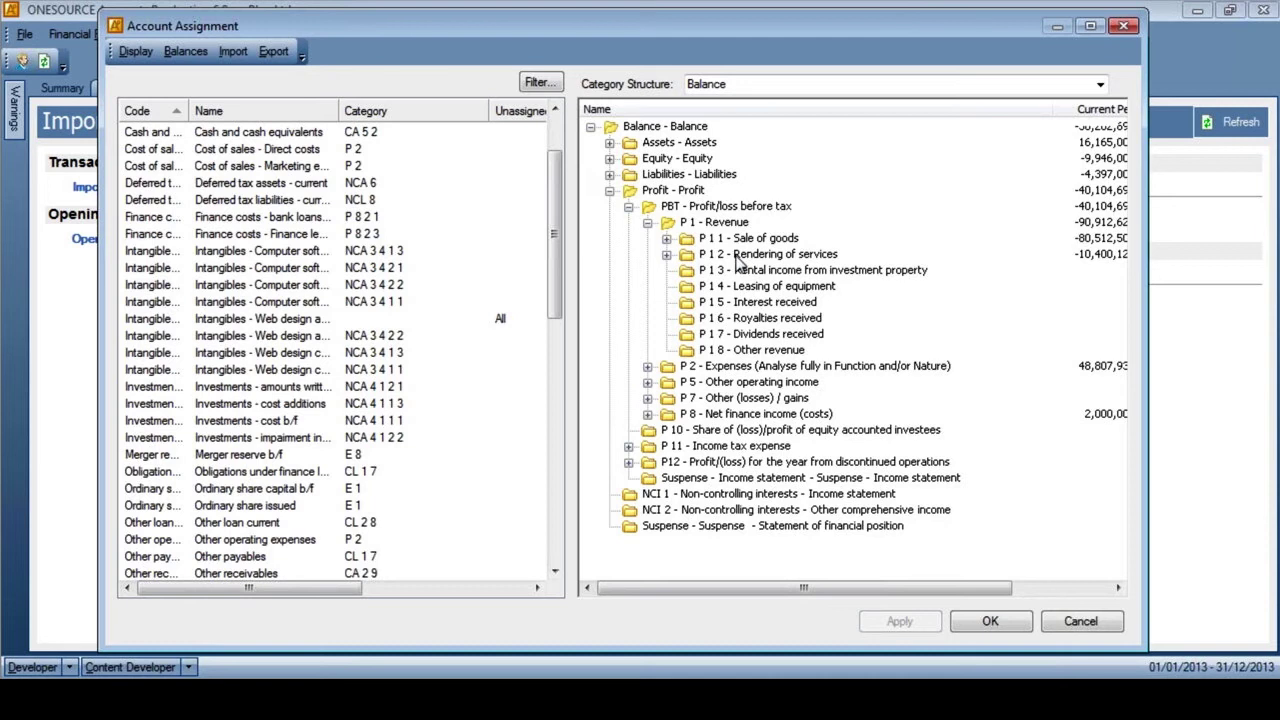
pyautogui.click(1080, 622)
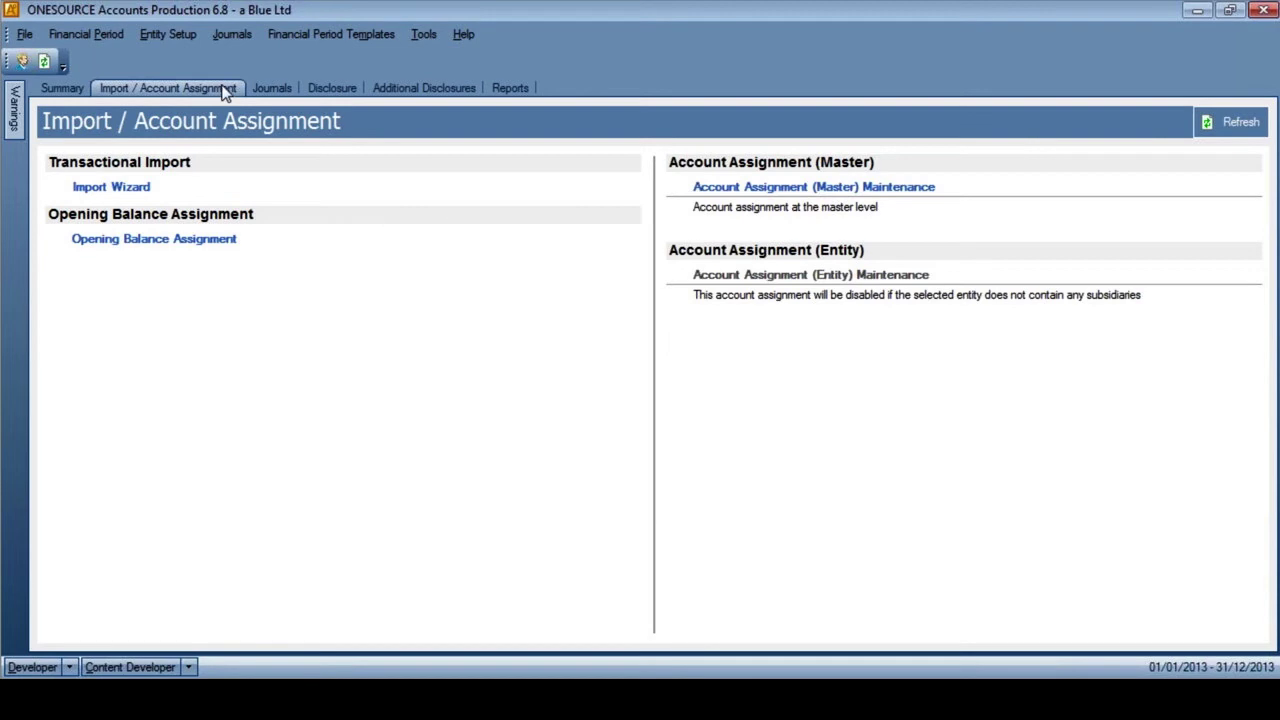
# - View the current period's GAAP Adjustment for Revenue journal with its full header details, and close it
pyautogui.click(272, 92)
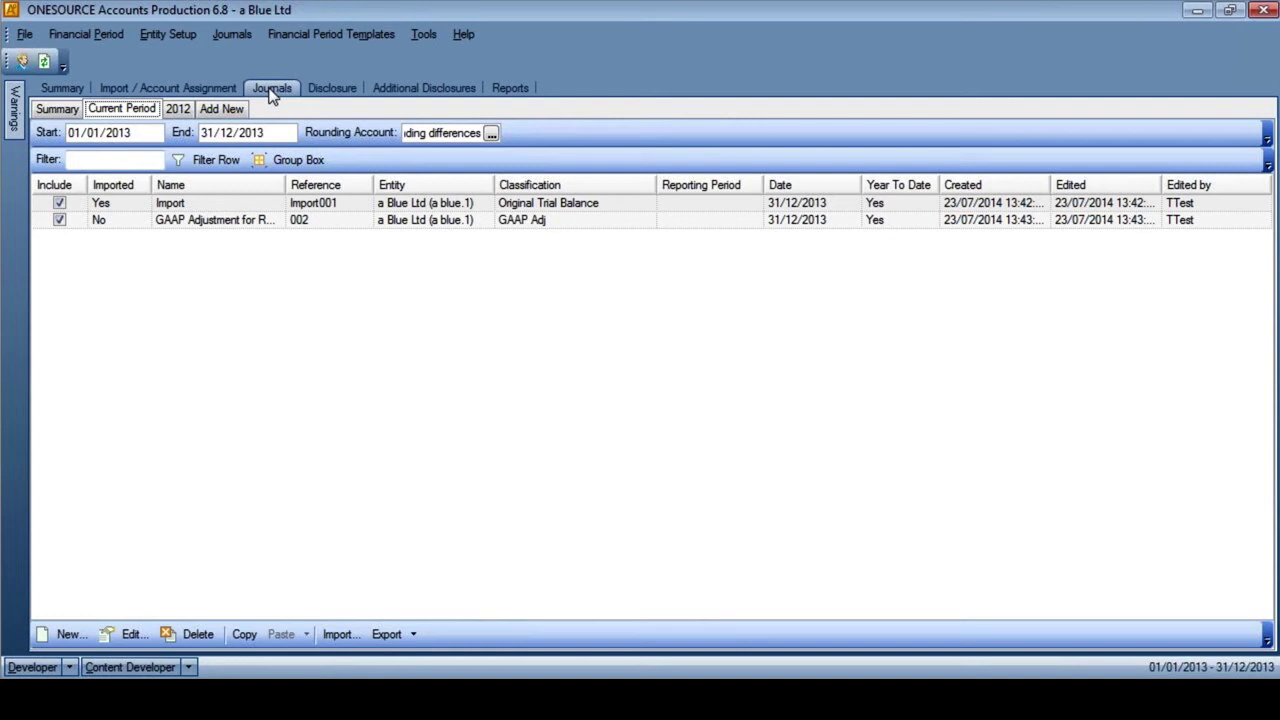
pyautogui.doubleClick(233, 221)
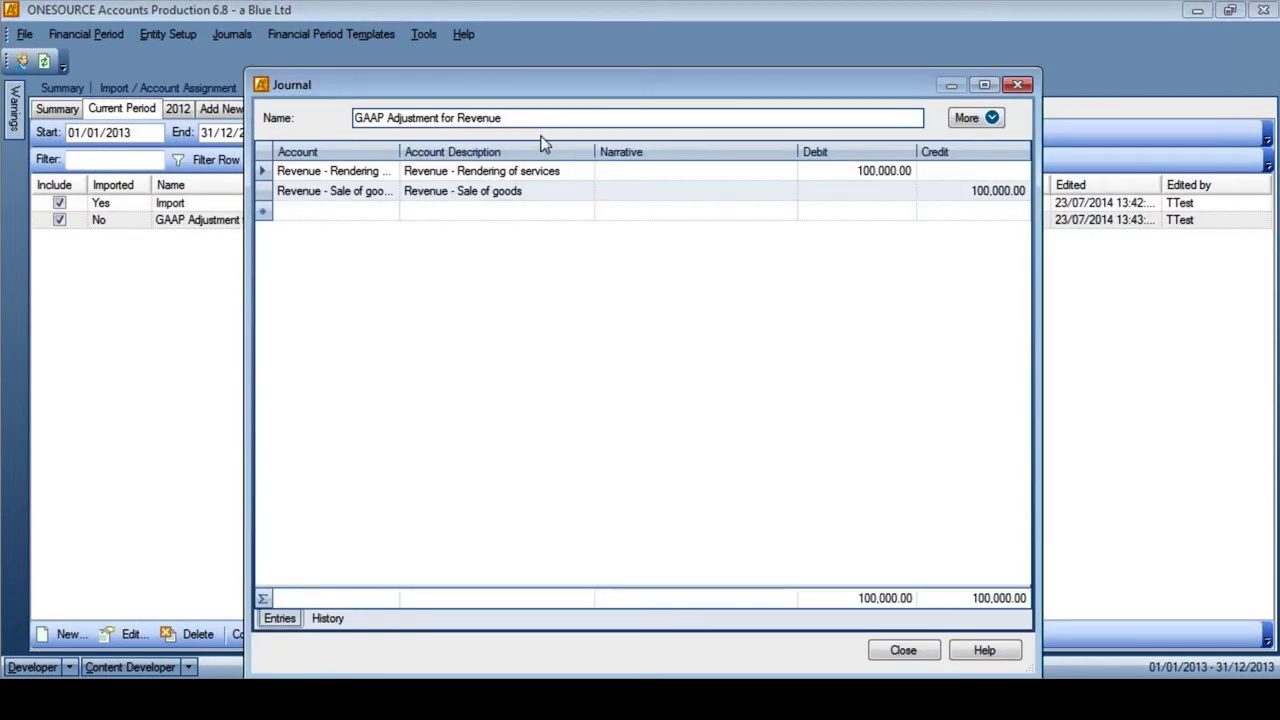
pyautogui.click(969, 121)
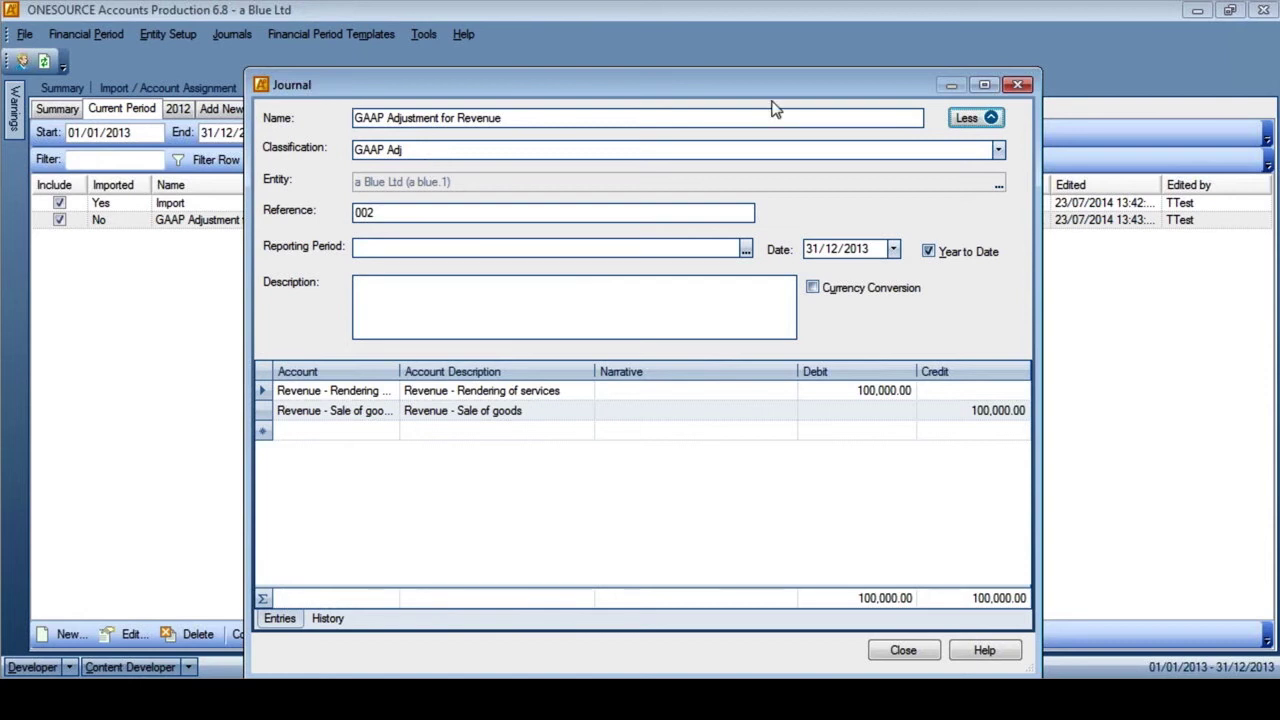
pyautogui.moveTo(778, 90); pyautogui.dragTo(609, 60)
pyautogui.click(849, 57)
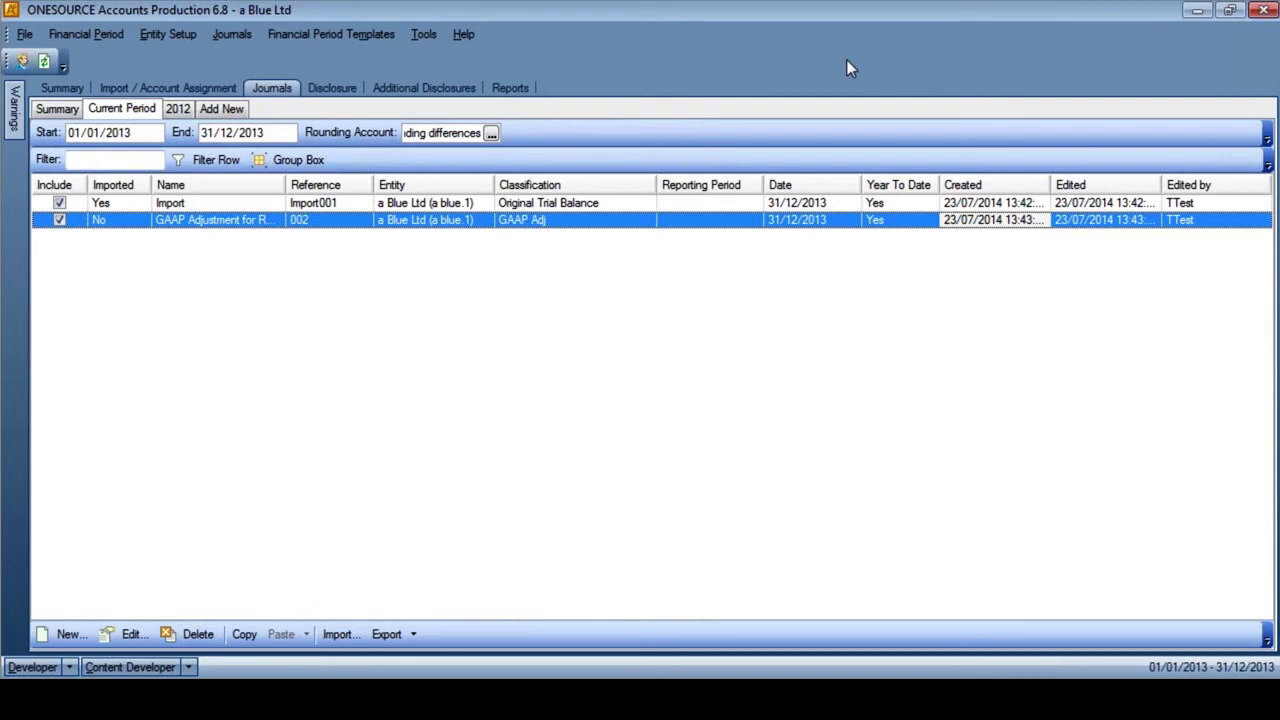
# - View the opening and closing prior year balance sheets of the Transition to FRS 101 disclosure, and close it without saving
pyautogui.click(332, 89)
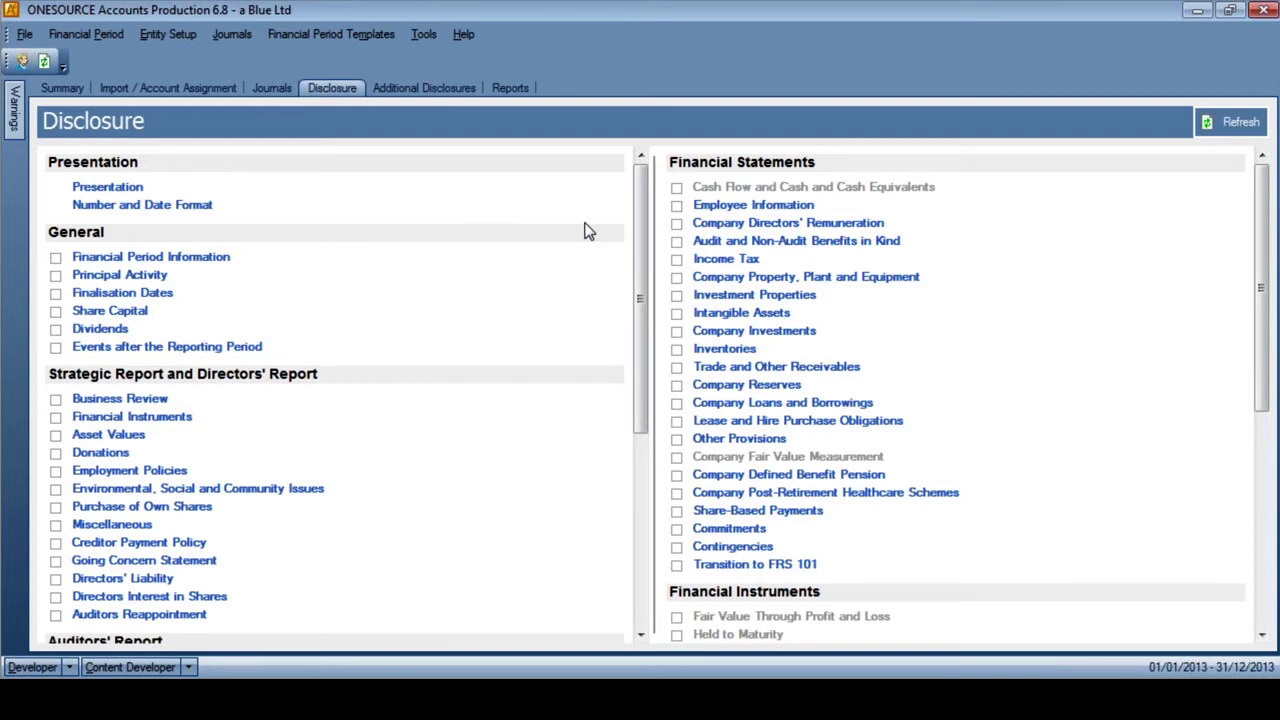
pyautogui.click(788, 566)
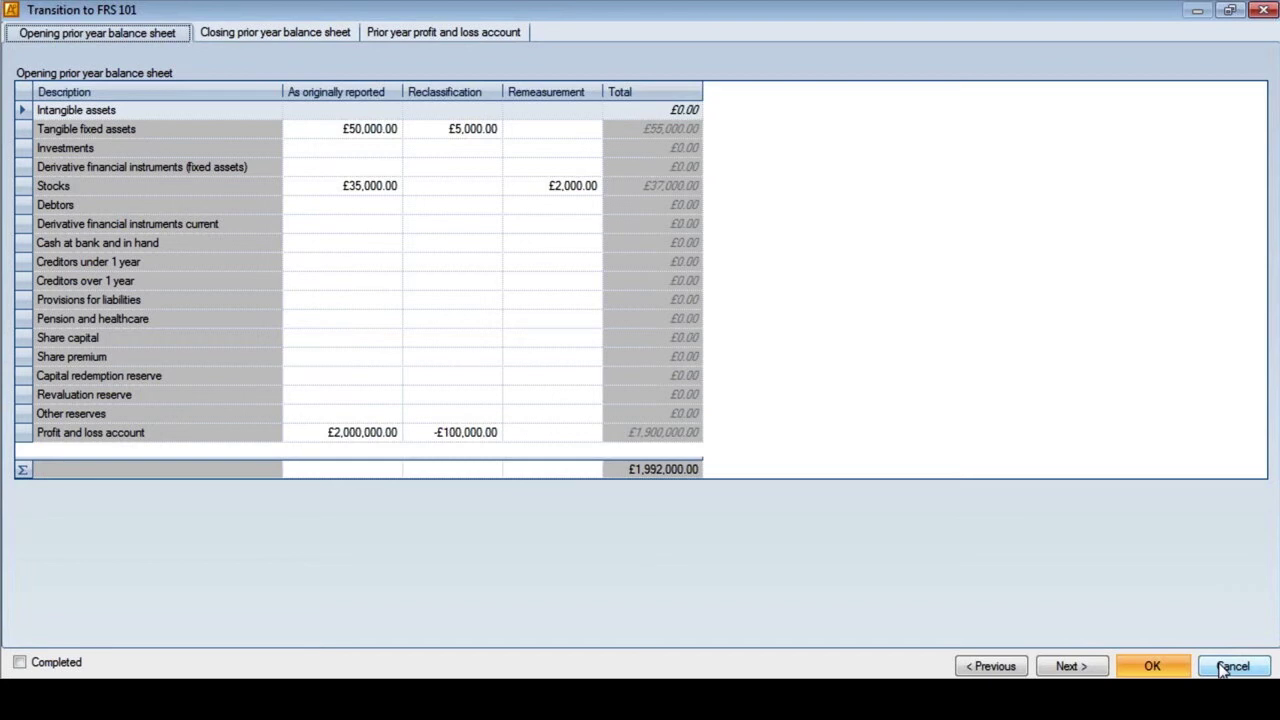
pyautogui.click(330, 37)
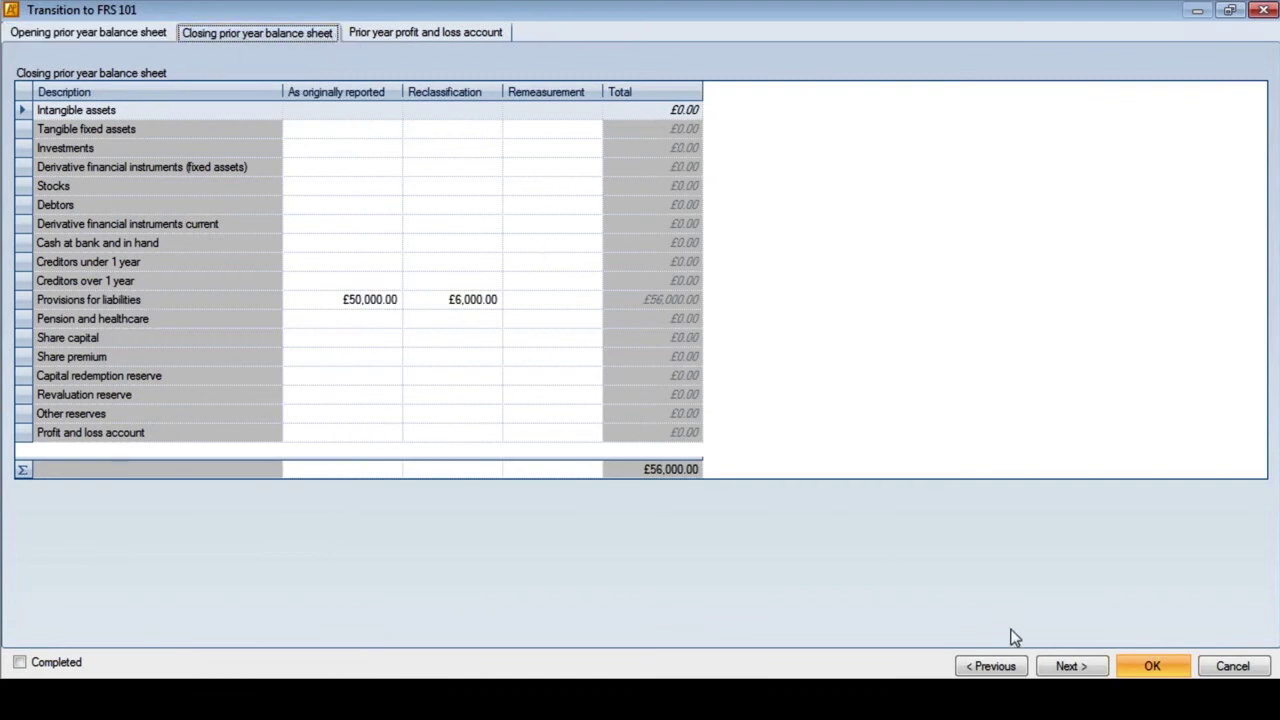
pyautogui.click(1225, 666)
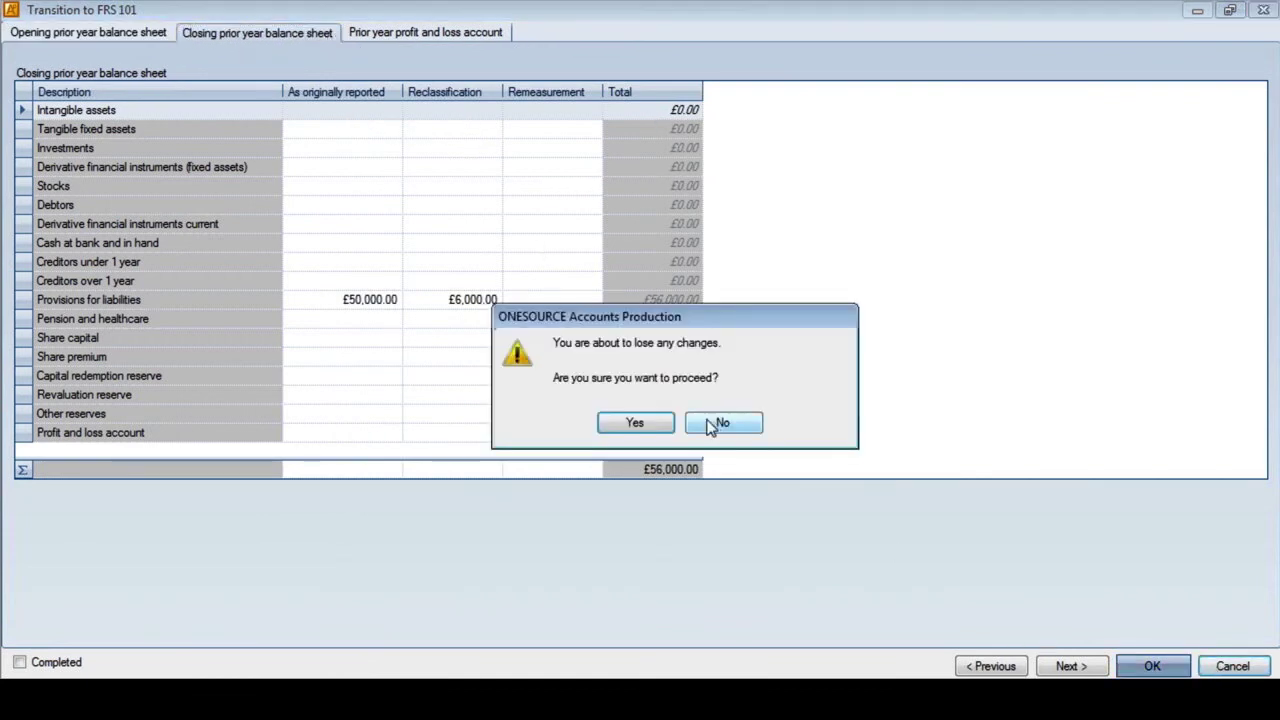
pyautogui.click(638, 424)
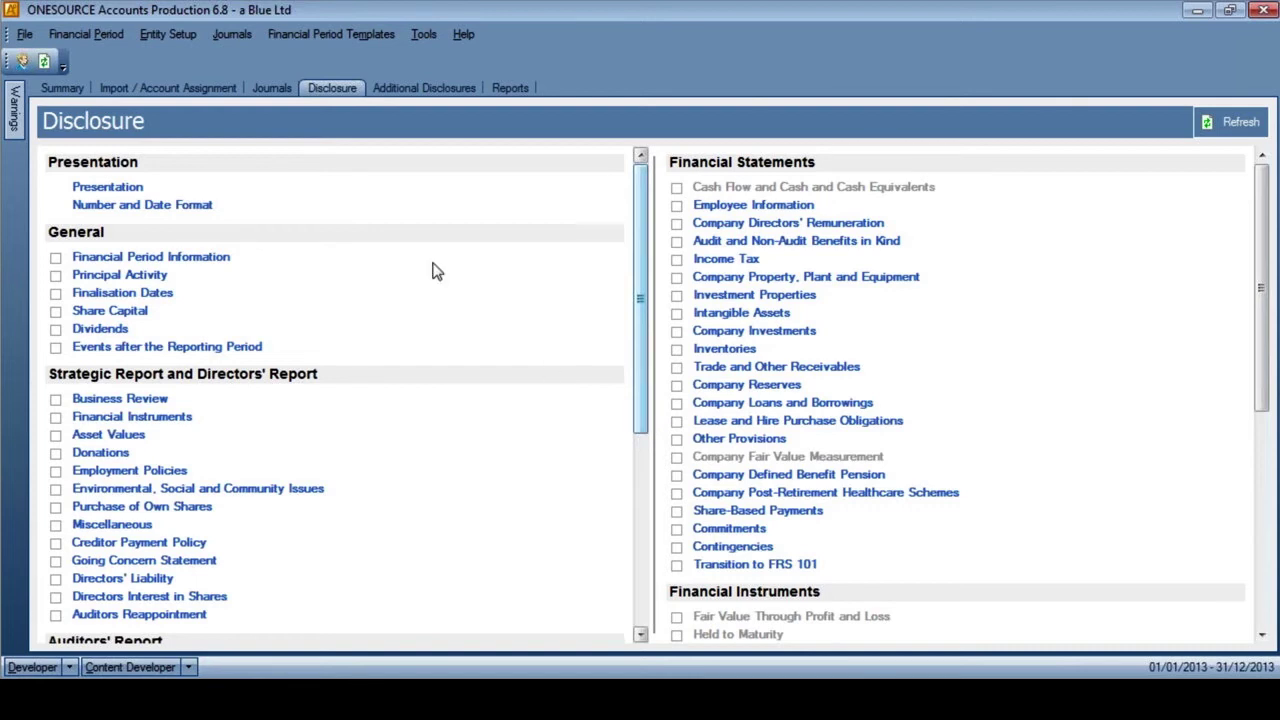
# - Open the Trial Balance report from the reports list and hide its structure pane to give the report full width
pyautogui.click(510, 90)
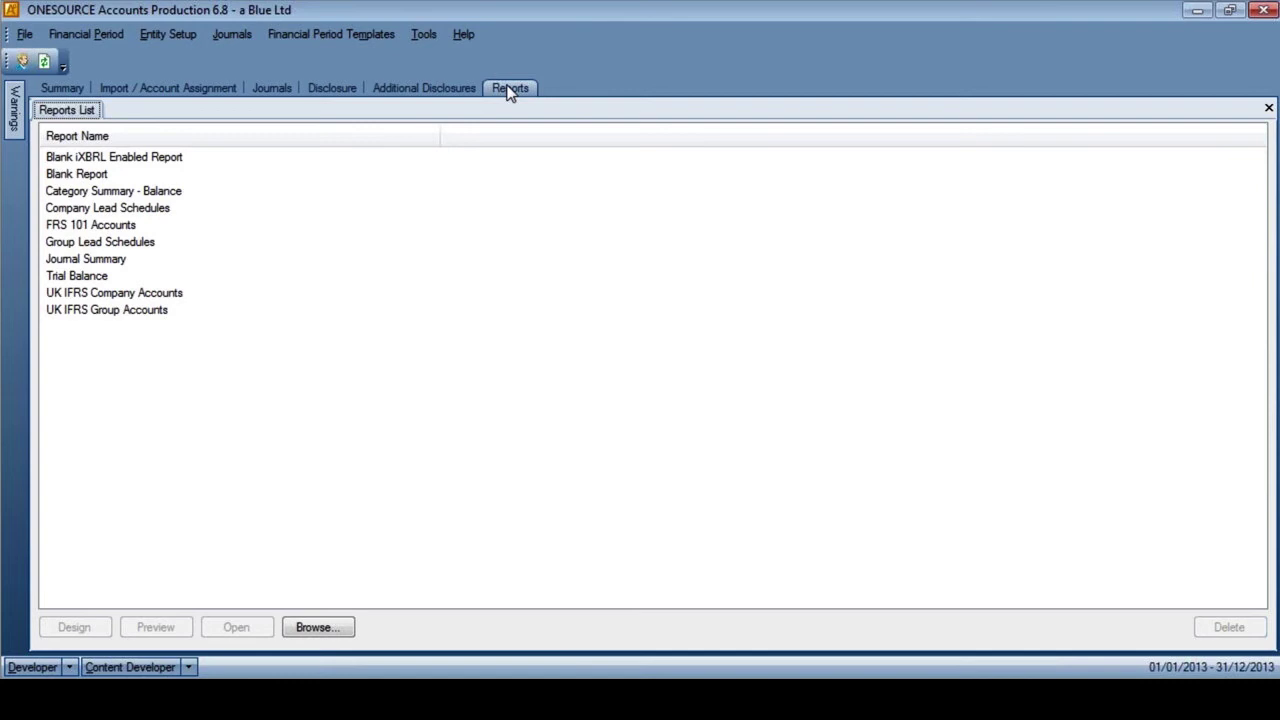
pyautogui.click(100, 226)
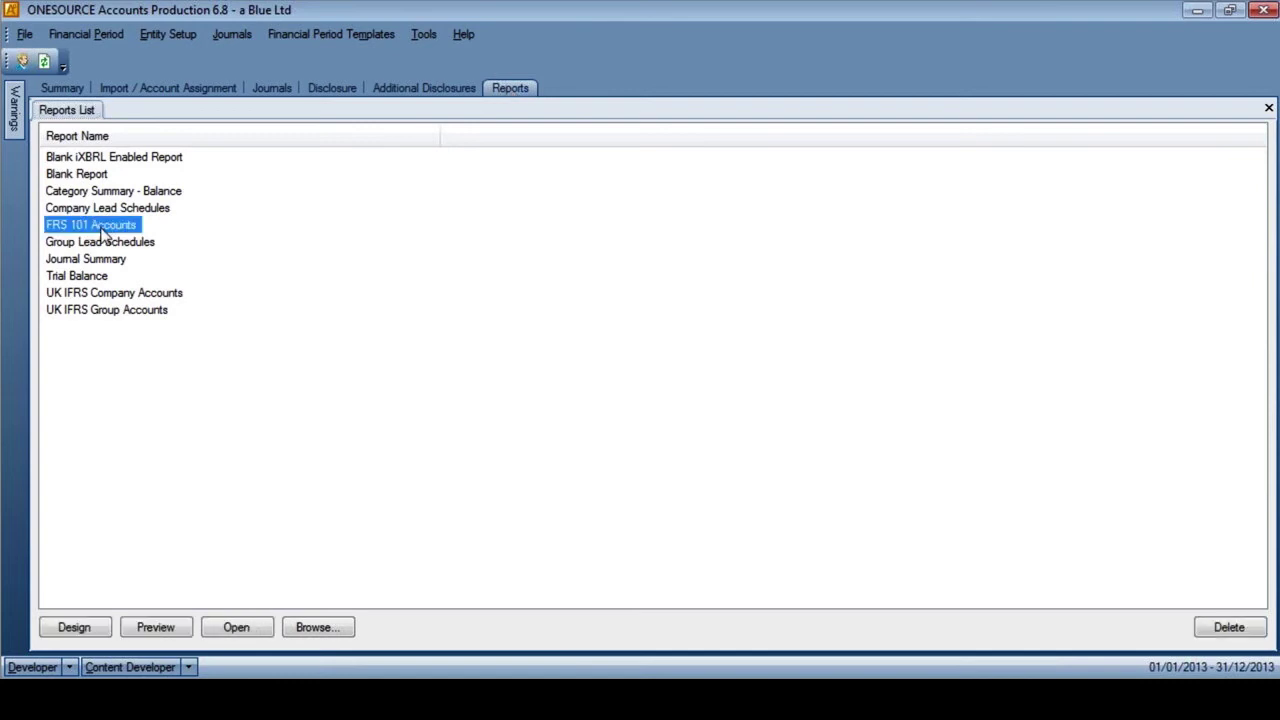
pyautogui.click(97, 277)
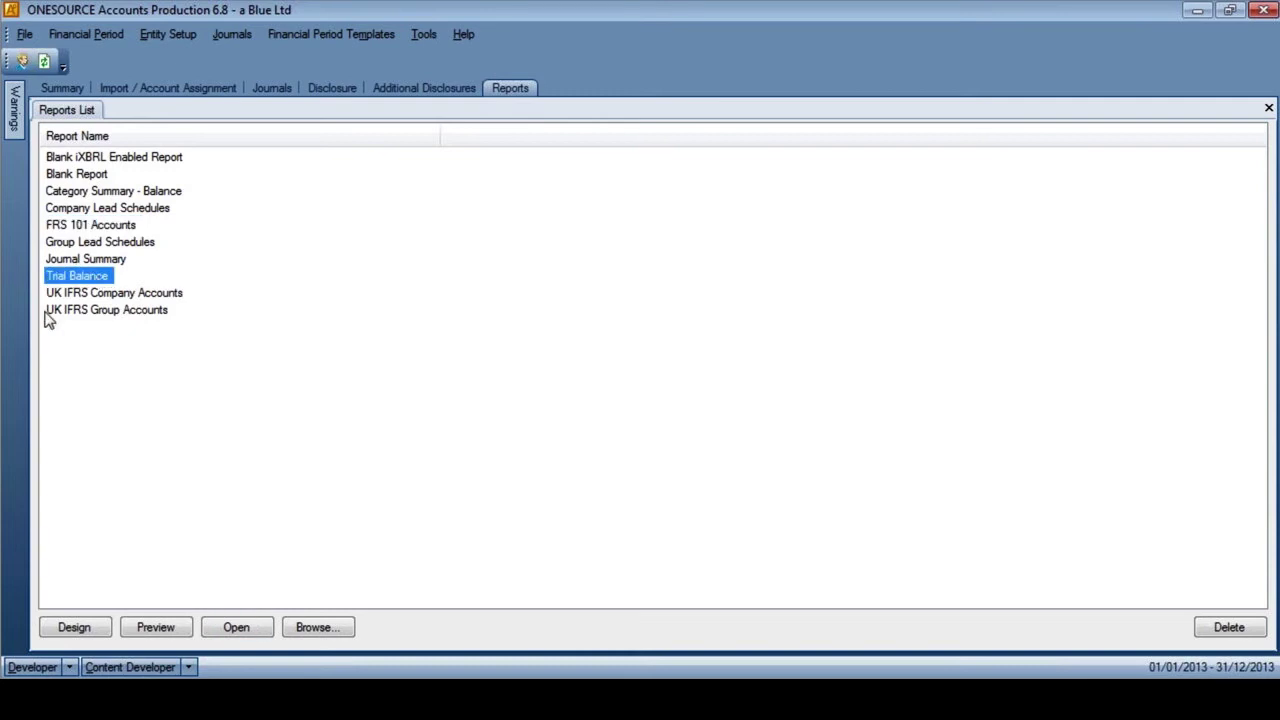
pyautogui.doubleClick(95, 277)
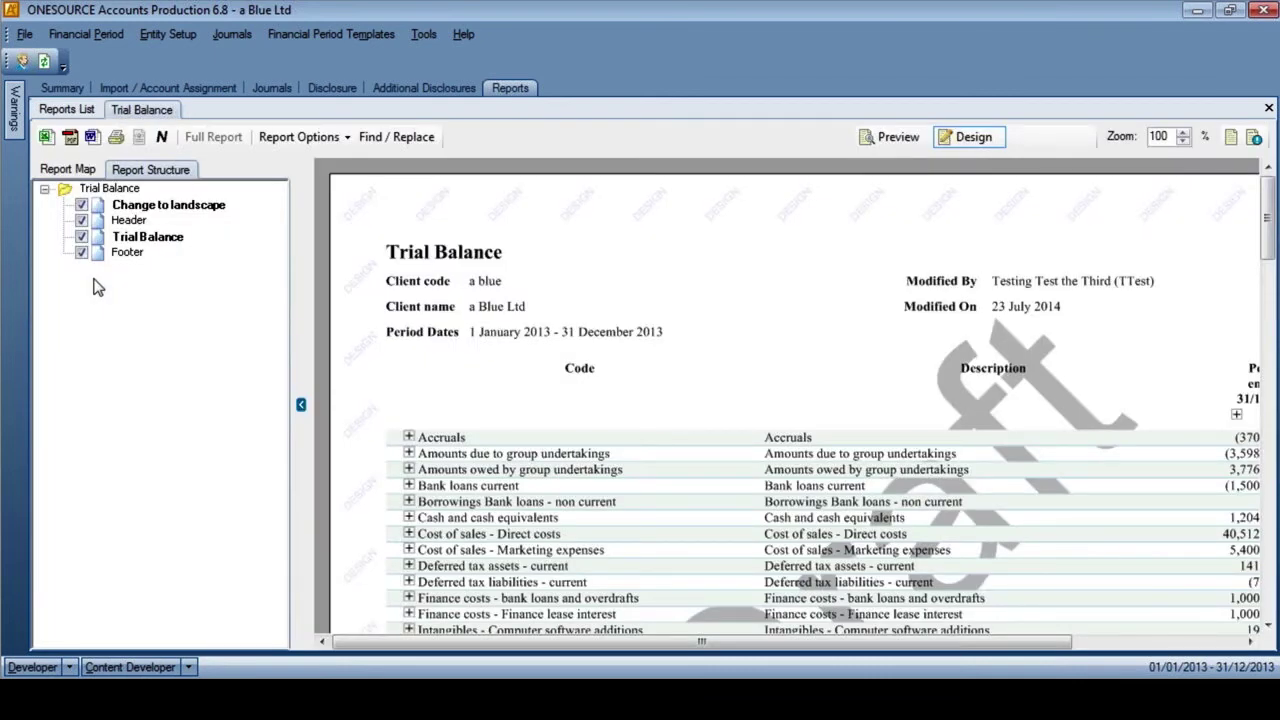
pyautogui.click(300, 404)
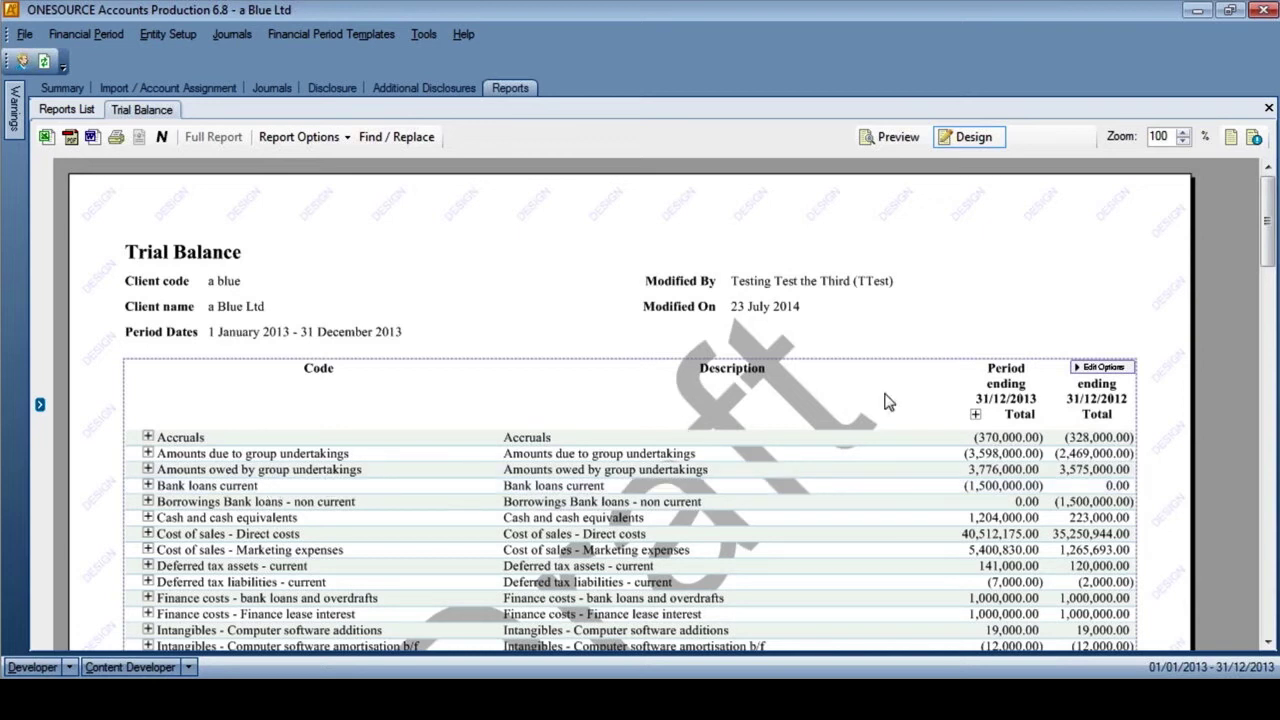
# - Expand the 31/12/2013 total into its journal classification columns and examine the trial balance through to its last page
pyautogui.click(975, 414)
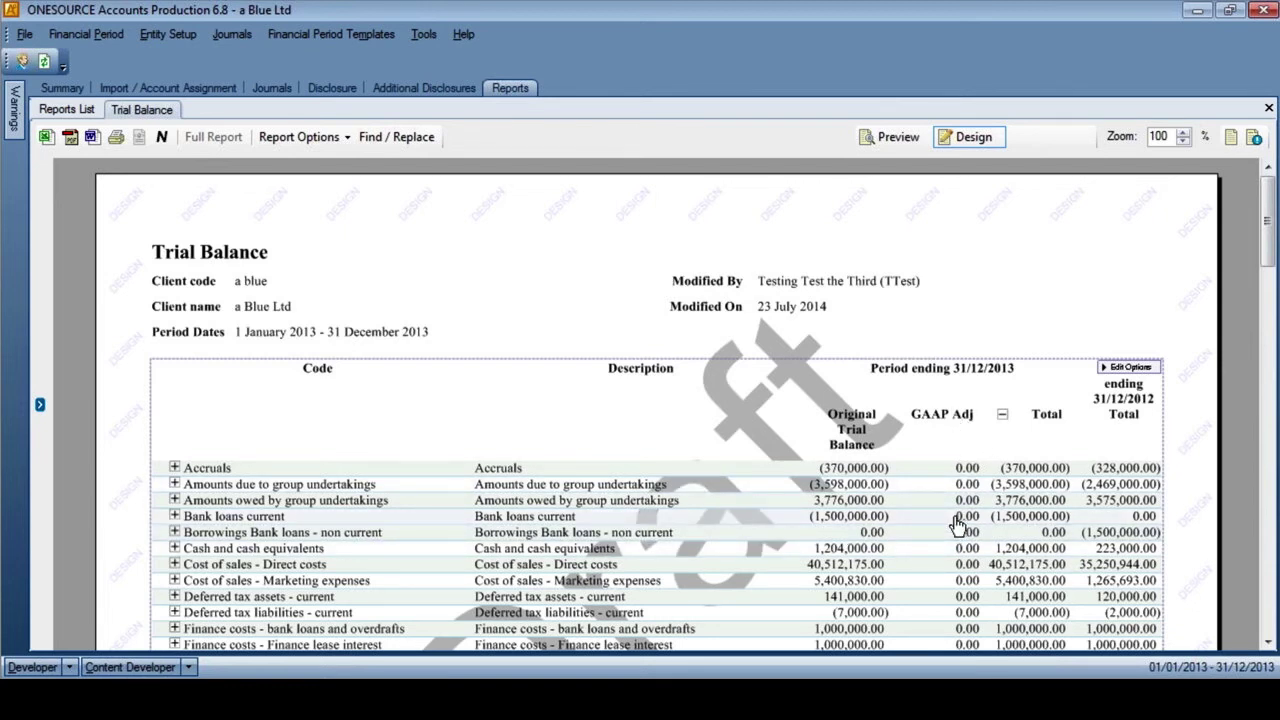
pyautogui.click(1268, 590)
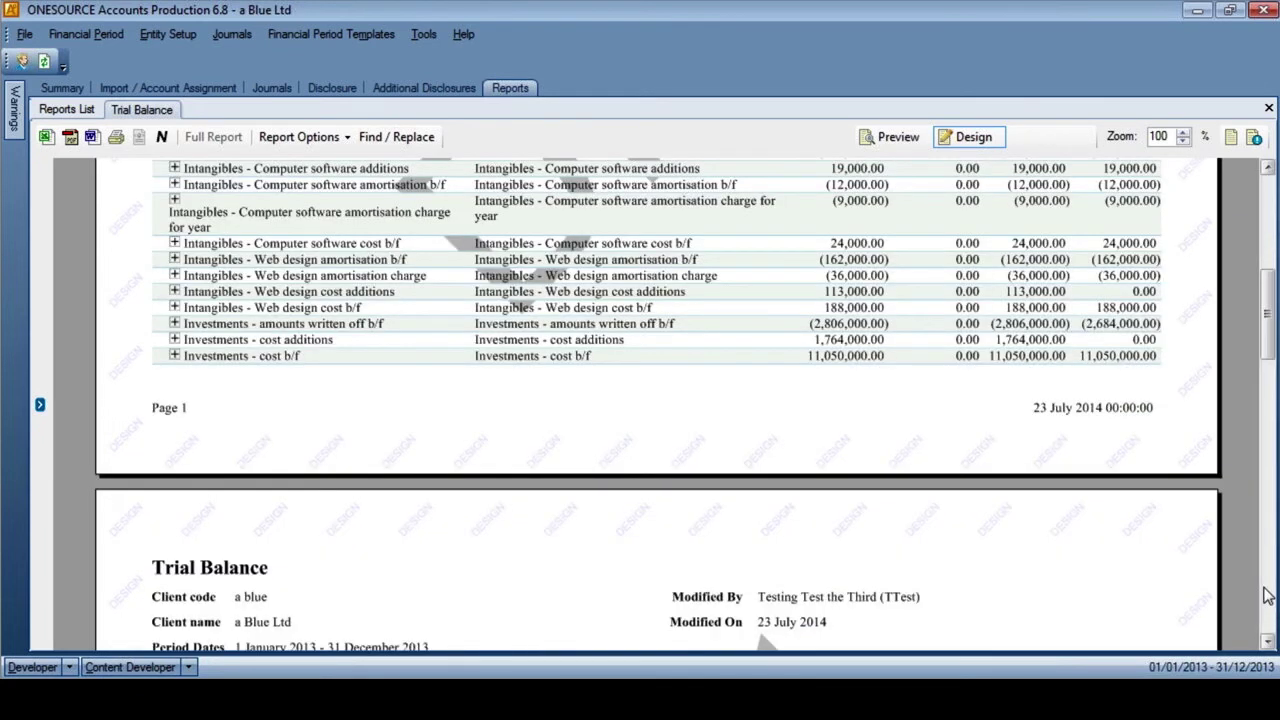
pyautogui.click(1268, 595)
pyautogui.click(1268, 595)
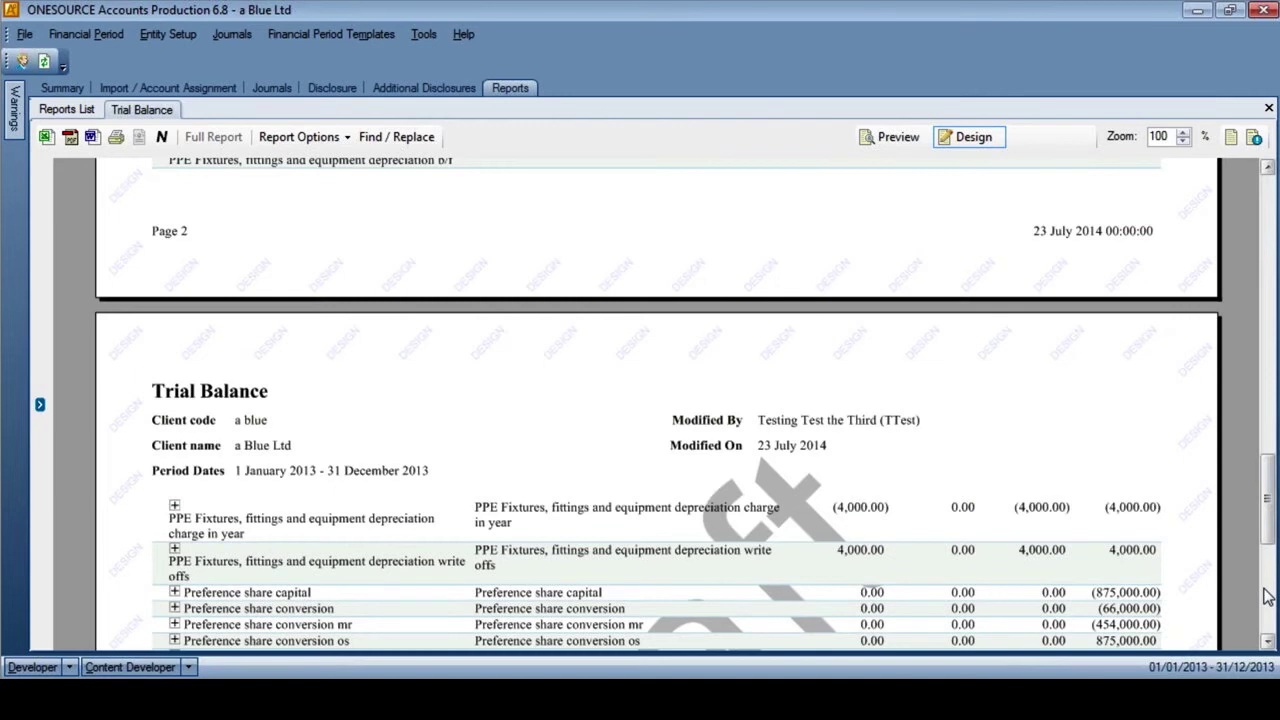
pyautogui.click(1268, 597)
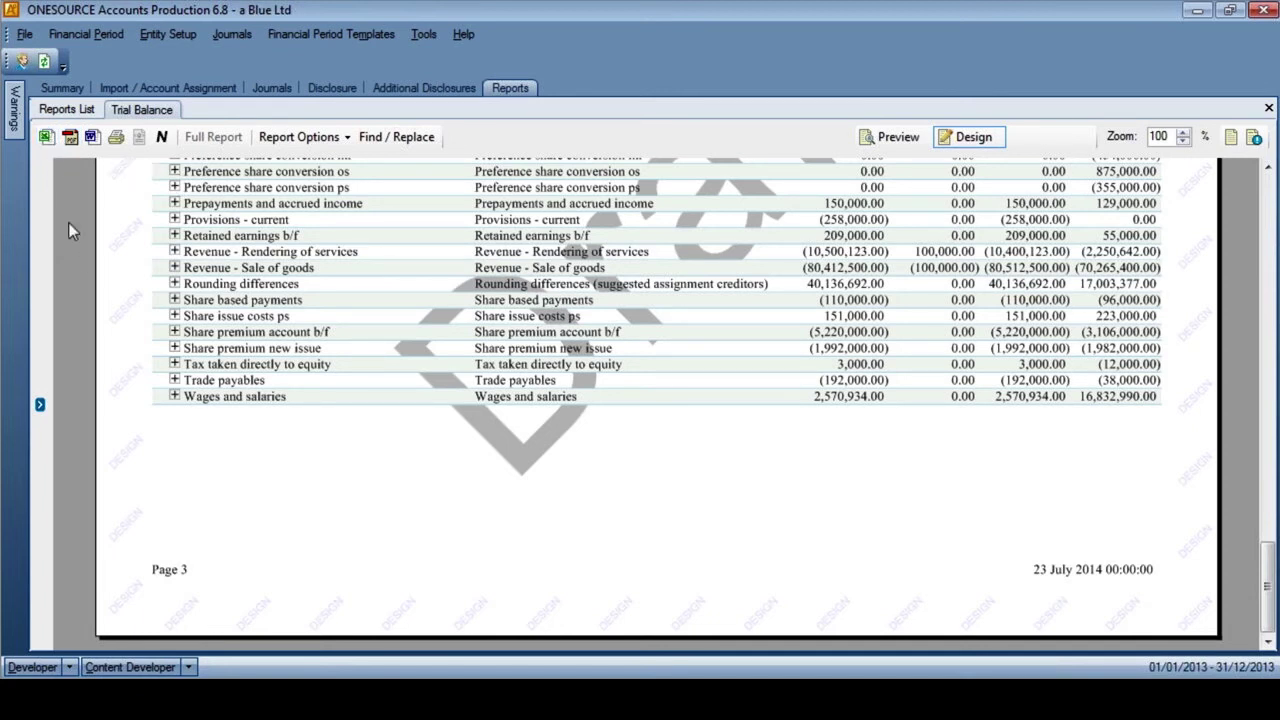
# - Open the FRS 101 Accounts report from the reports list, switch it to preview mode and show its report map
pyautogui.click(84, 113)
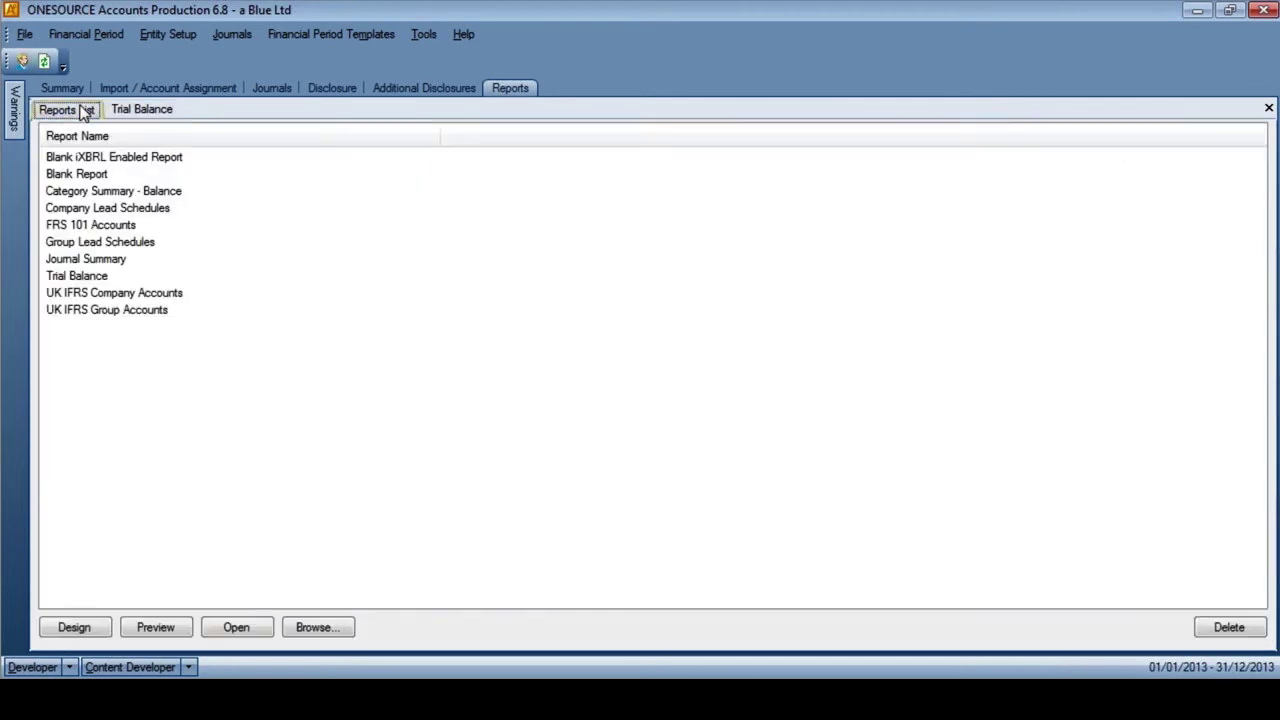
pyautogui.click(89, 226)
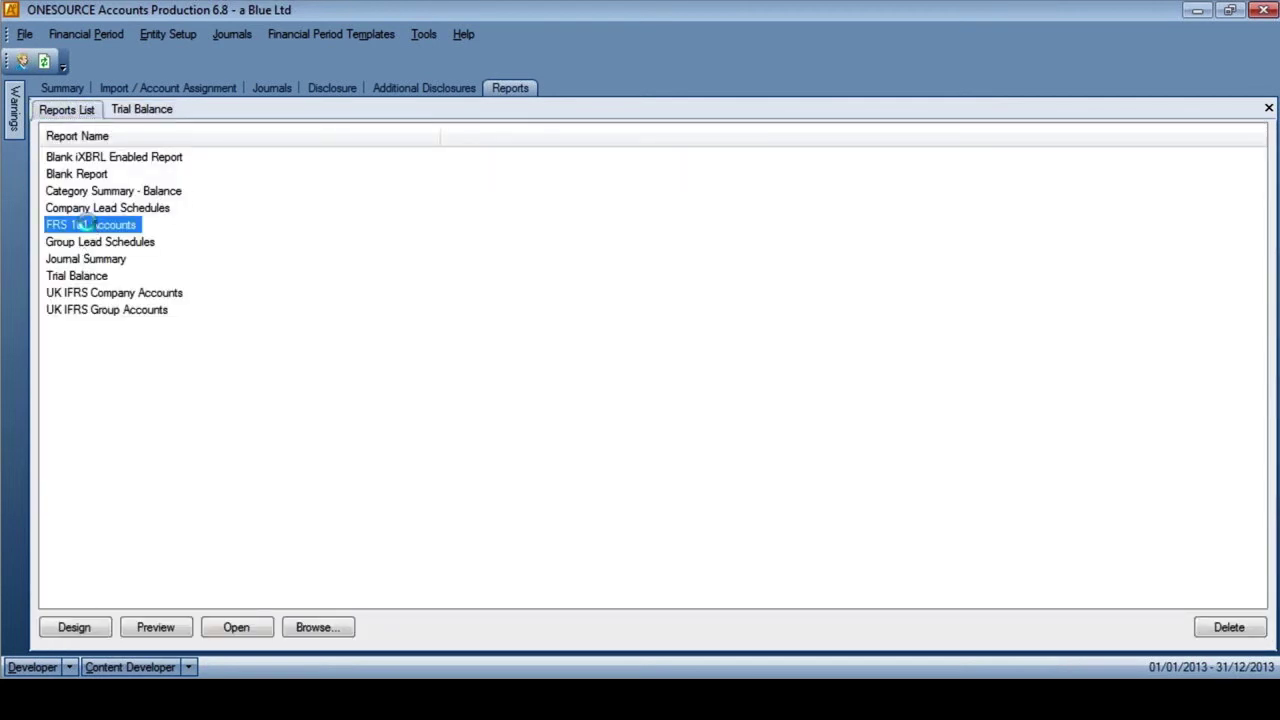
pyautogui.doubleClick(86, 225)
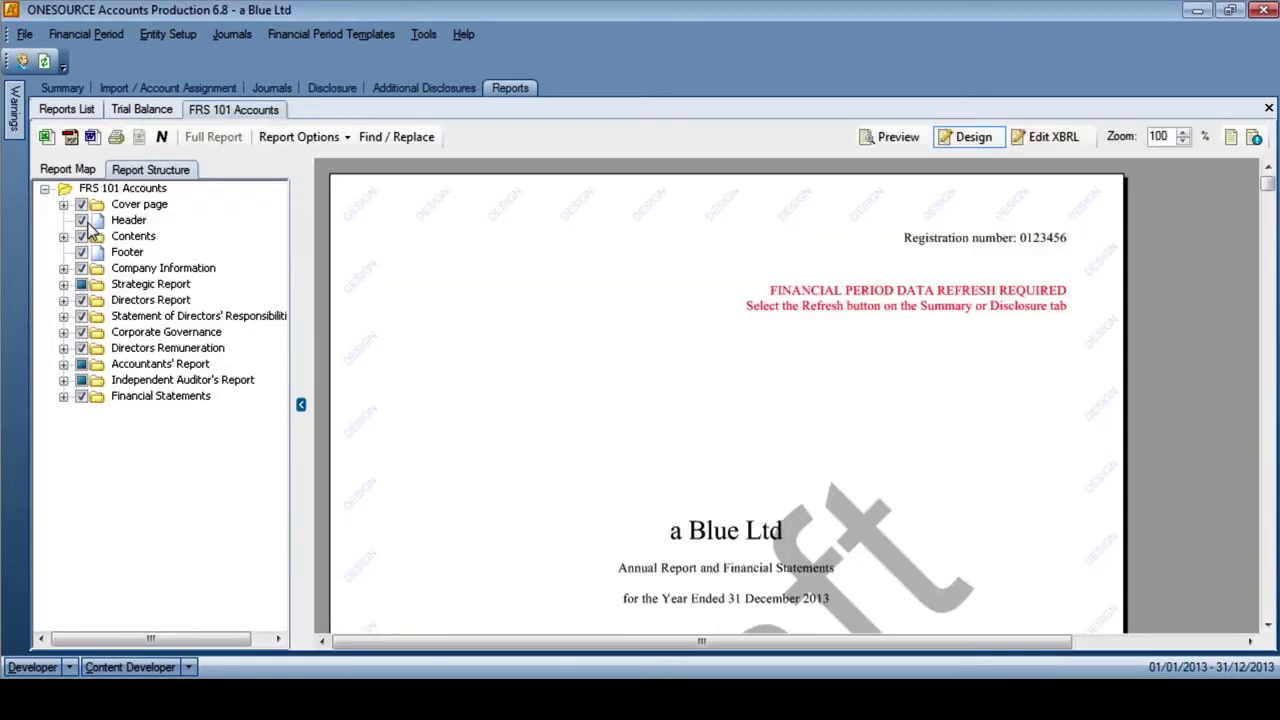
pyautogui.click(884, 140)
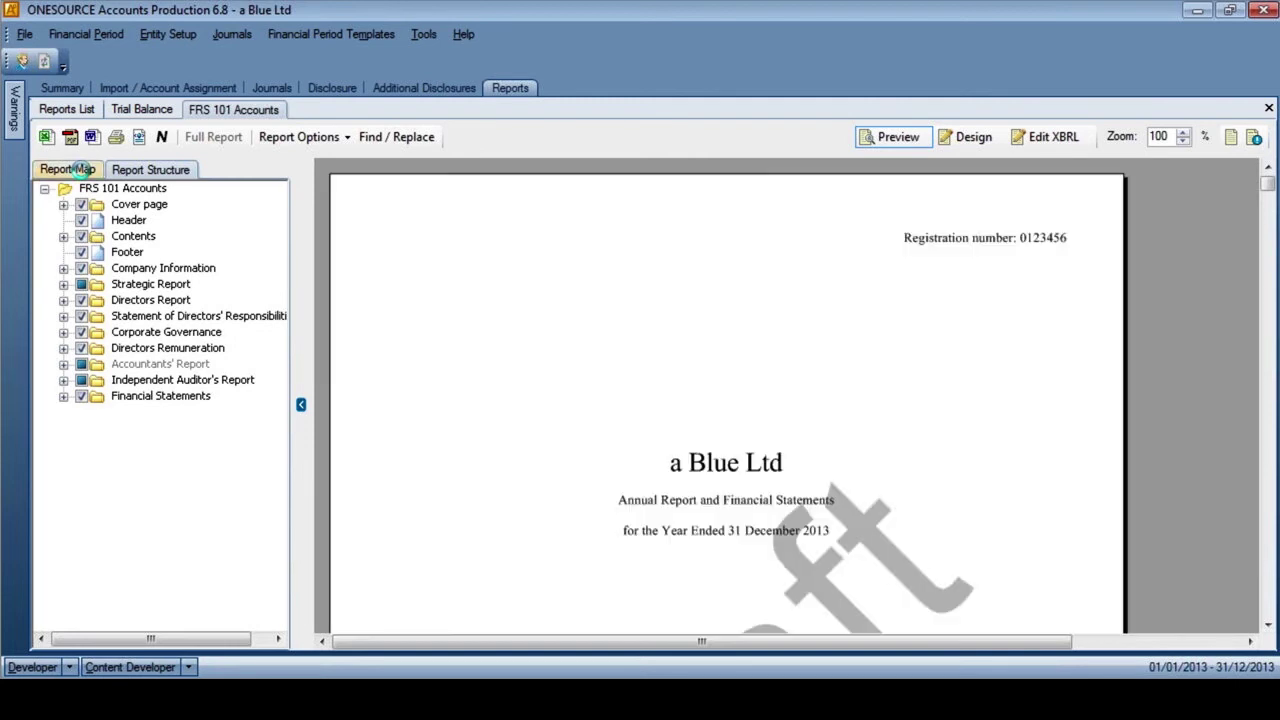
pyautogui.click(80, 170)
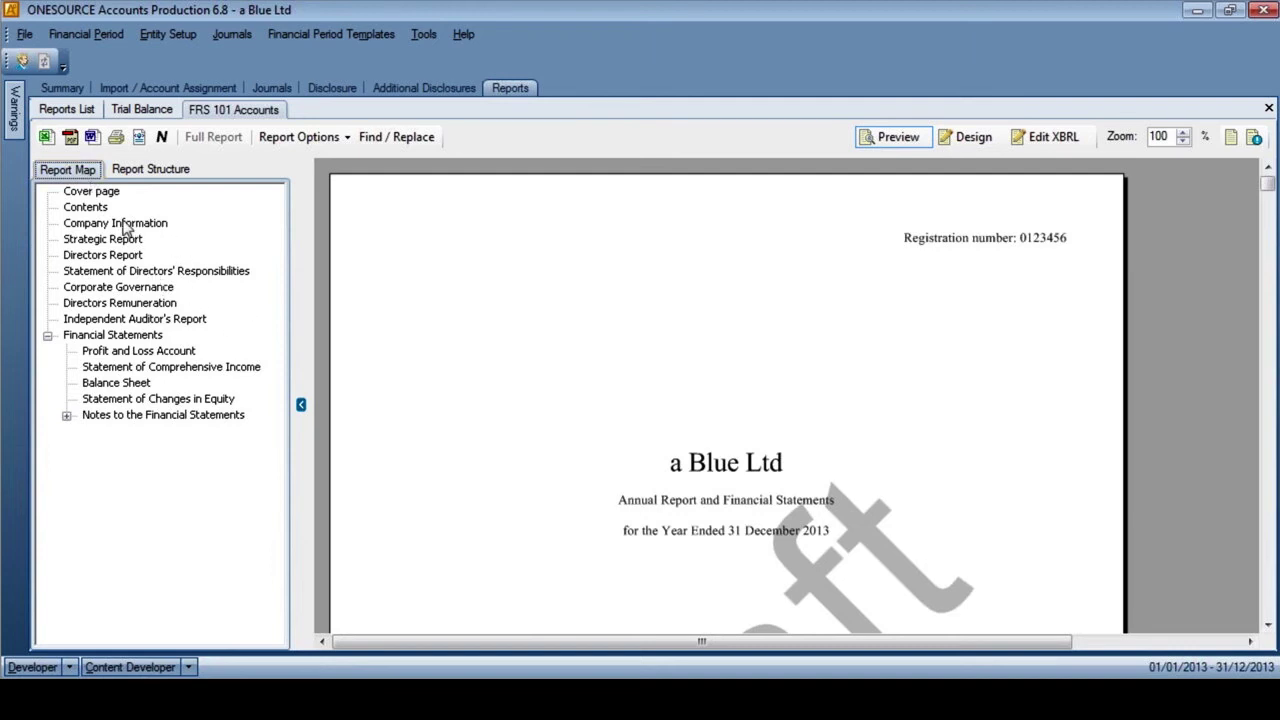
# - View the report's Contents, Independent Auditor's Report, Profit and Loss Account, Statement of Comprehensive Income and Balance Sheet in turn
pyautogui.click(98, 209)
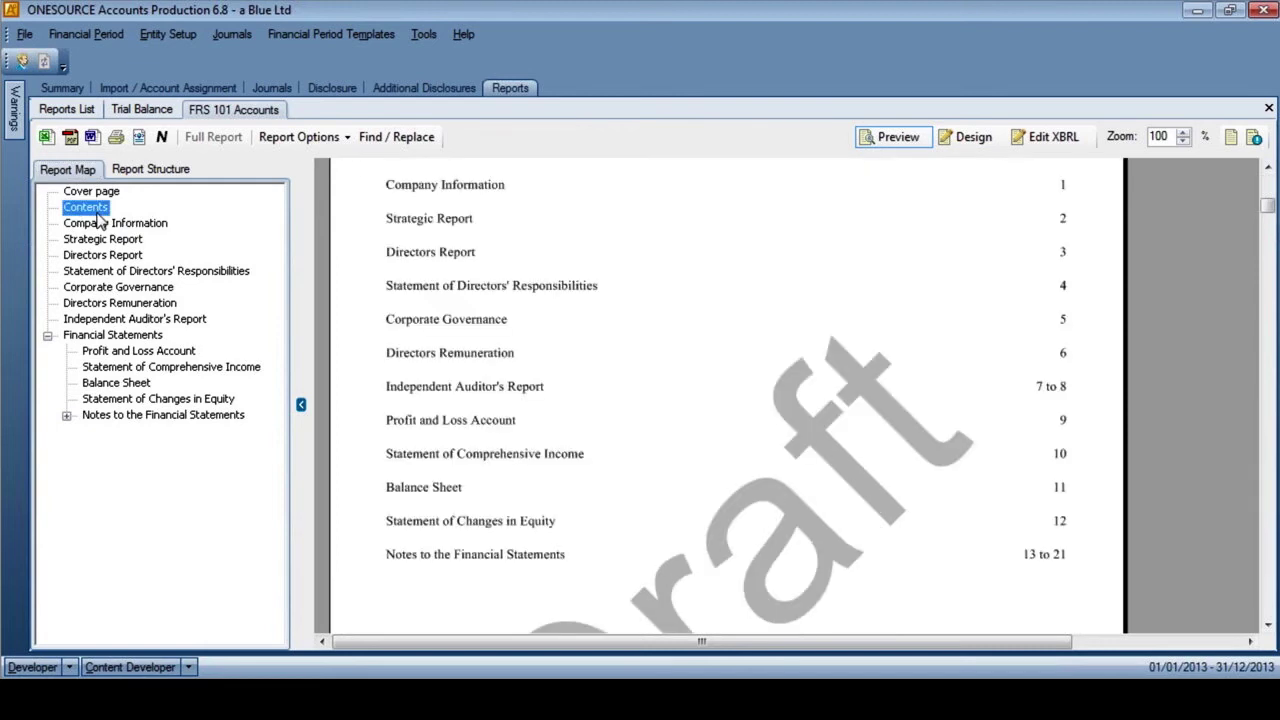
pyautogui.click(120, 319)
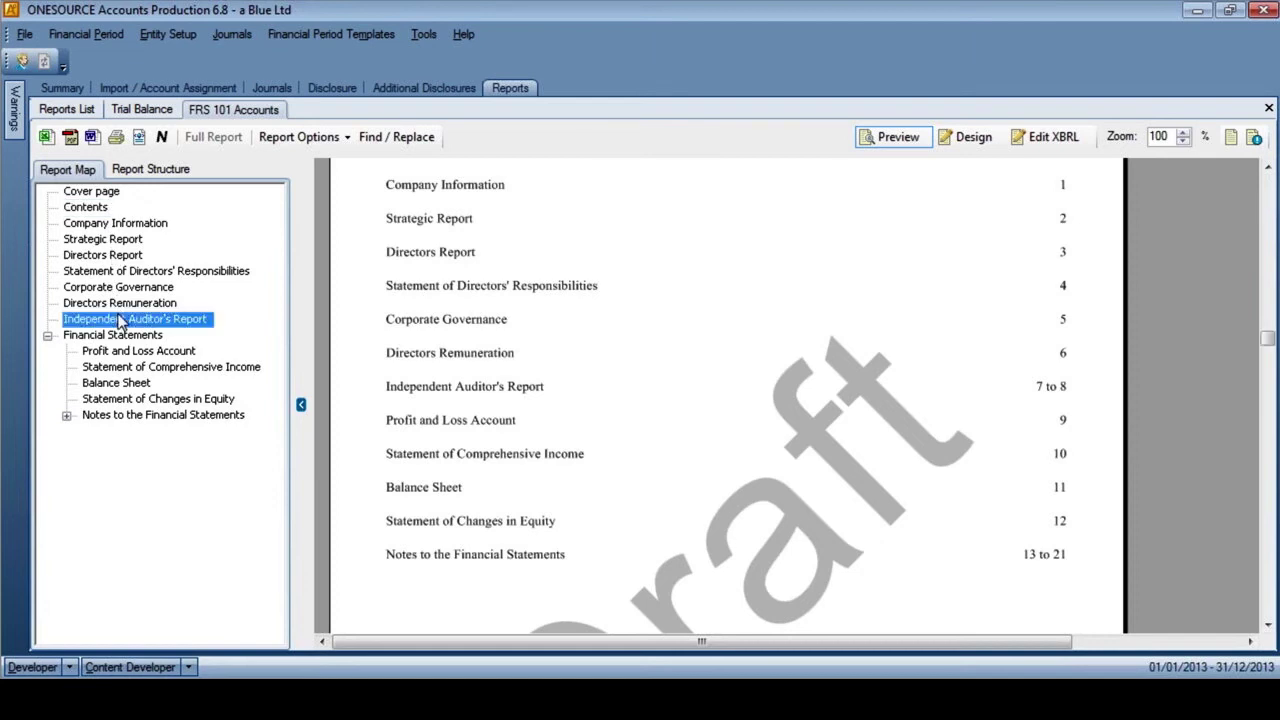
pyautogui.click(147, 353)
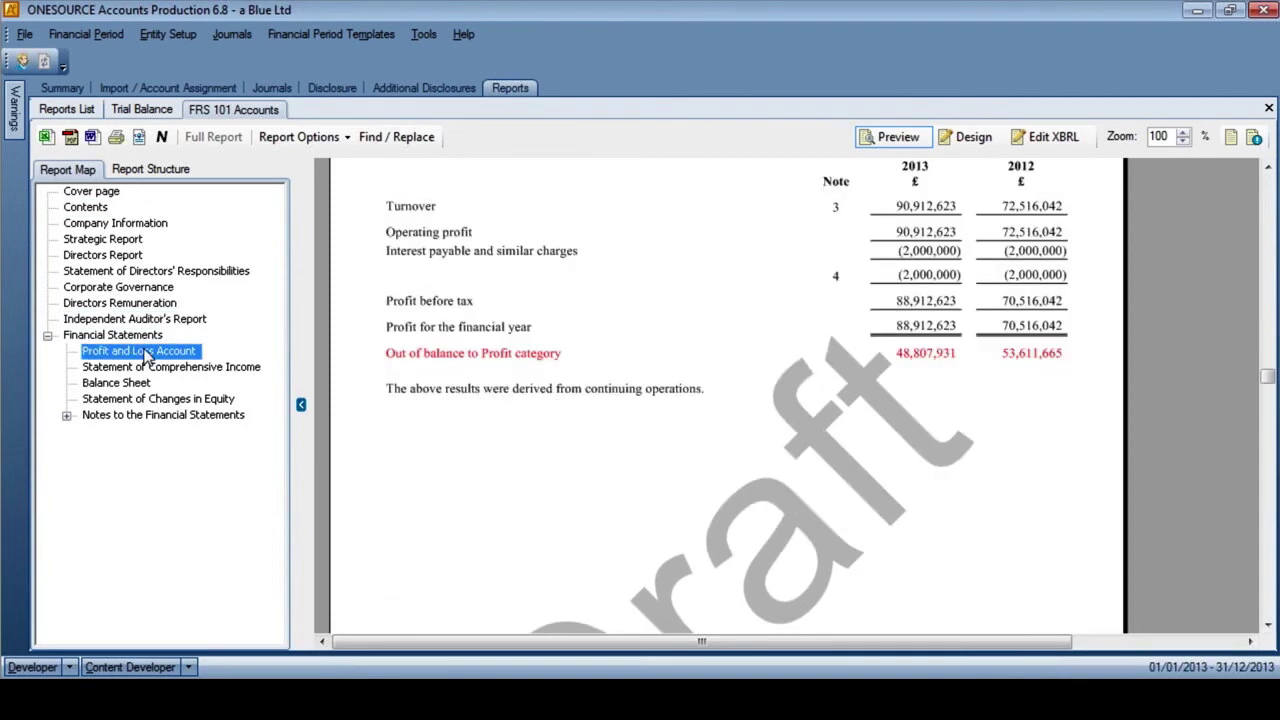
pyautogui.click(160, 369)
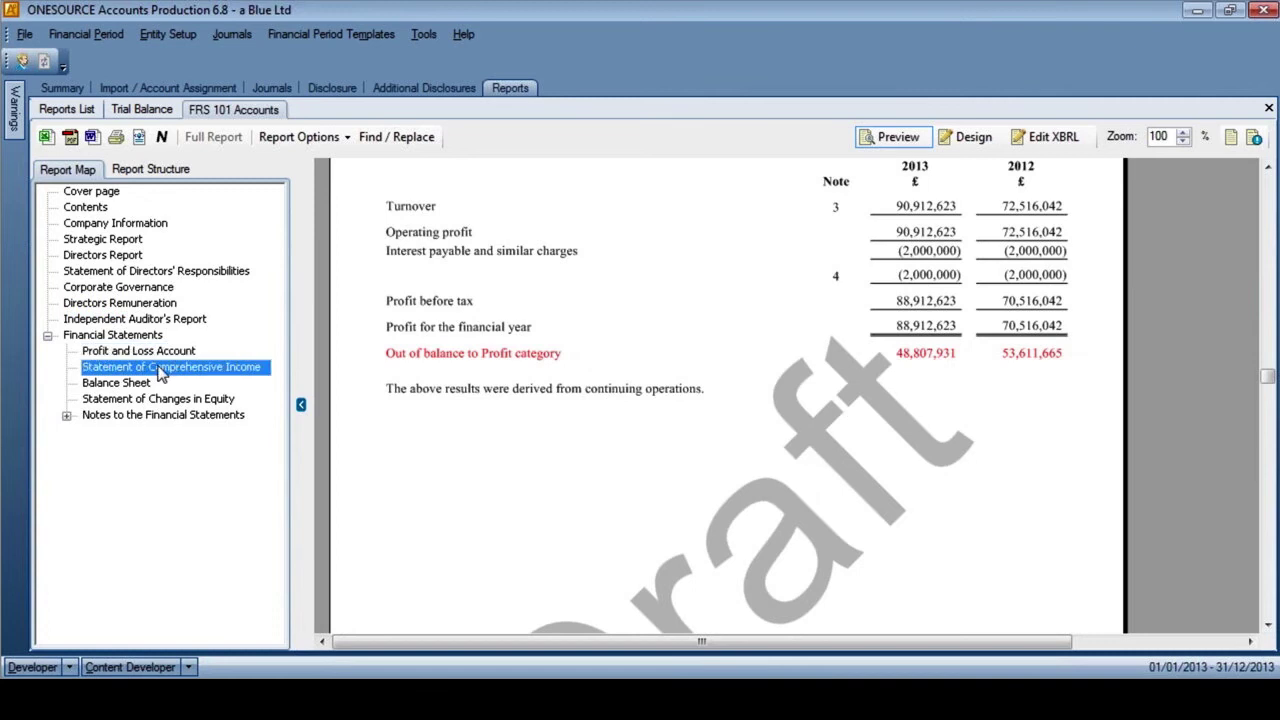
pyautogui.click(136, 386)
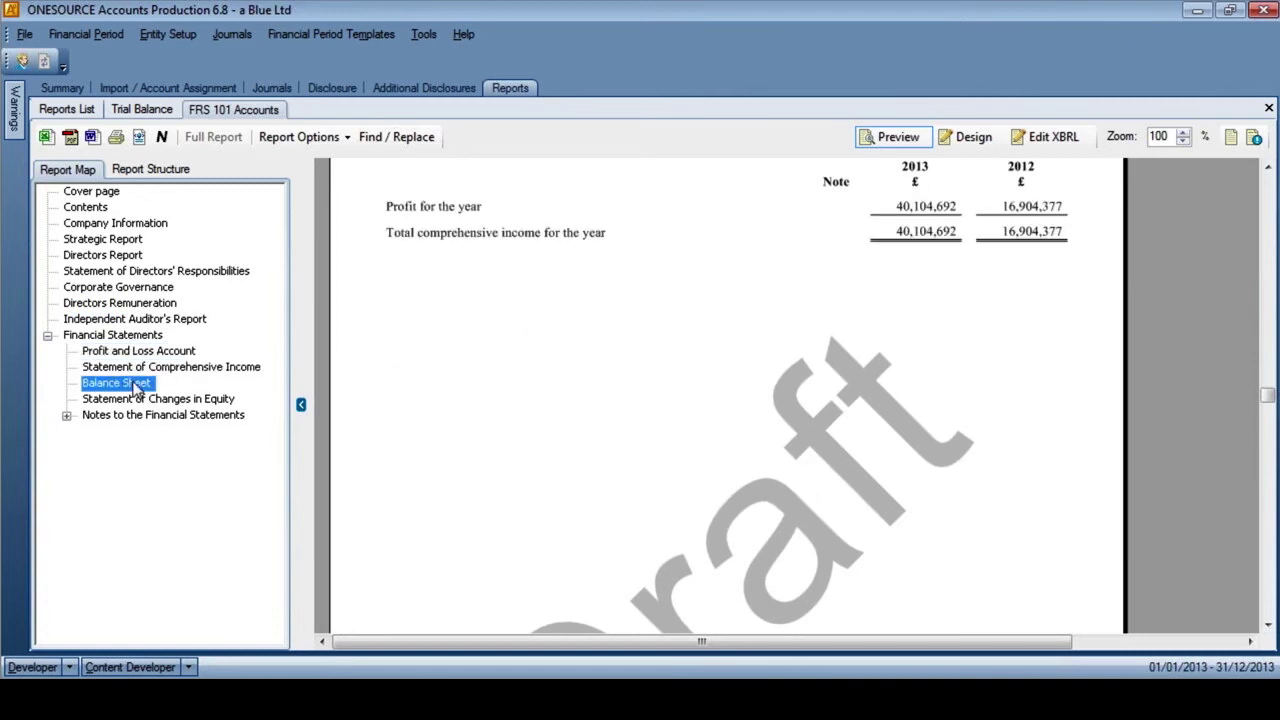
# - Expand the Notes to the Financial Statements, view notes 6 and 16 (Transition to FRS 101), and return to the Profit and Loss Account
pyautogui.click(66, 415)
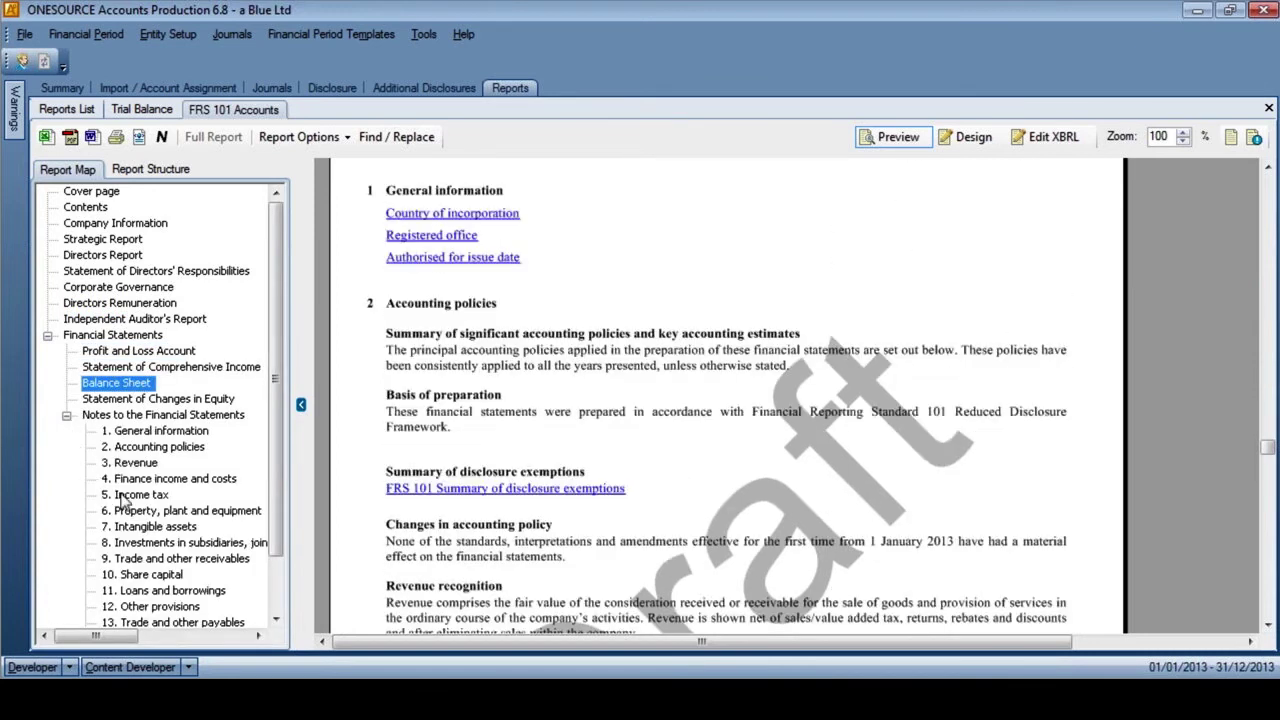
pyautogui.click(147, 513)
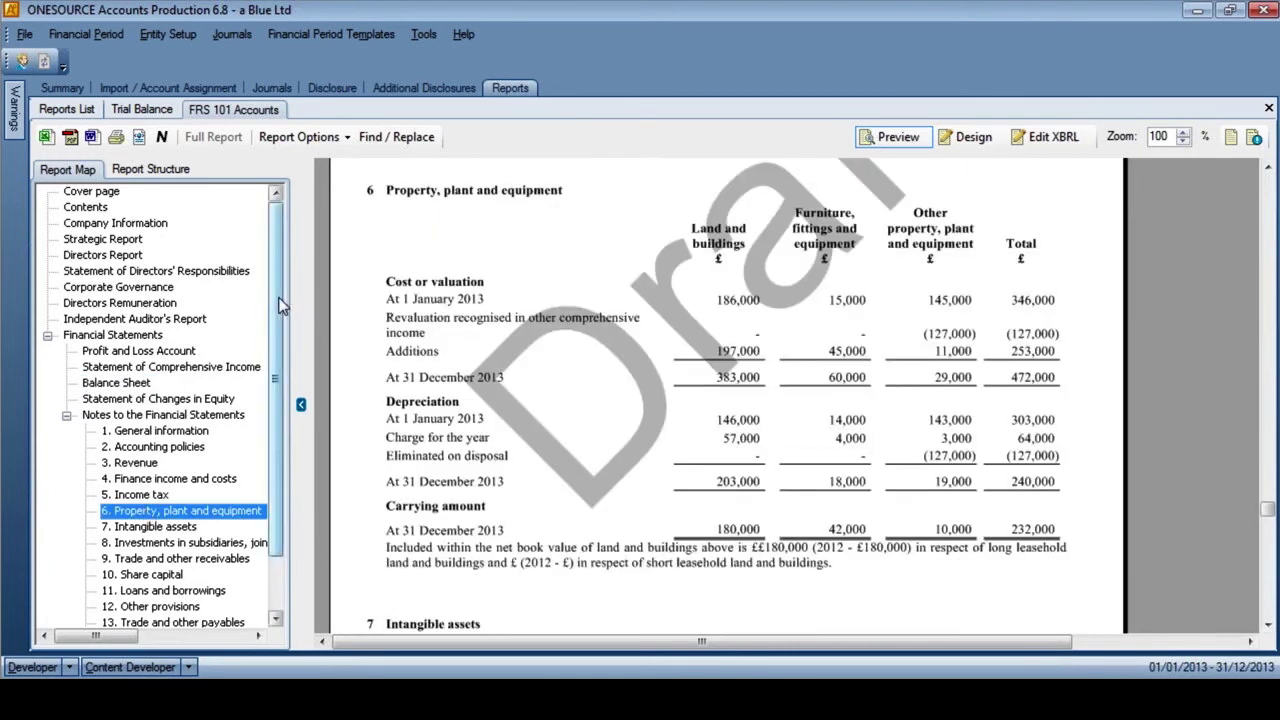
pyautogui.scroll(-2, 281, 305)
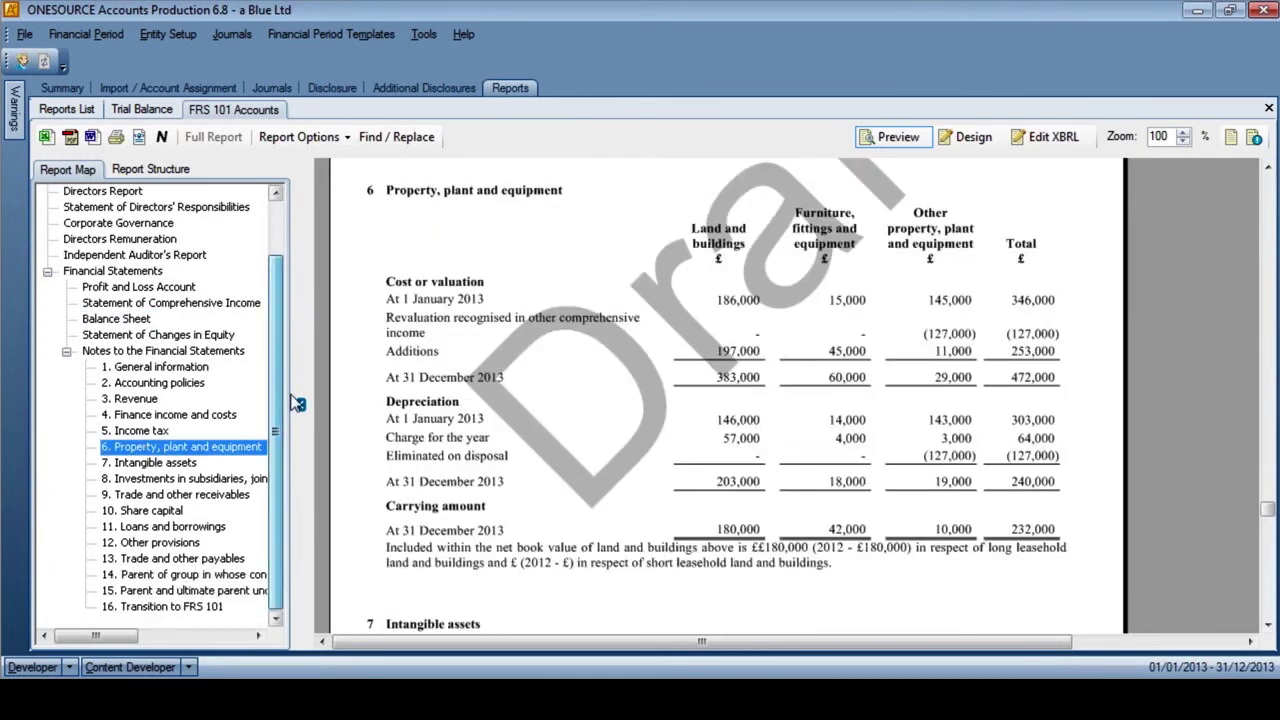
pyautogui.click(168, 609)
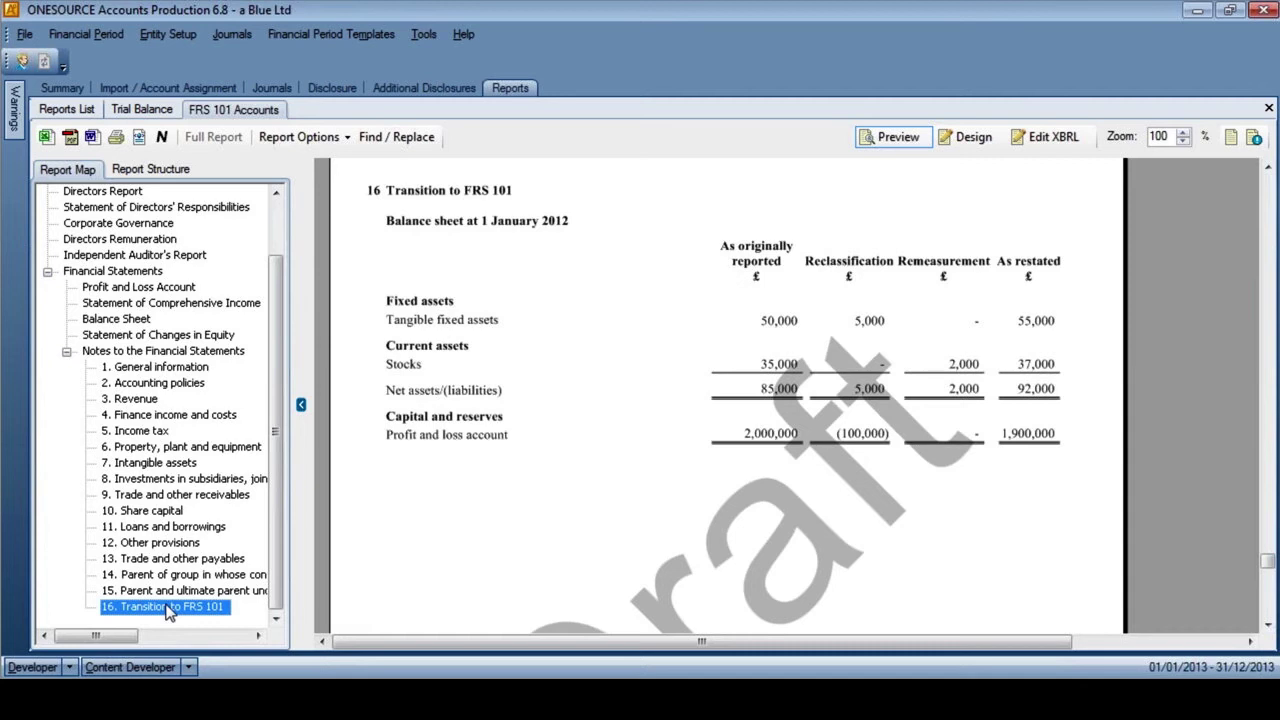
pyautogui.click(135, 289)
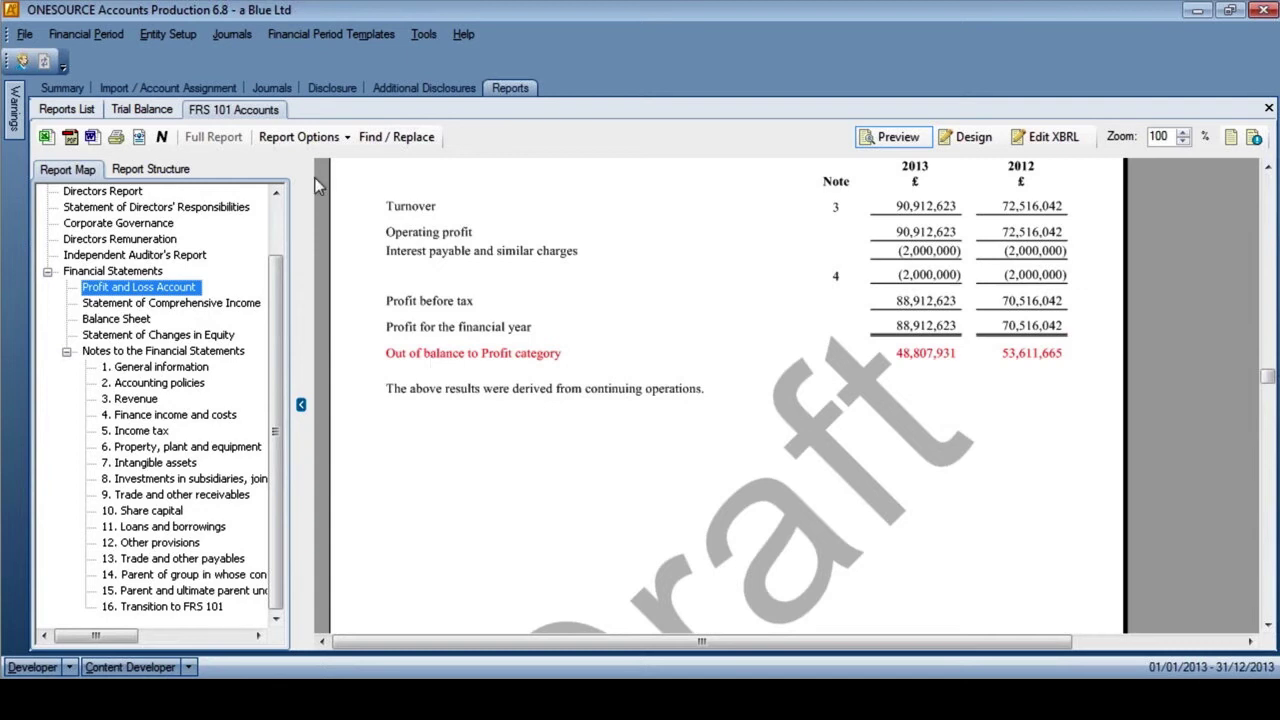
# - From the Disclosure page, refresh and review the client's warnings, pinning the list in place and hiding it again
pyautogui.click(322, 92)
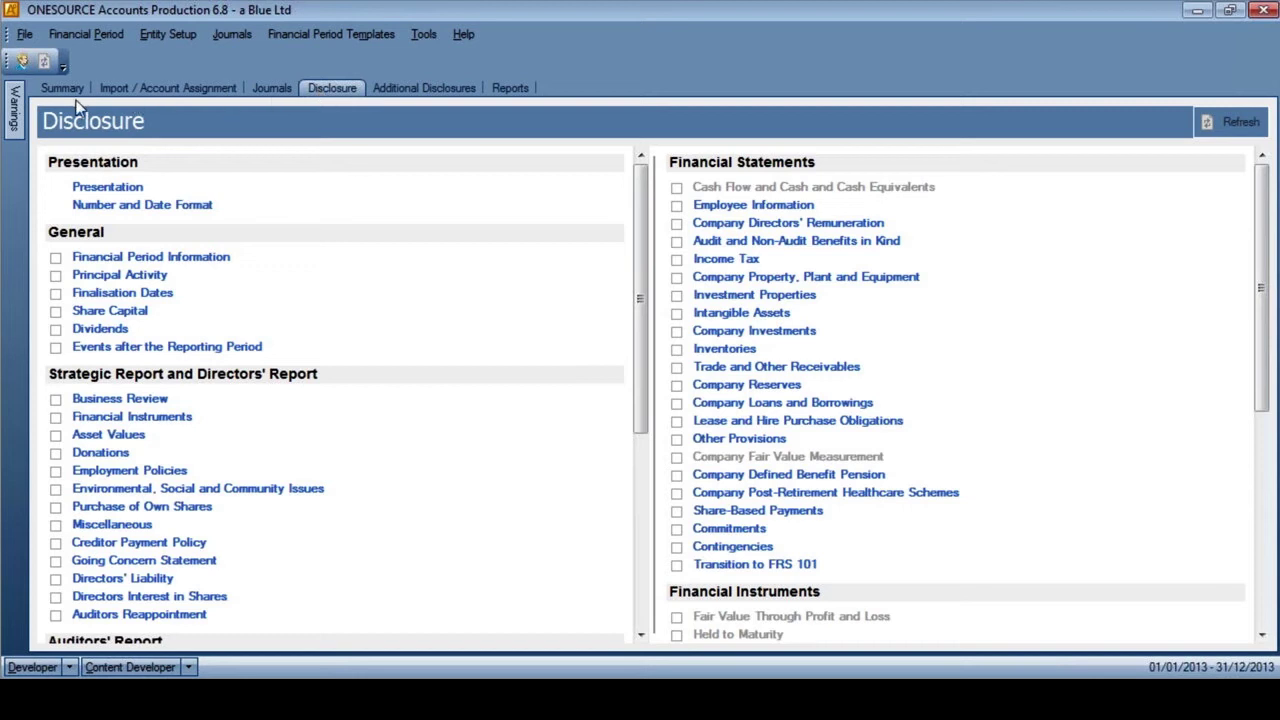
pyautogui.click(12, 118)
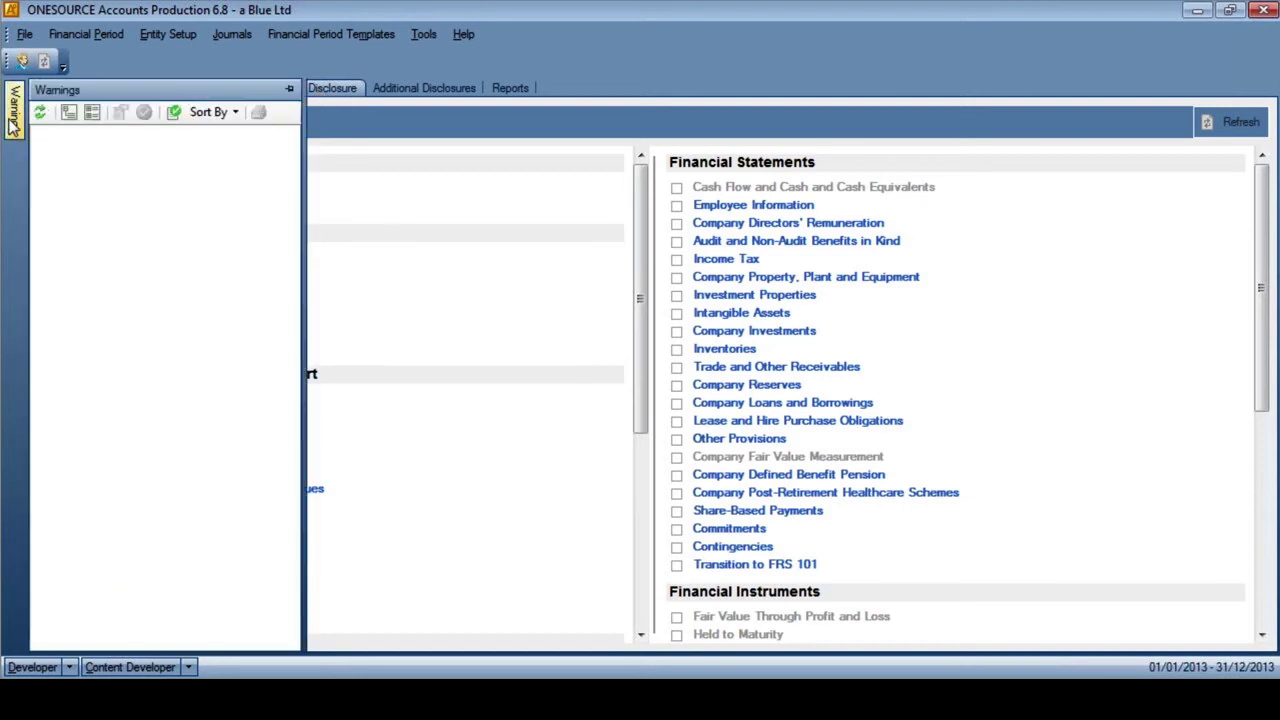
pyautogui.click(38, 113)
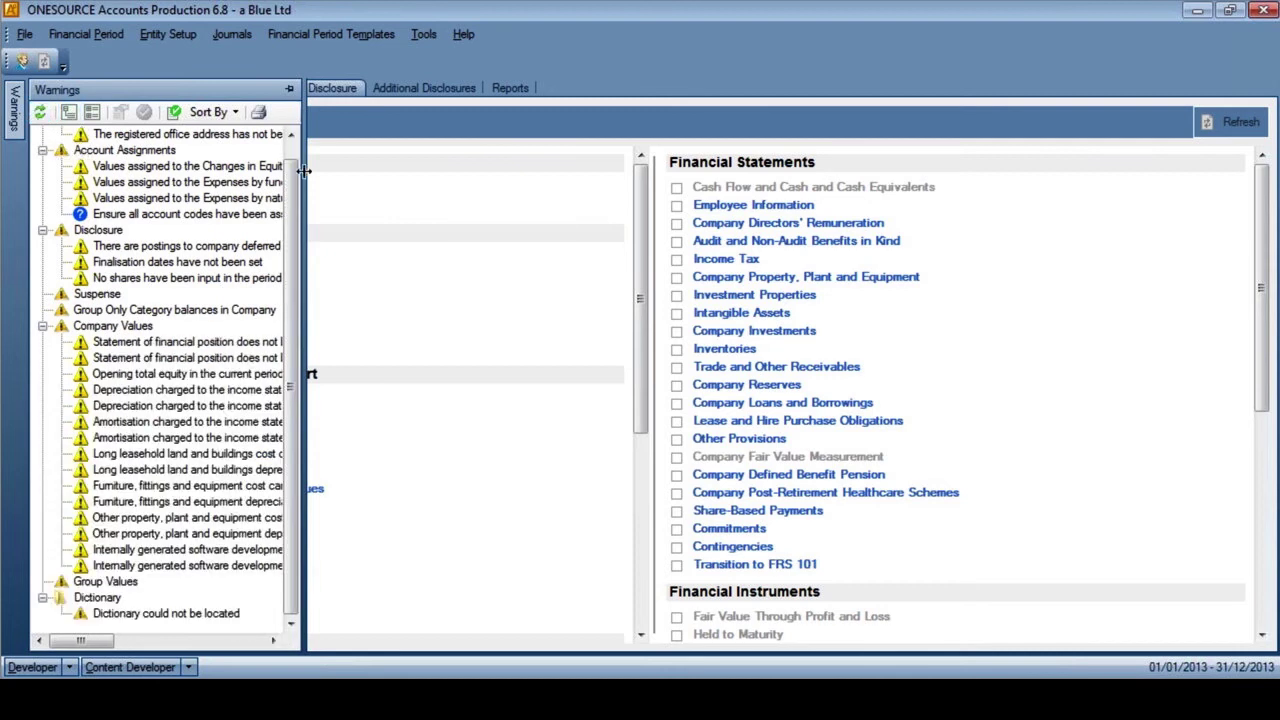
pyautogui.scroll(1, 292, 160)
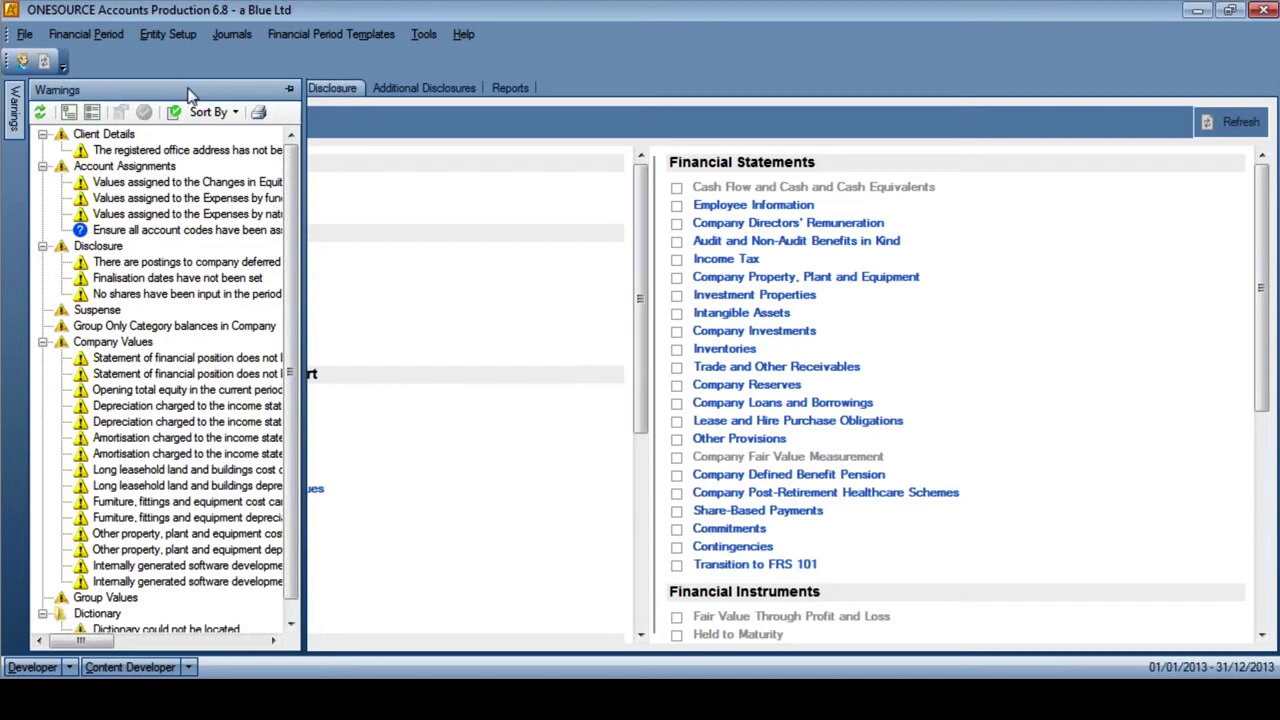
pyautogui.click(289, 91)
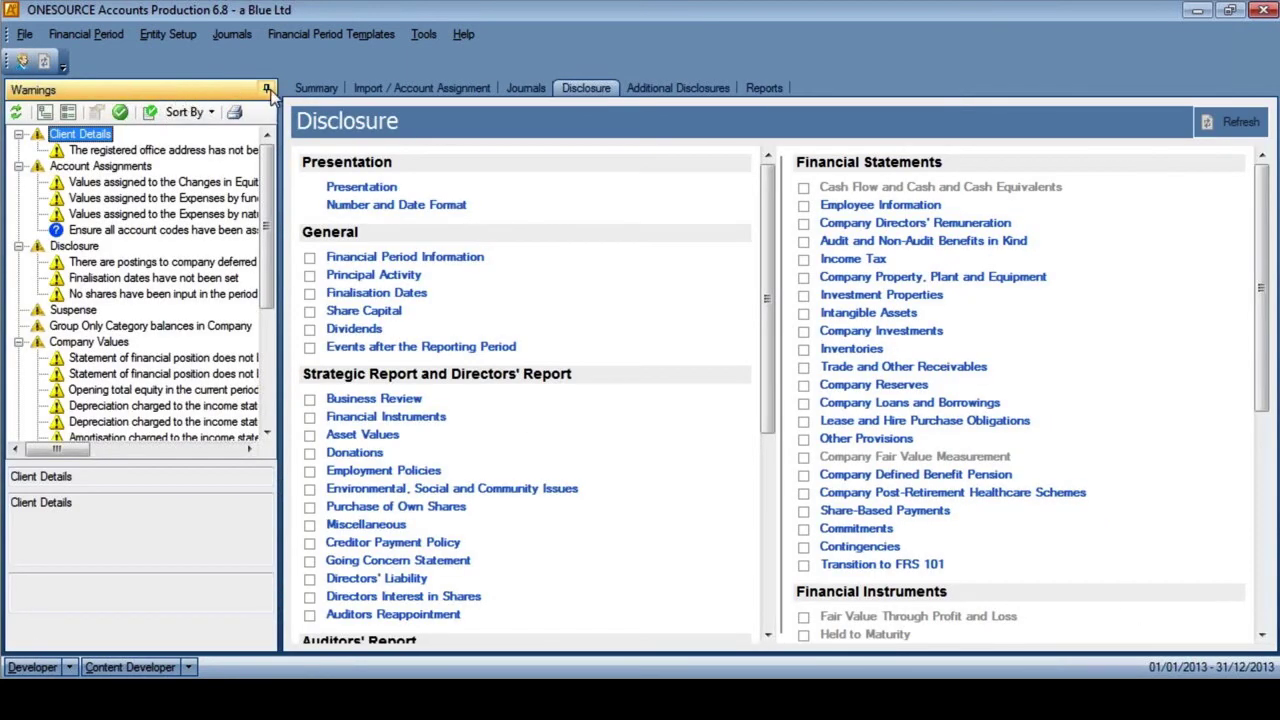
pyautogui.click(267, 90)
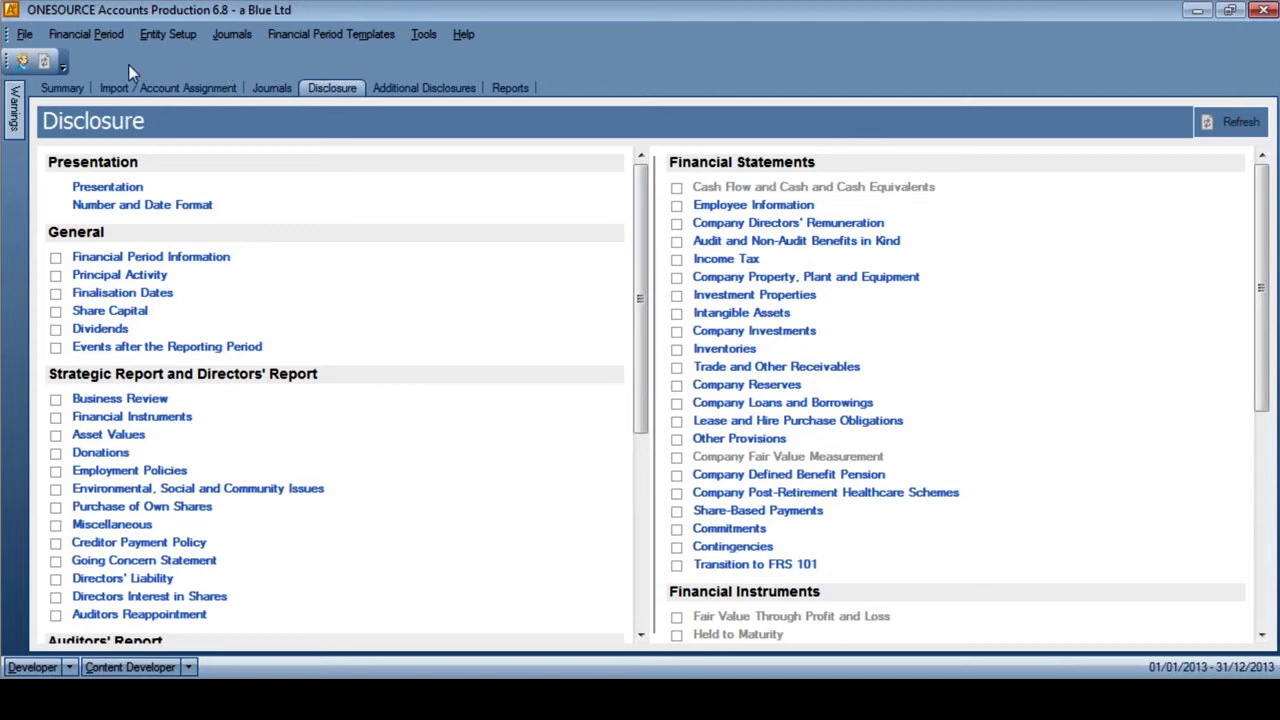
# - After viewing the journal export options, switch to ONESOURCE Corporate Tax and open the Green Co 31 December 2013 (Green13) computation
pyautogui.click(229, 35)
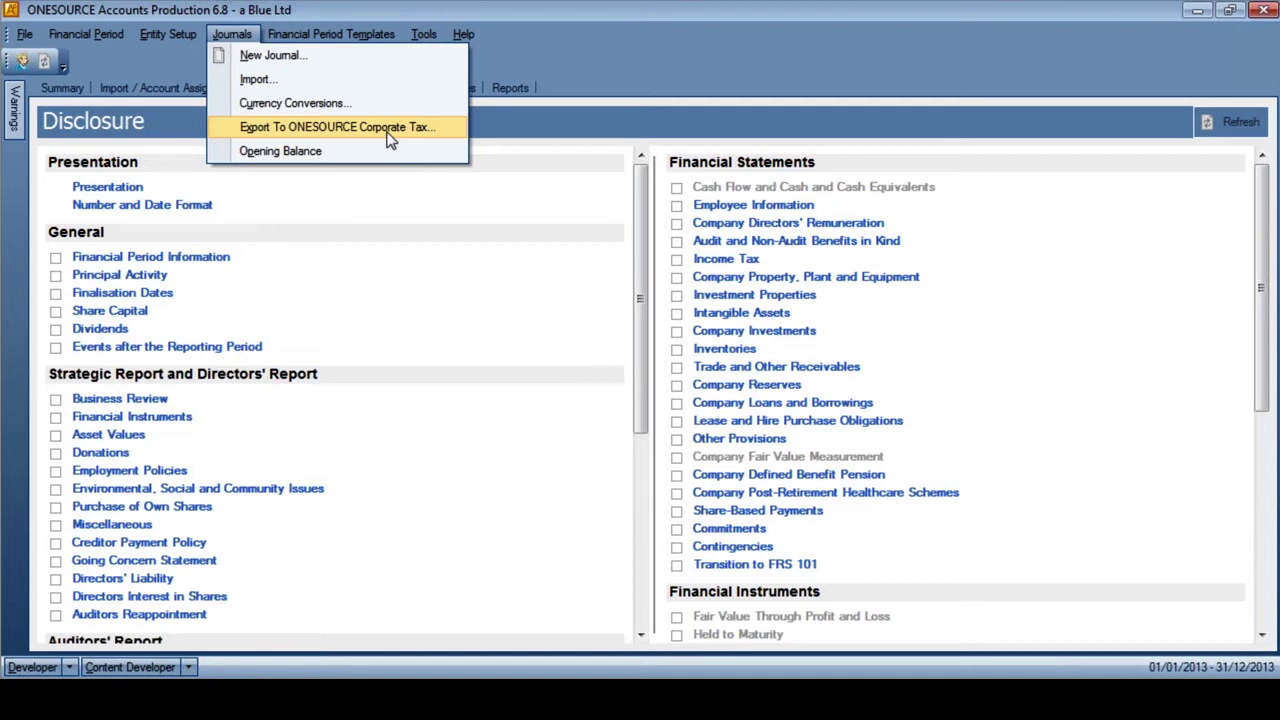
pyautogui.click(559, 70)
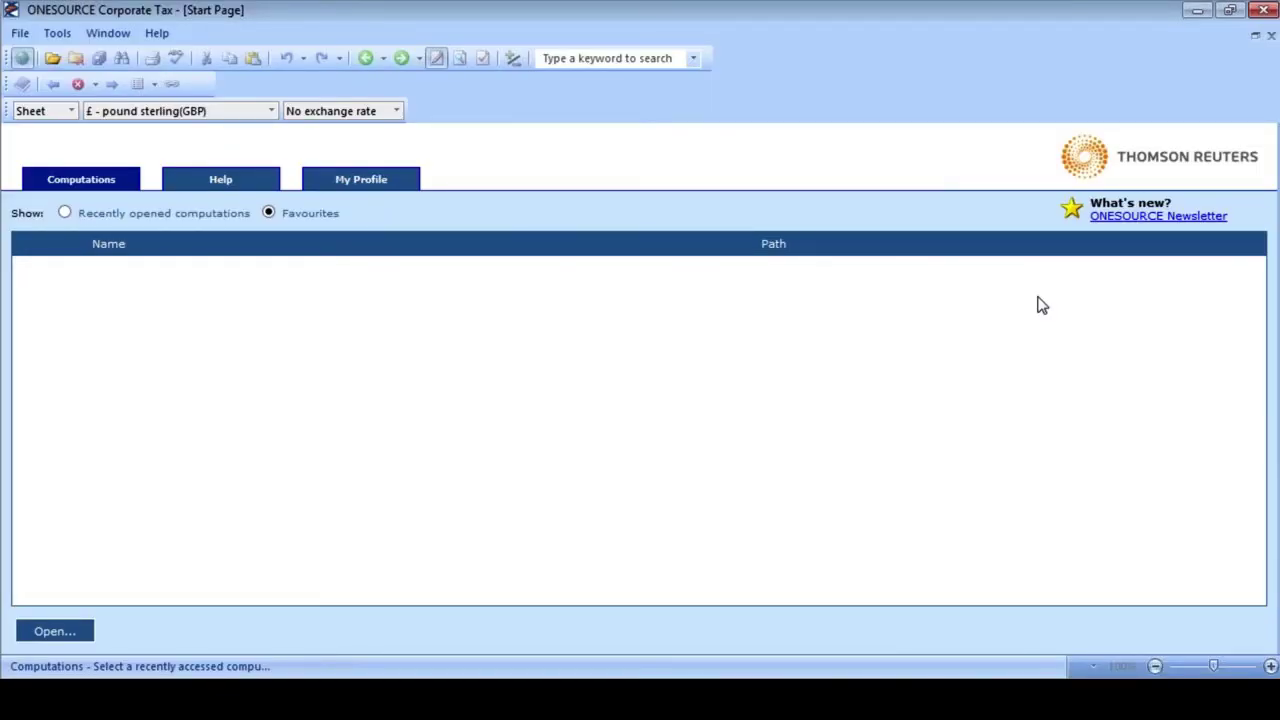
pyautogui.click(20, 36)
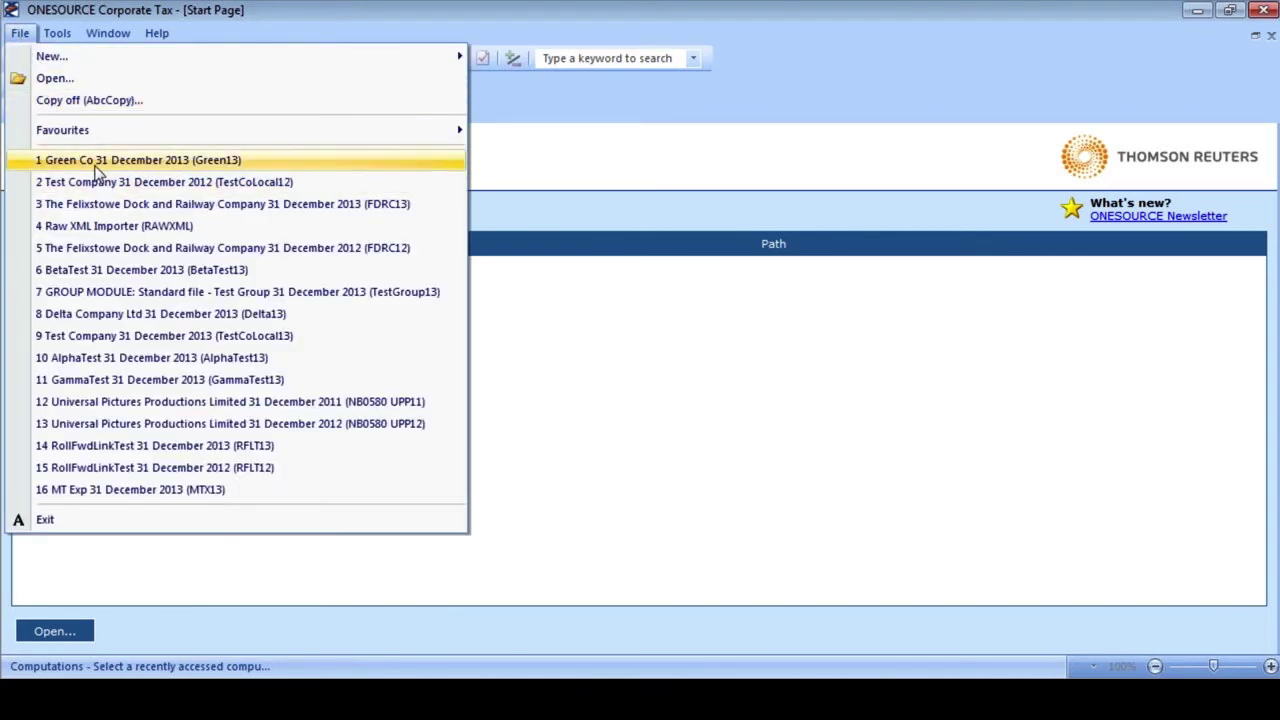
pyautogui.click(90, 162)
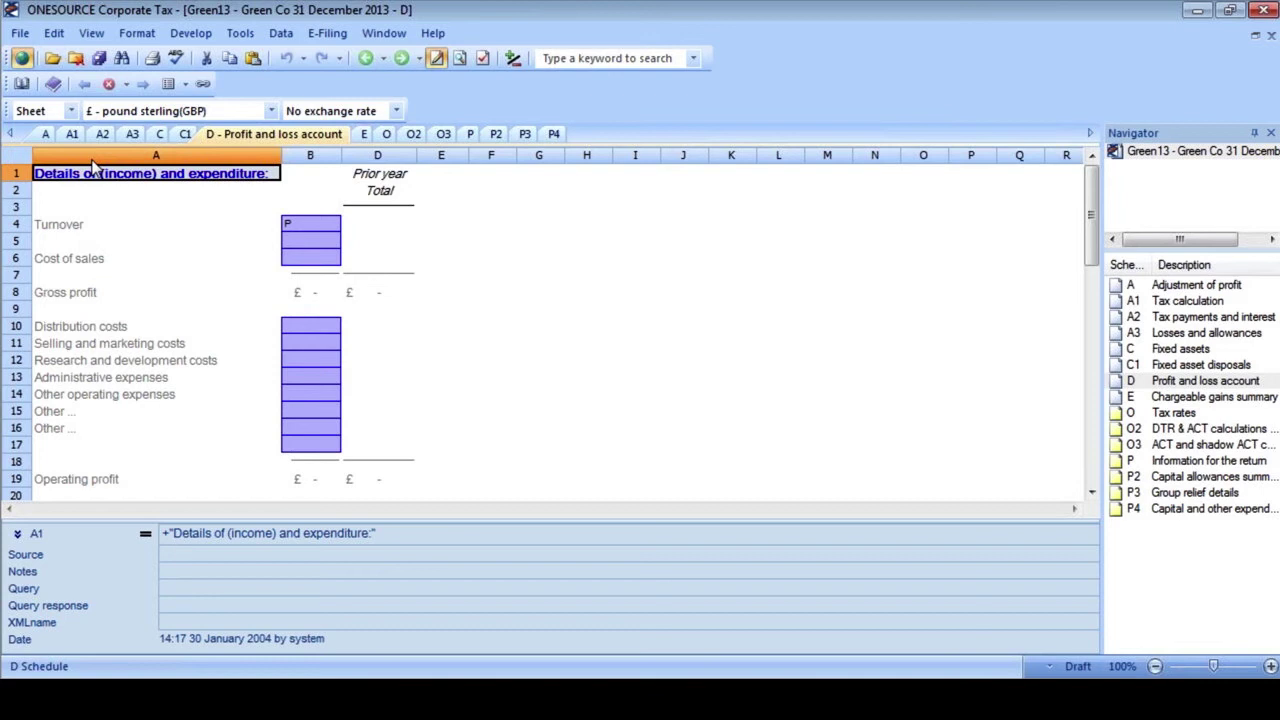
# - Import the Accounts Production file Green2013.xml into the computation as a detailed import and finish the import wizard
pyautogui.click(286, 40)
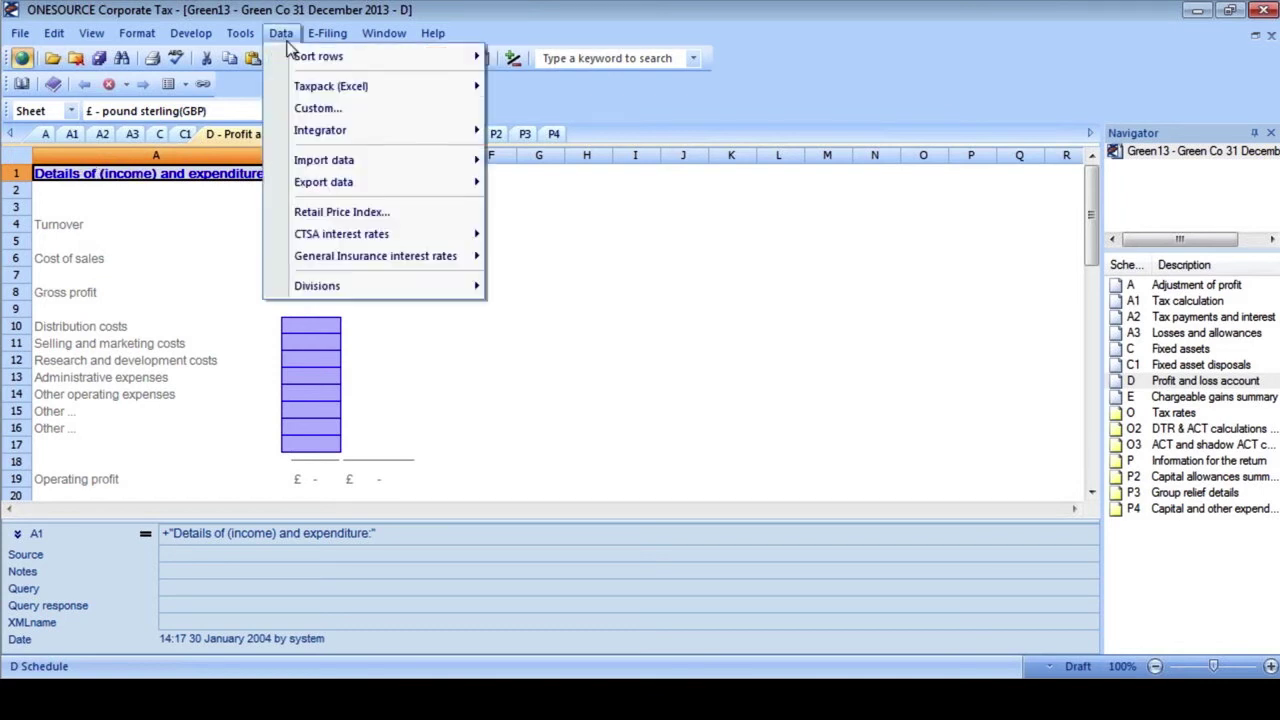
pyautogui.moveTo(380, 160)
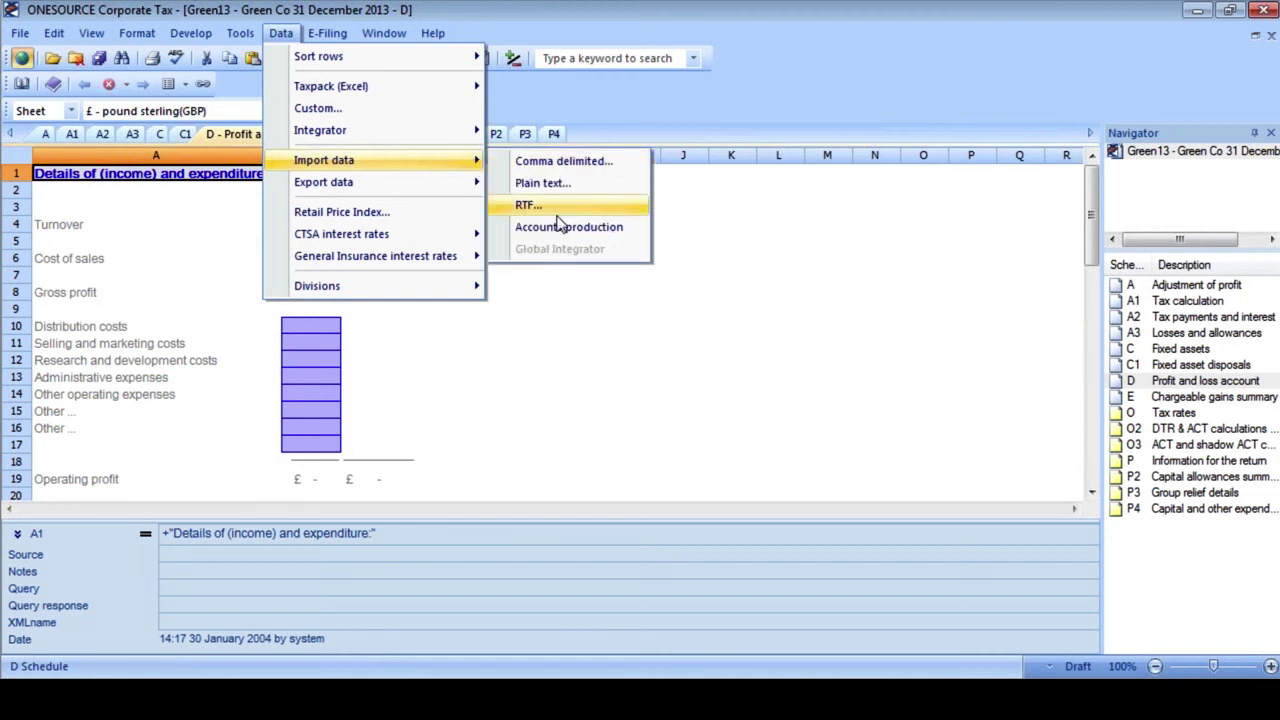
pyautogui.click(570, 230)
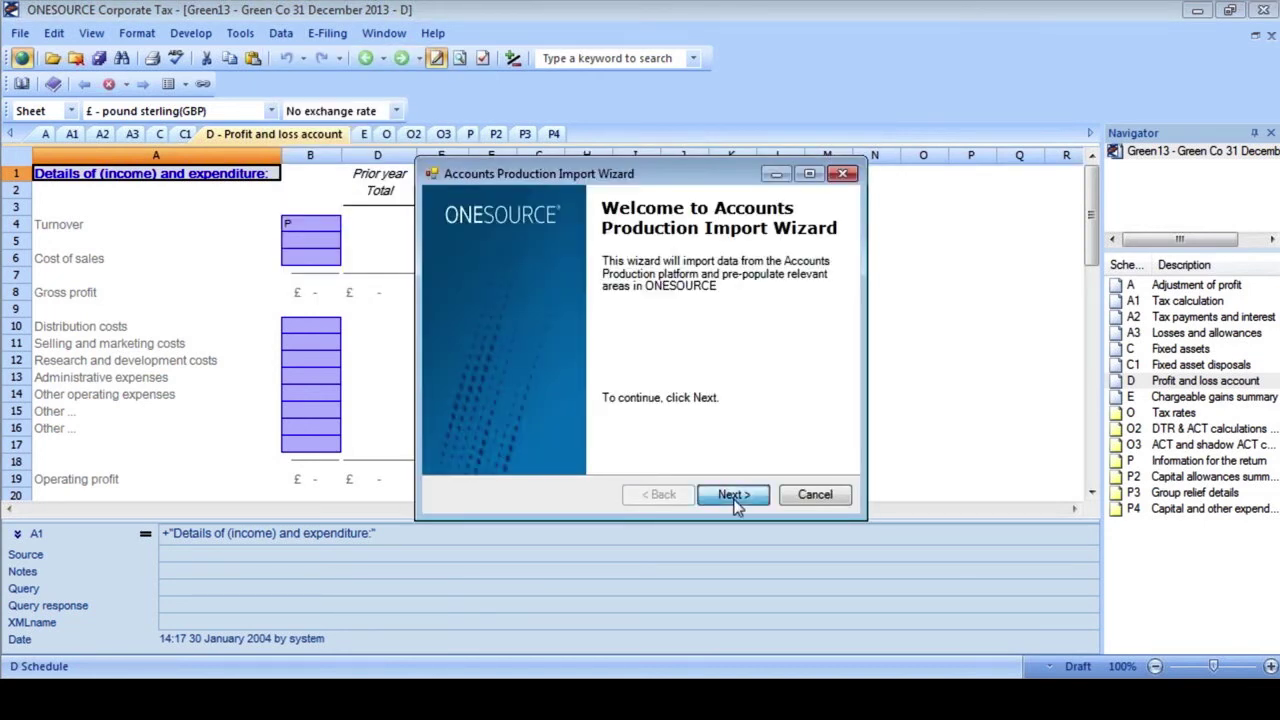
pyautogui.click(736, 502)
pyautogui.click(808, 294)
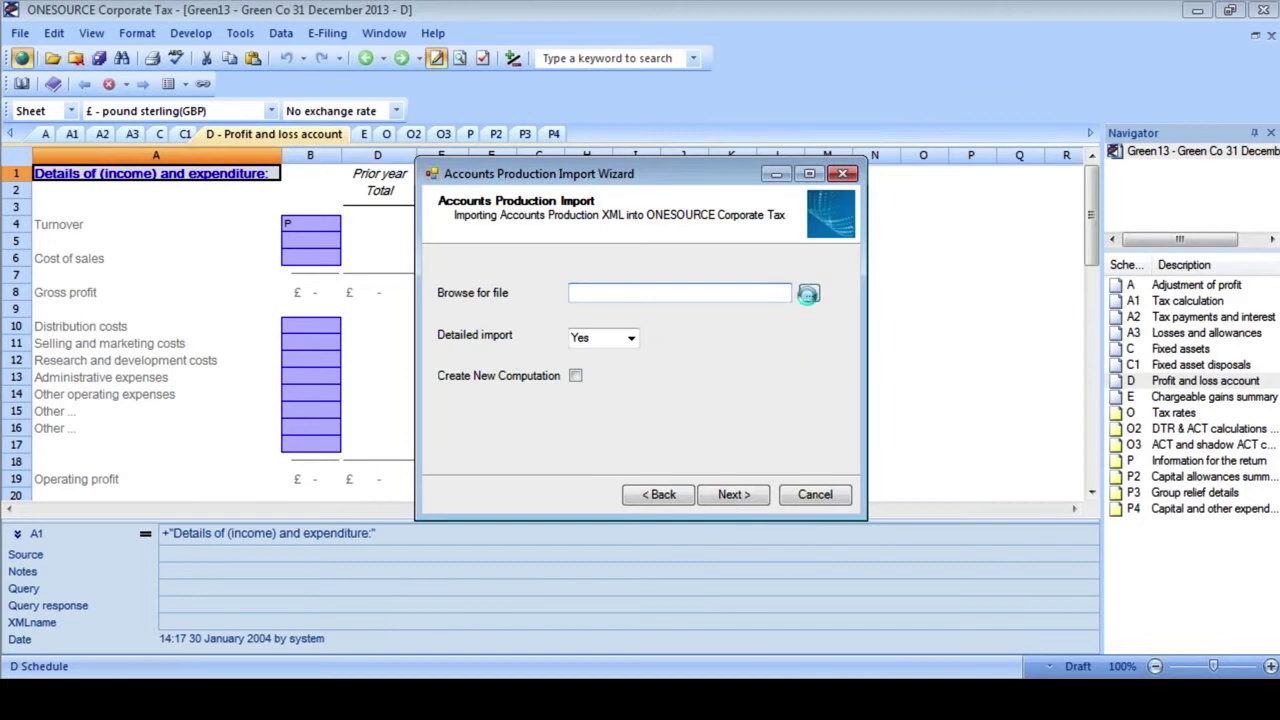
pyautogui.write('gr')
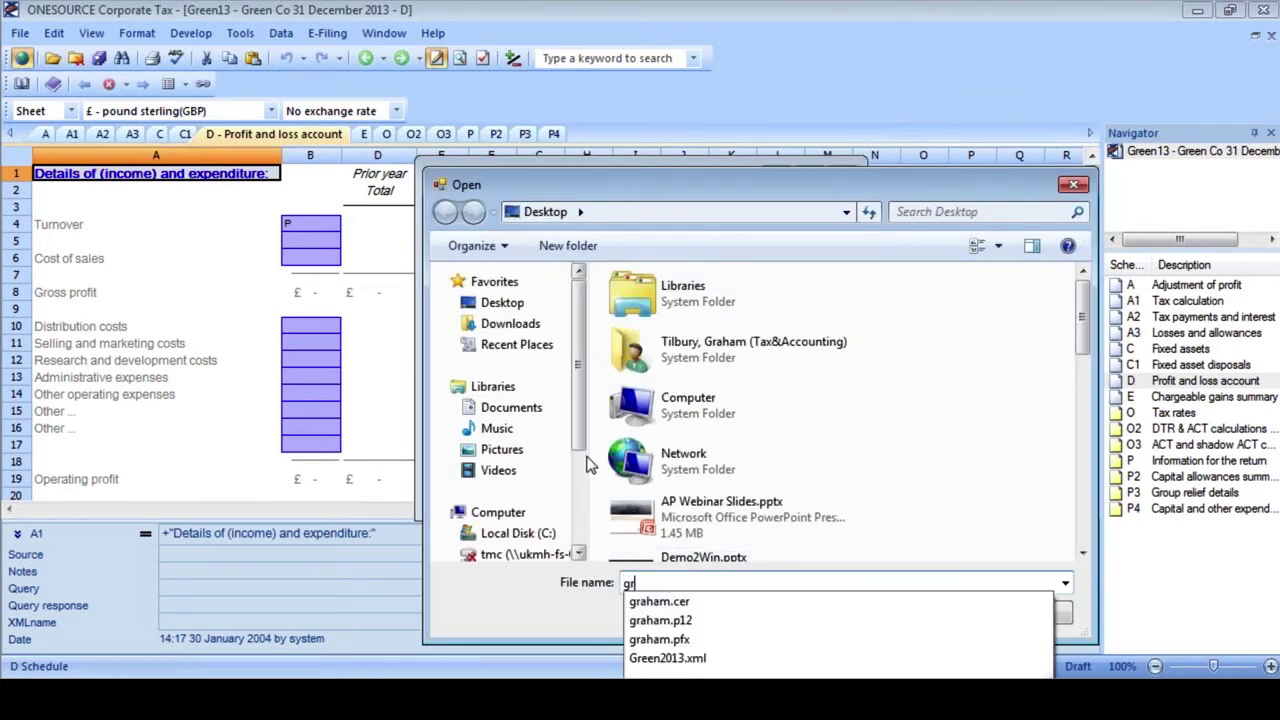
pyautogui.press('Up')
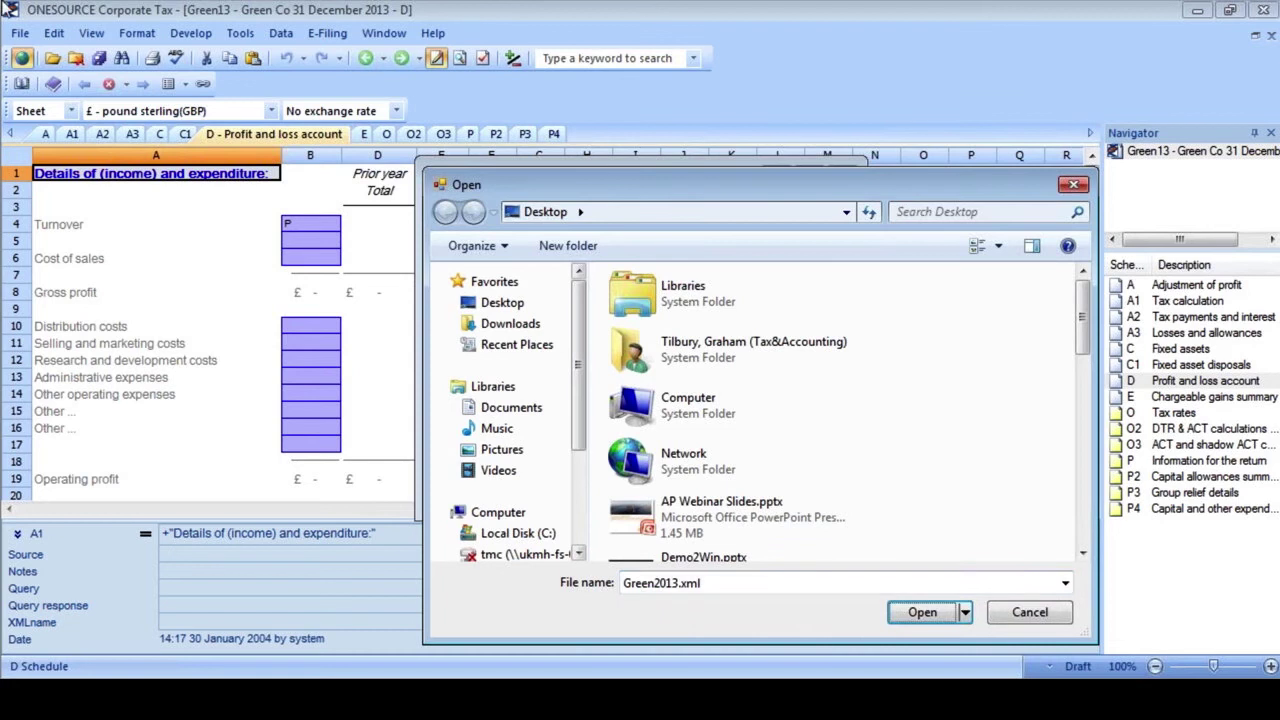
pyautogui.click(928, 613)
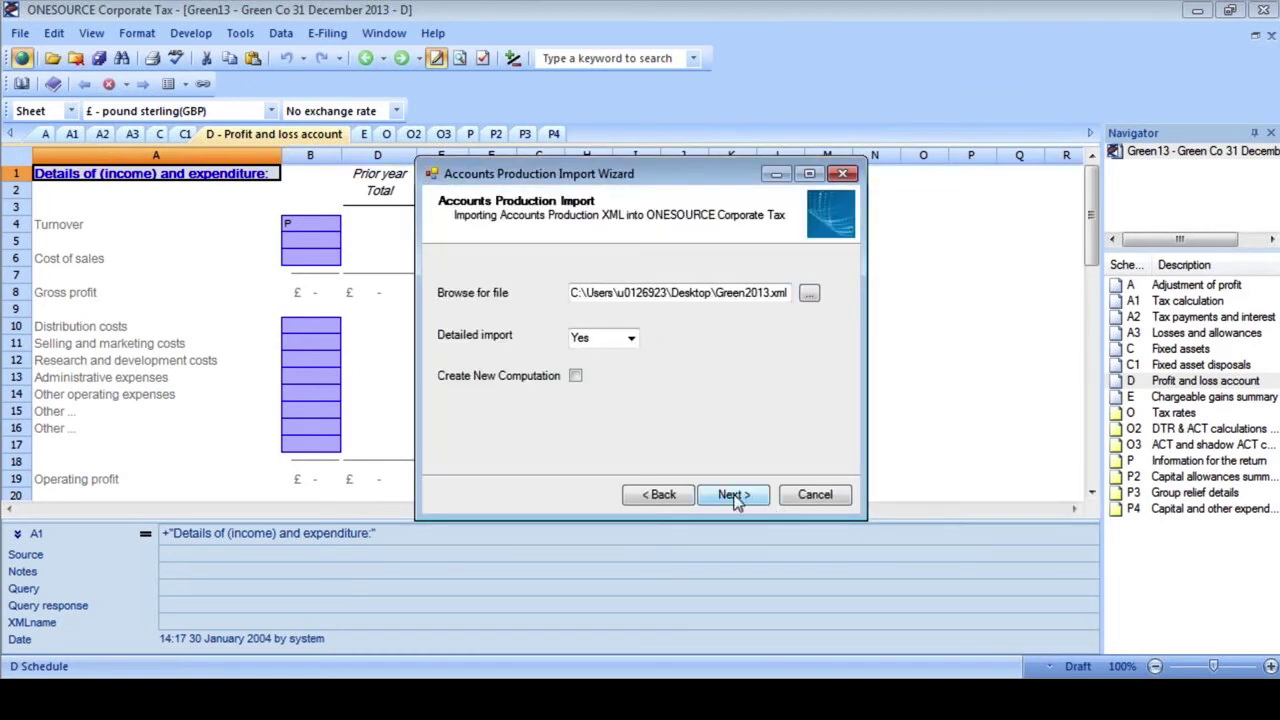
pyautogui.click(733, 495)
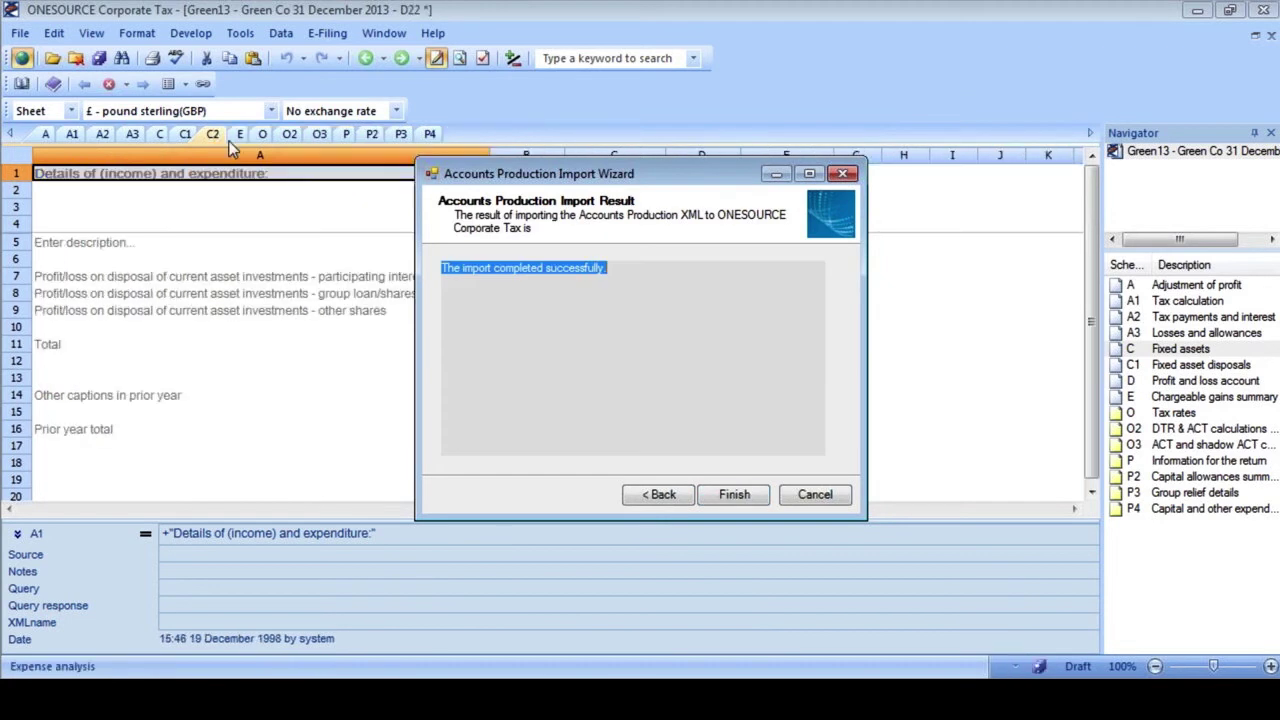
pyautogui.click(734, 494)
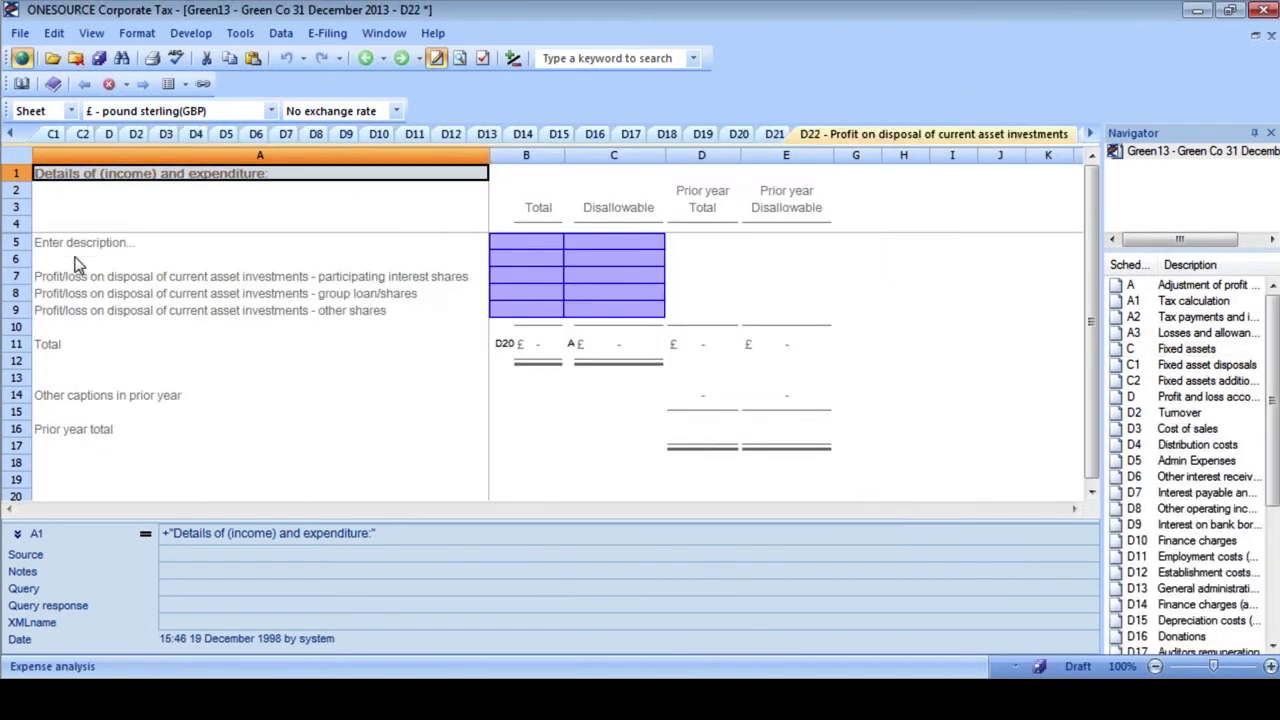
# - Review the imported Profit and loss account schedule D, drill into its Turnover figure on schedule D2 and return
pyautogui.click(109, 135)
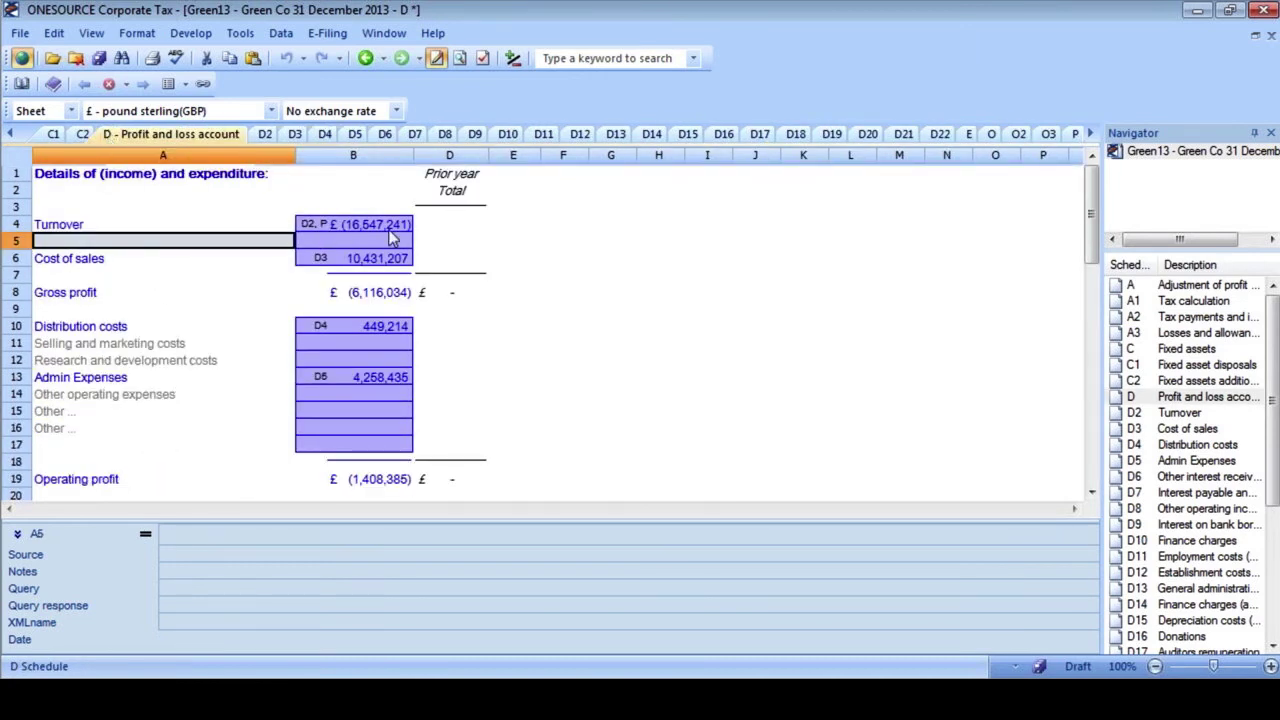
pyautogui.doubleClick(330, 226)
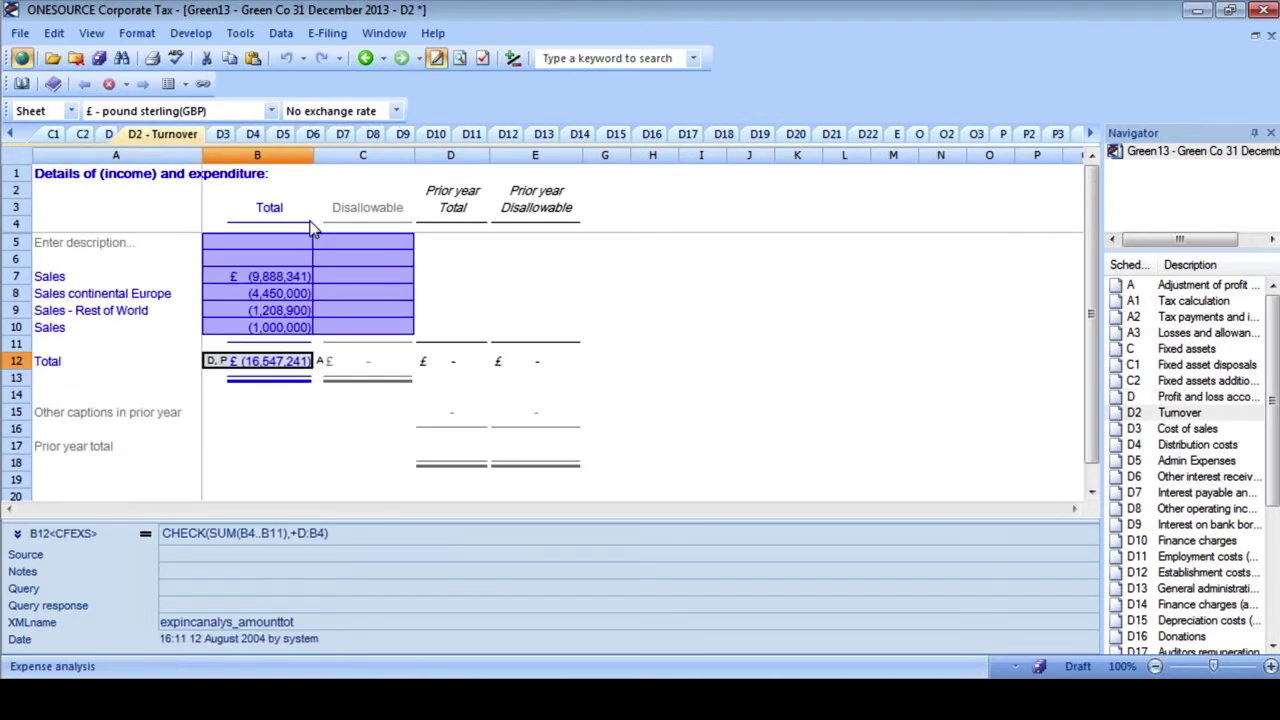
pyautogui.hotkey('alt', 'Left')
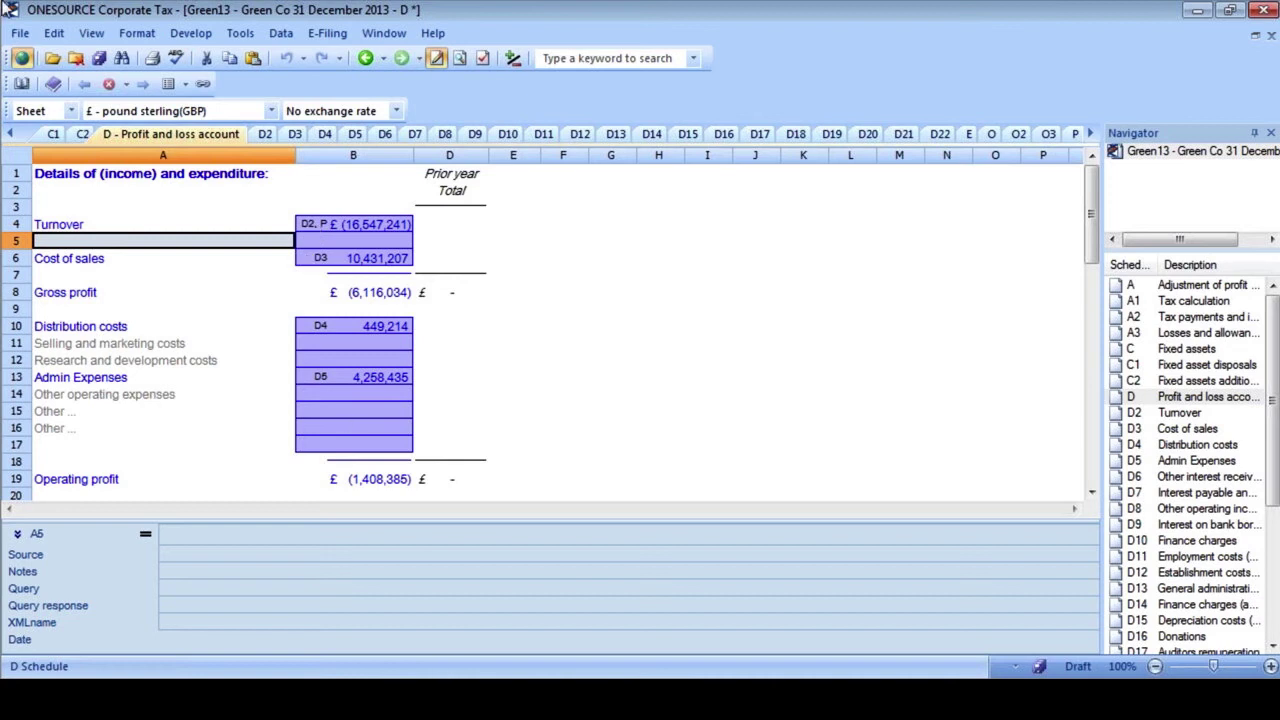
pyautogui.hotkey('ctrl', 'c')
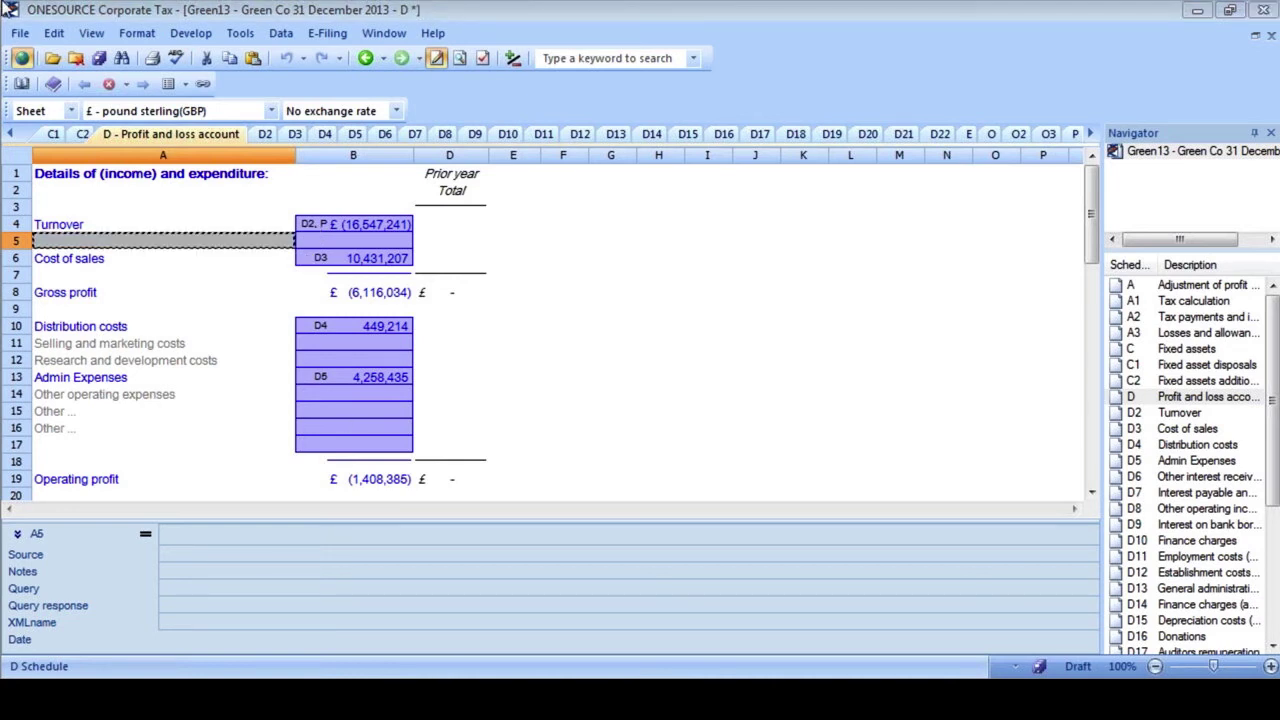
# - Switch back to ONESOURCE Accounts Production and display only the FRS 101 profit and loss element from the FRS 101 Accounts report structure
pyautogui.click(1048, 267)
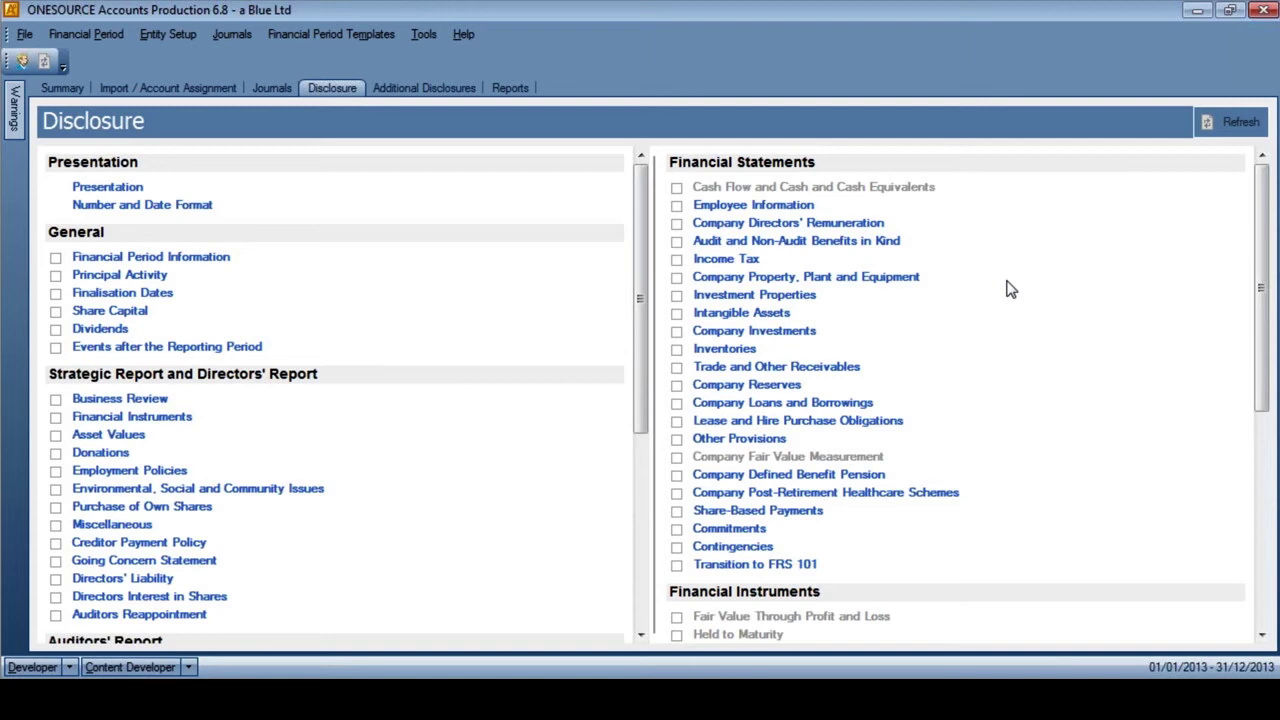
pyautogui.click(510, 88)
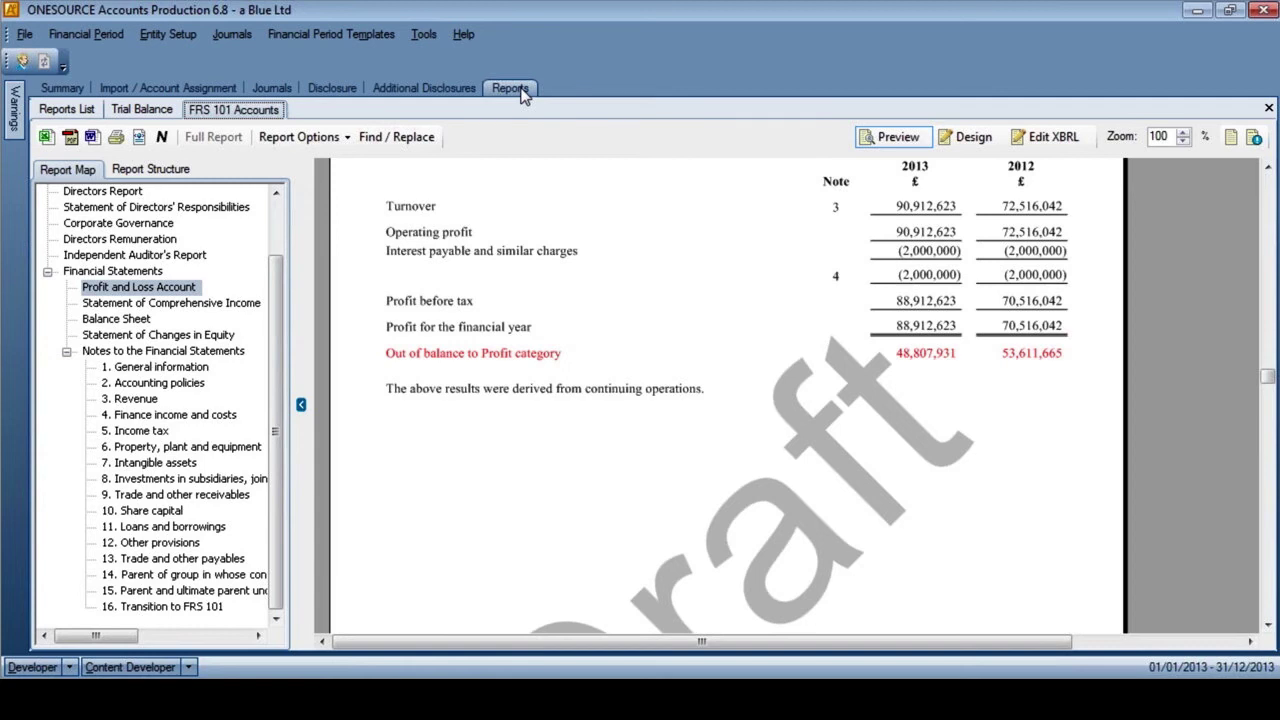
pyautogui.click(150, 170)
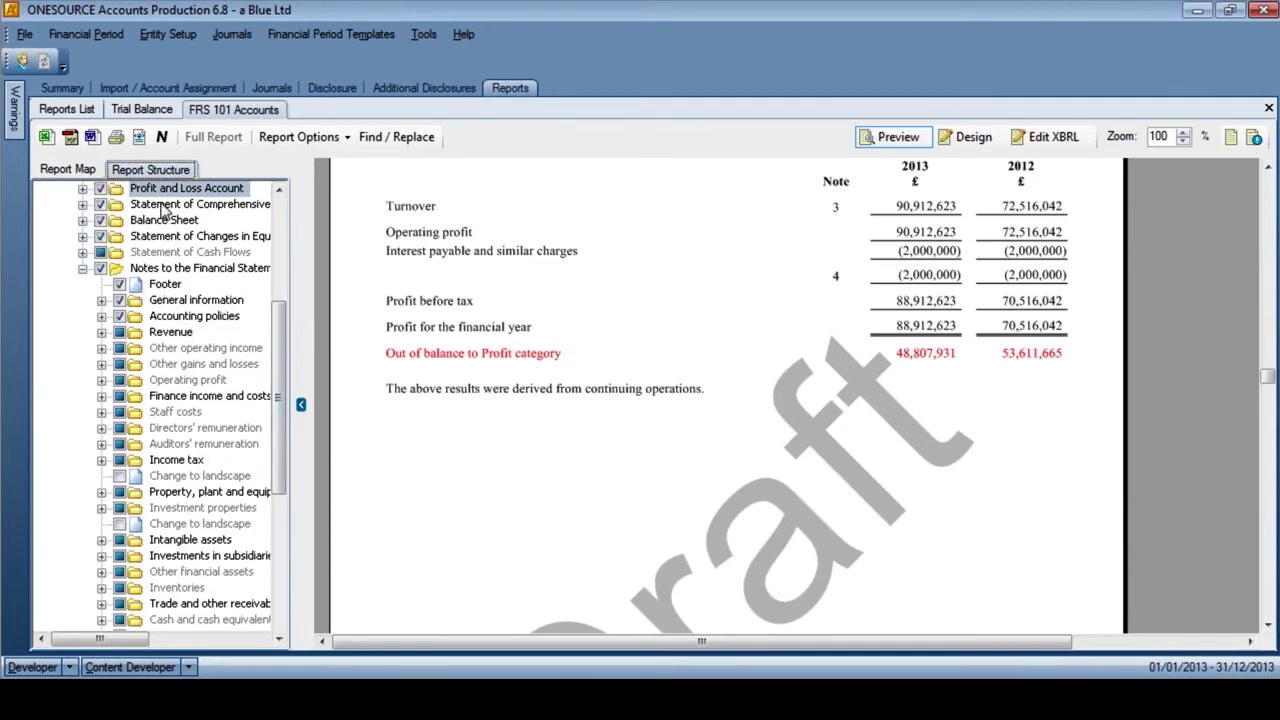
pyautogui.click(82, 189)
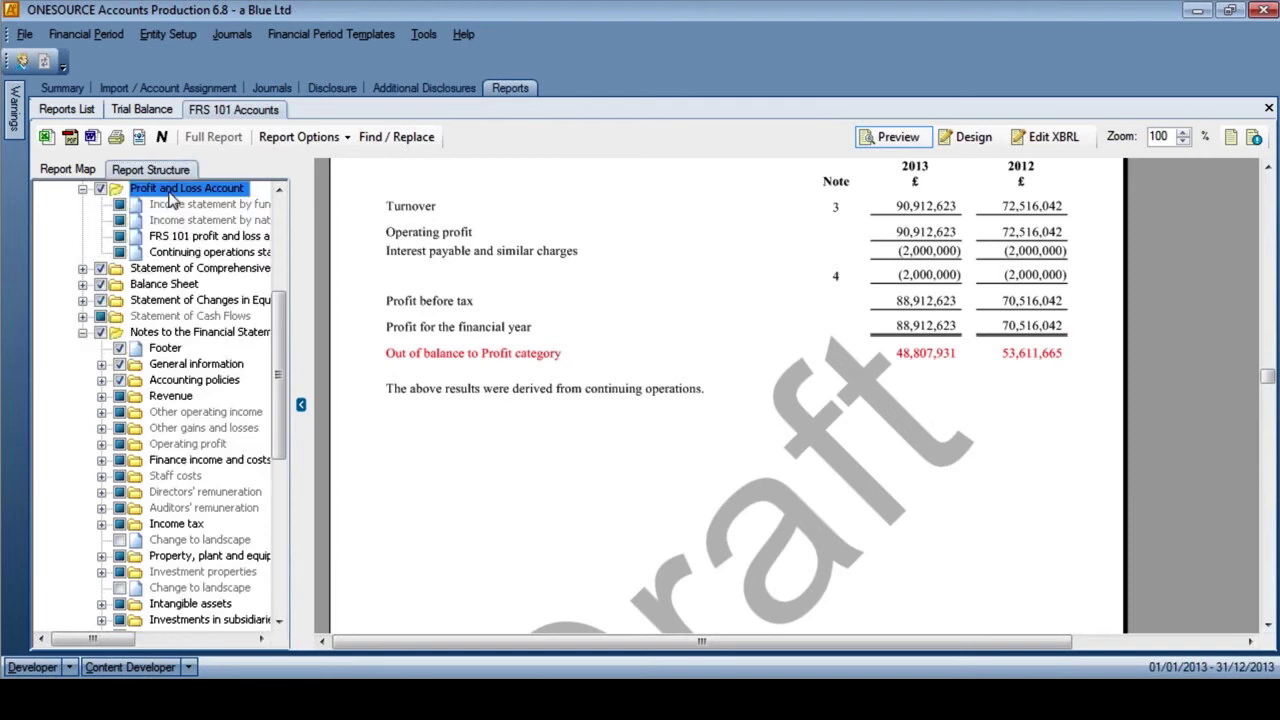
pyautogui.click(195, 238)
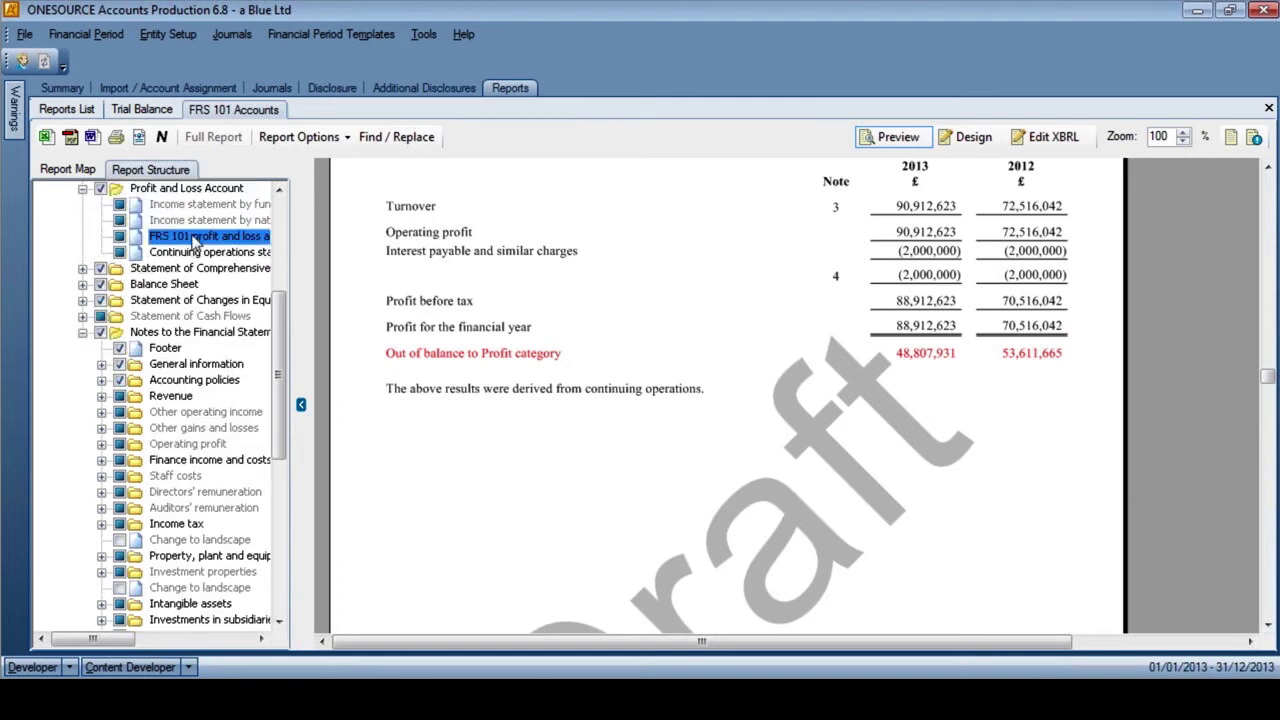
pyautogui.rightClick(195, 240)
pyautogui.click(249, 267)
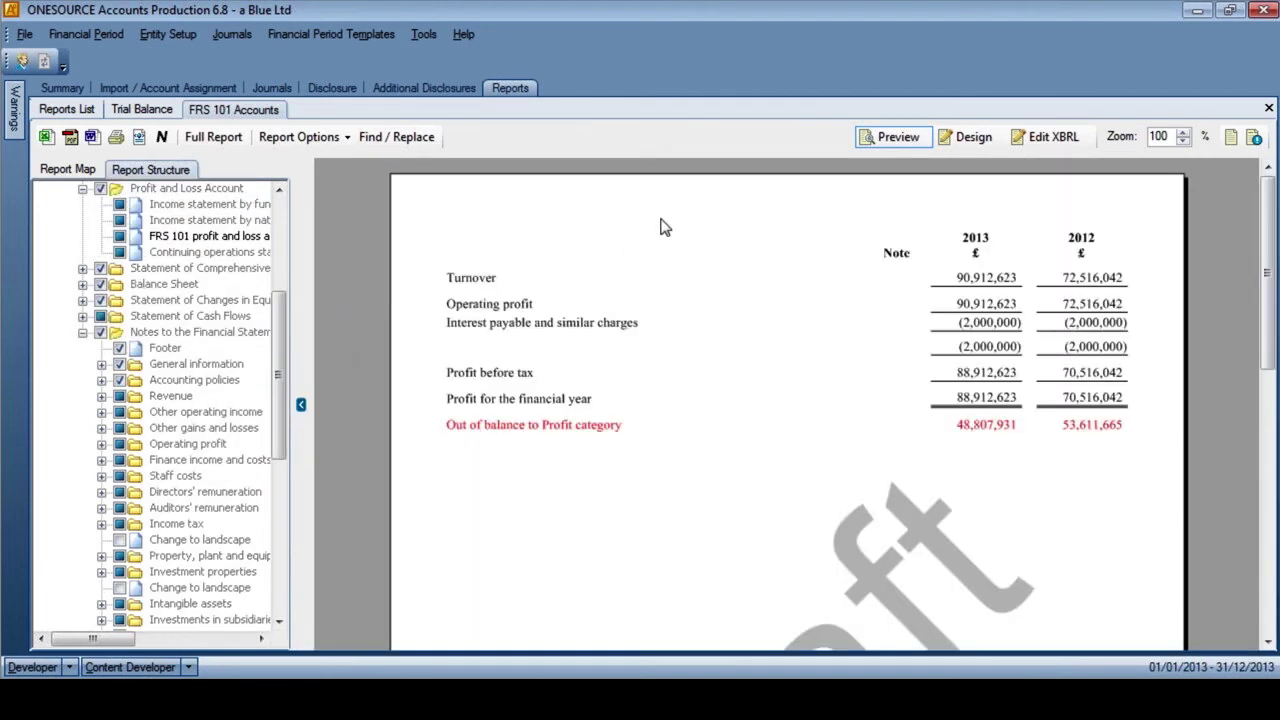
# - Put the report in design mode and insert a Blank Paragraph from the Basic Elements templates below the profit and loss table
pyautogui.click(962, 138)
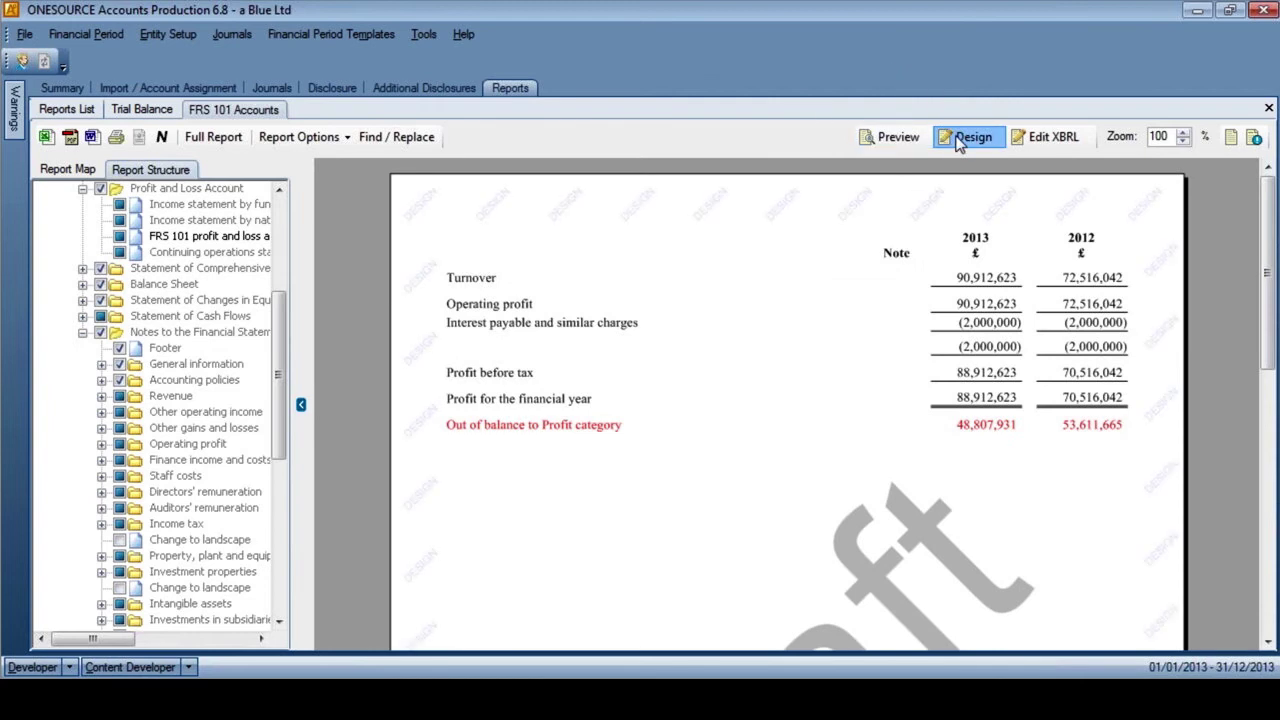
pyautogui.click(781, 436)
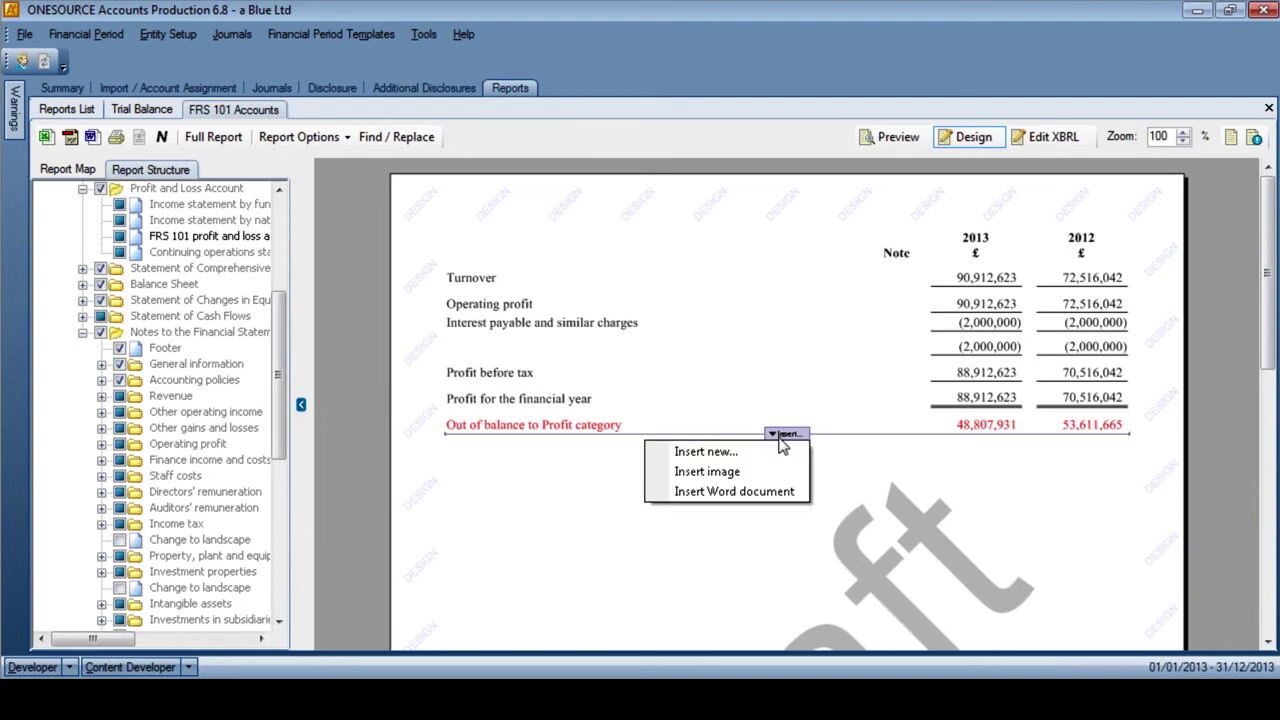
pyautogui.click(701, 455)
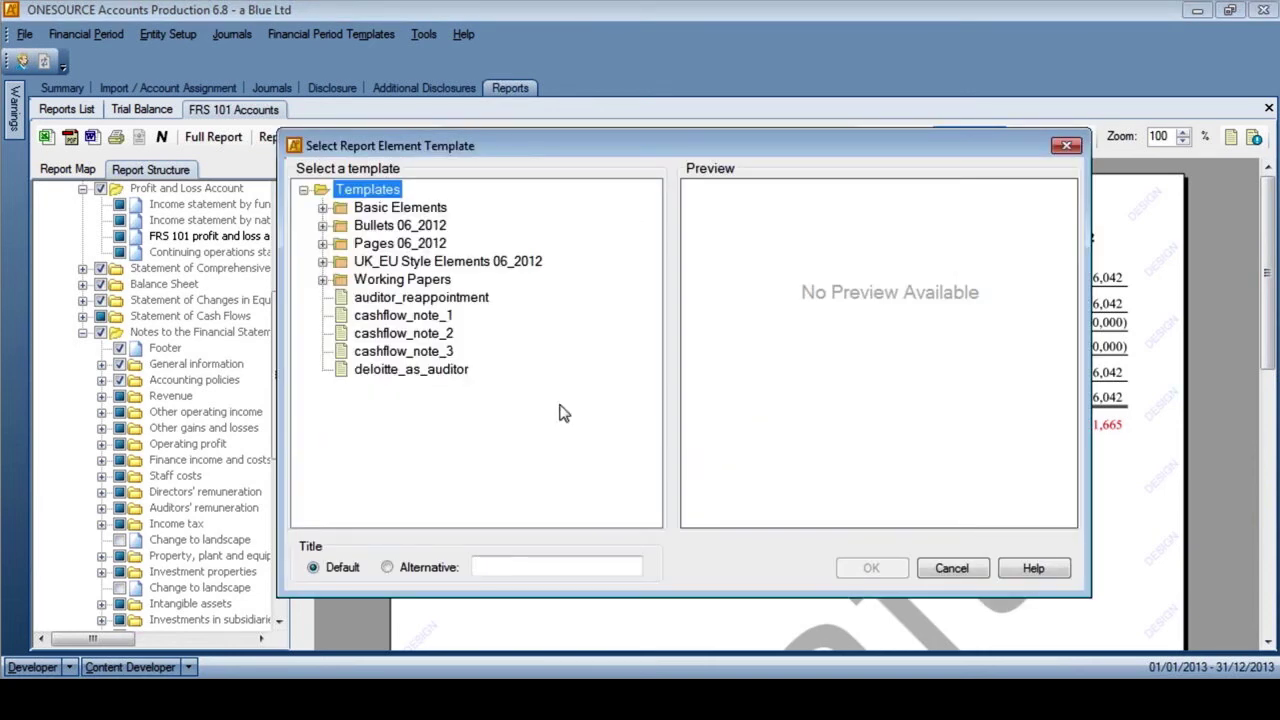
pyautogui.click(322, 208)
pyautogui.click(412, 247)
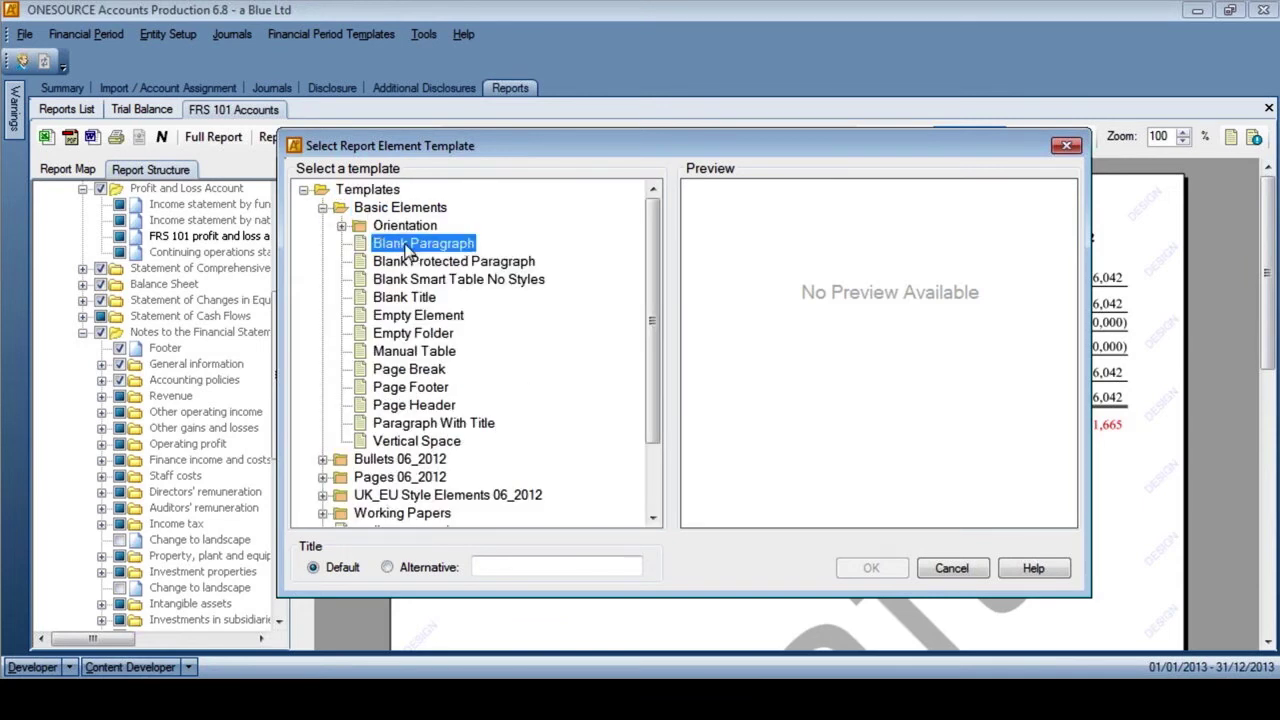
pyautogui.click(871, 569)
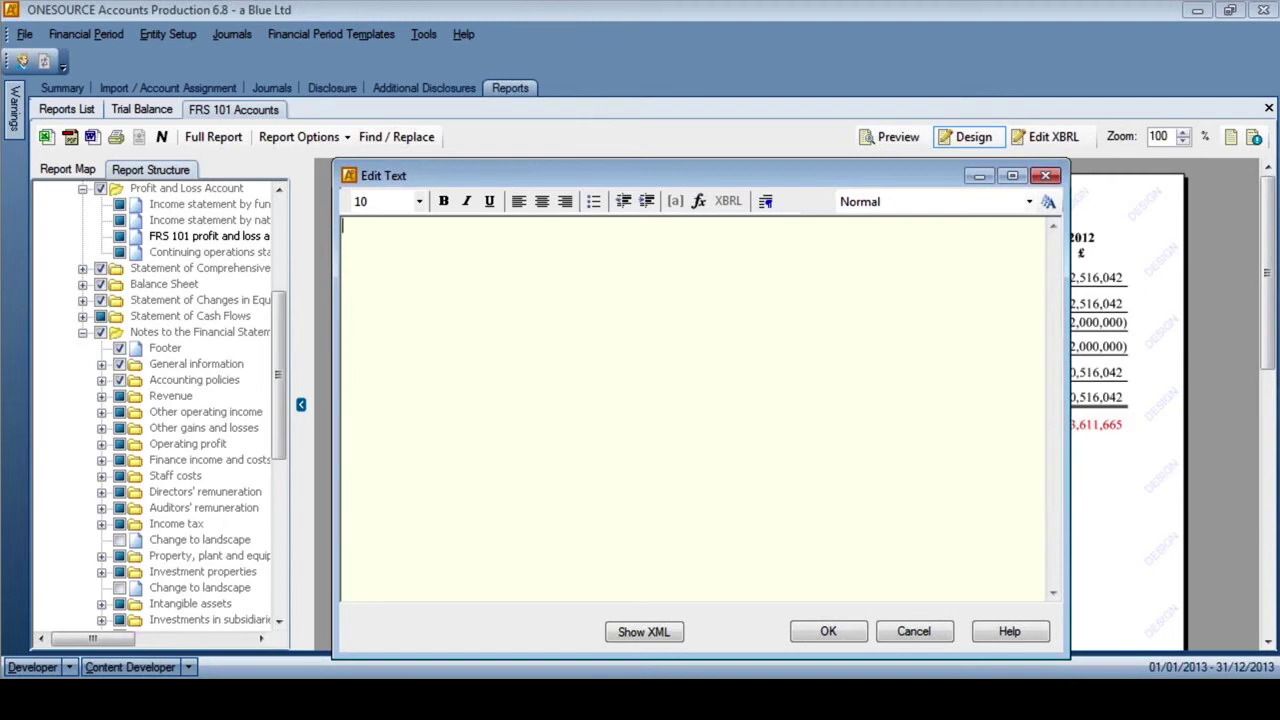
# - Enter the paragraph text "Turnover in this year includes an acquired business, and was the value of"
pyautogui.write('Turnover in this year')
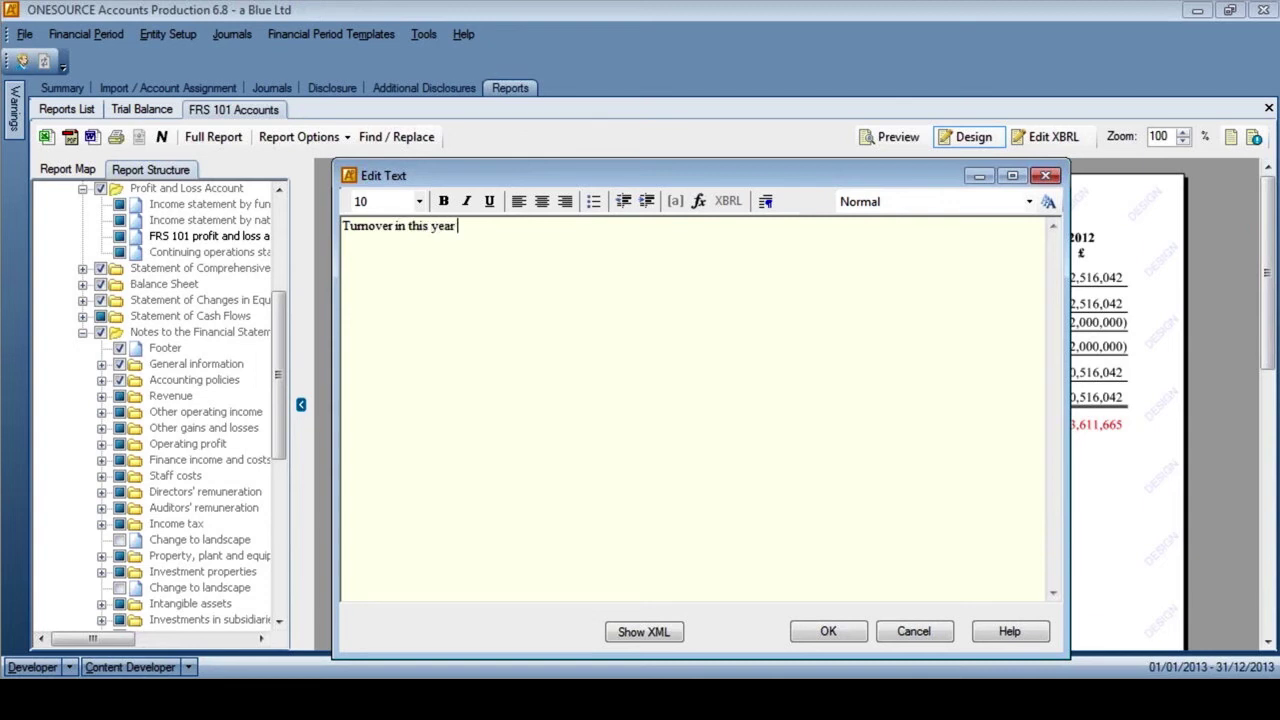
pyautogui.write(' includes an acquired ')
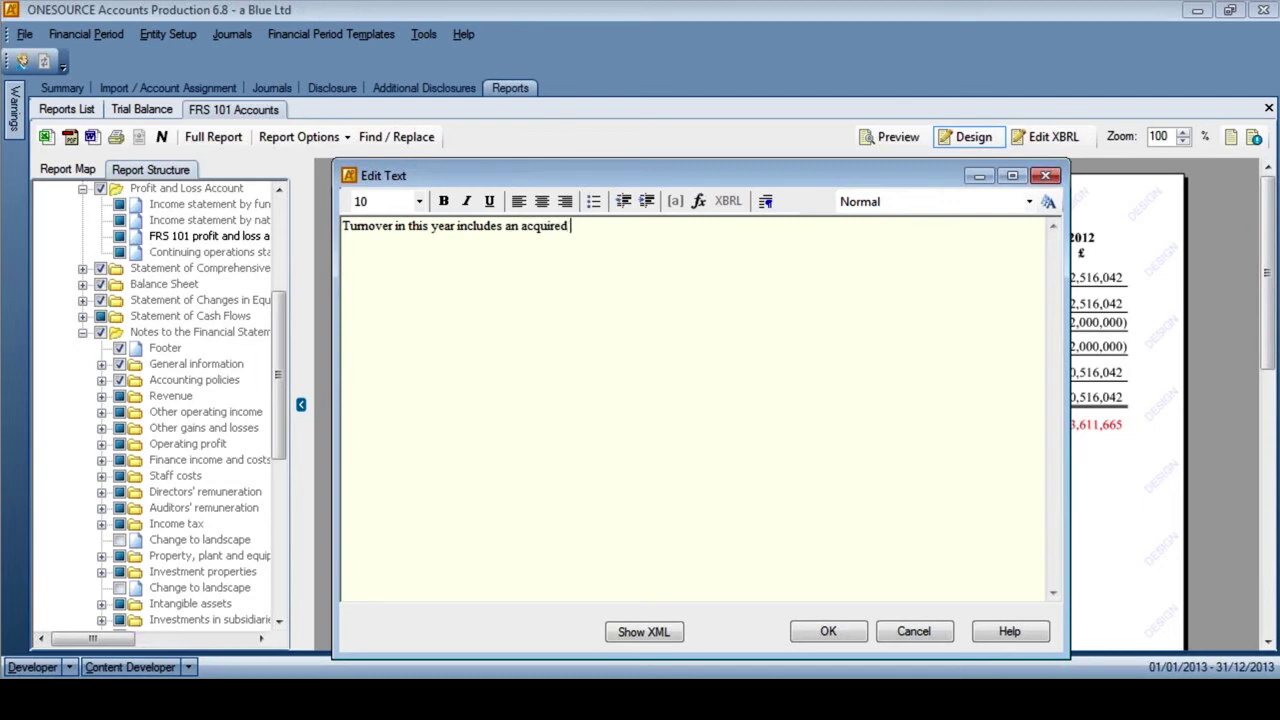
pyautogui.write('business, and was the value o')
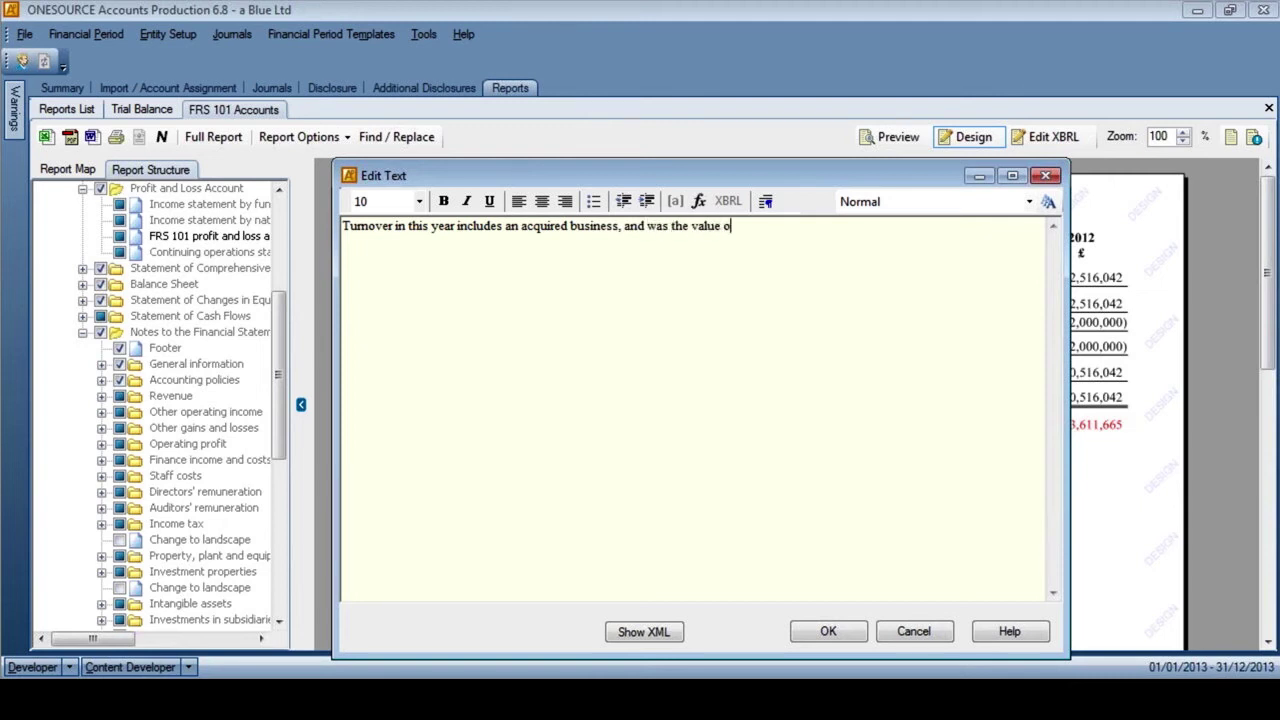
pyautogui.write('f Xmillion')
pyautogui.press('BackSpace')
pyautogui.press('BackSpace')
pyautogui.press('BackSpace')
pyautogui.press('BackSpace')
pyautogui.press('BackSpace')
pyautogui.press('BackSpace')
pyautogui.press('BackSpace')
pyautogui.press('BackSpace')
# - Start an Account value field at the end of the paragraph text and set its code to Revenue - Sale of goods
pyautogui.click(700, 201)
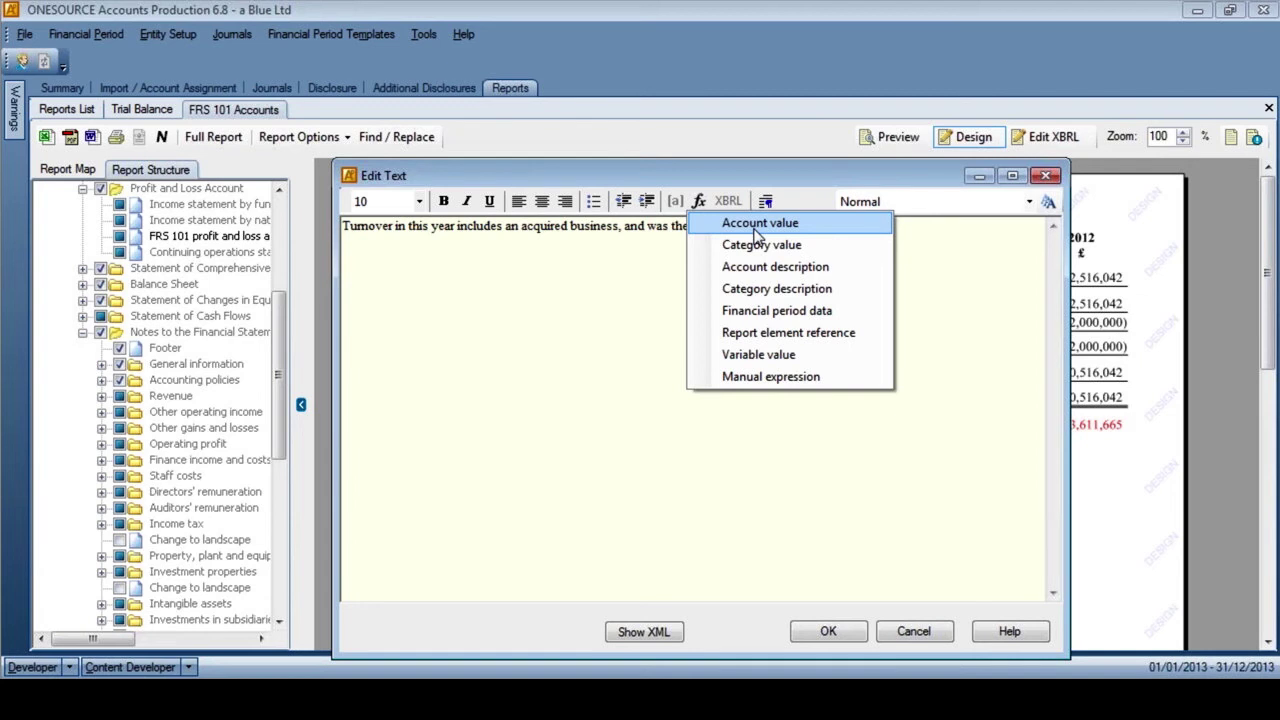
pyautogui.click(755, 228)
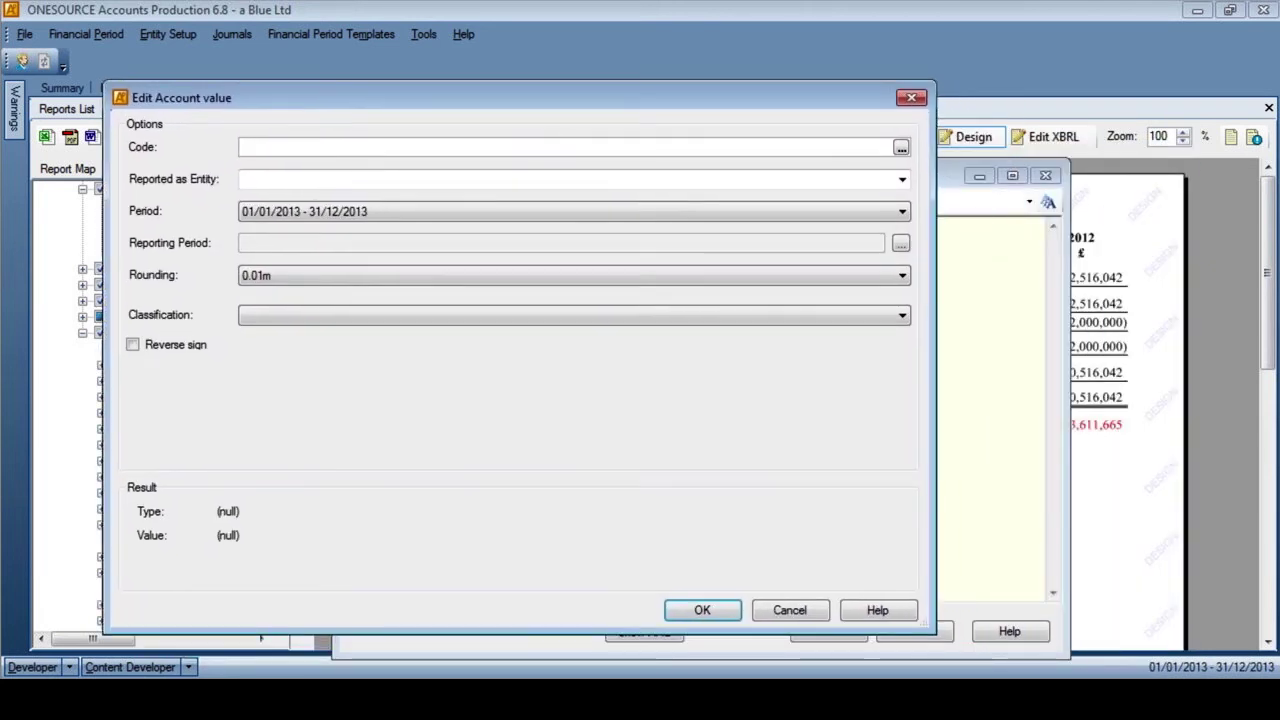
pyautogui.click(901, 147)
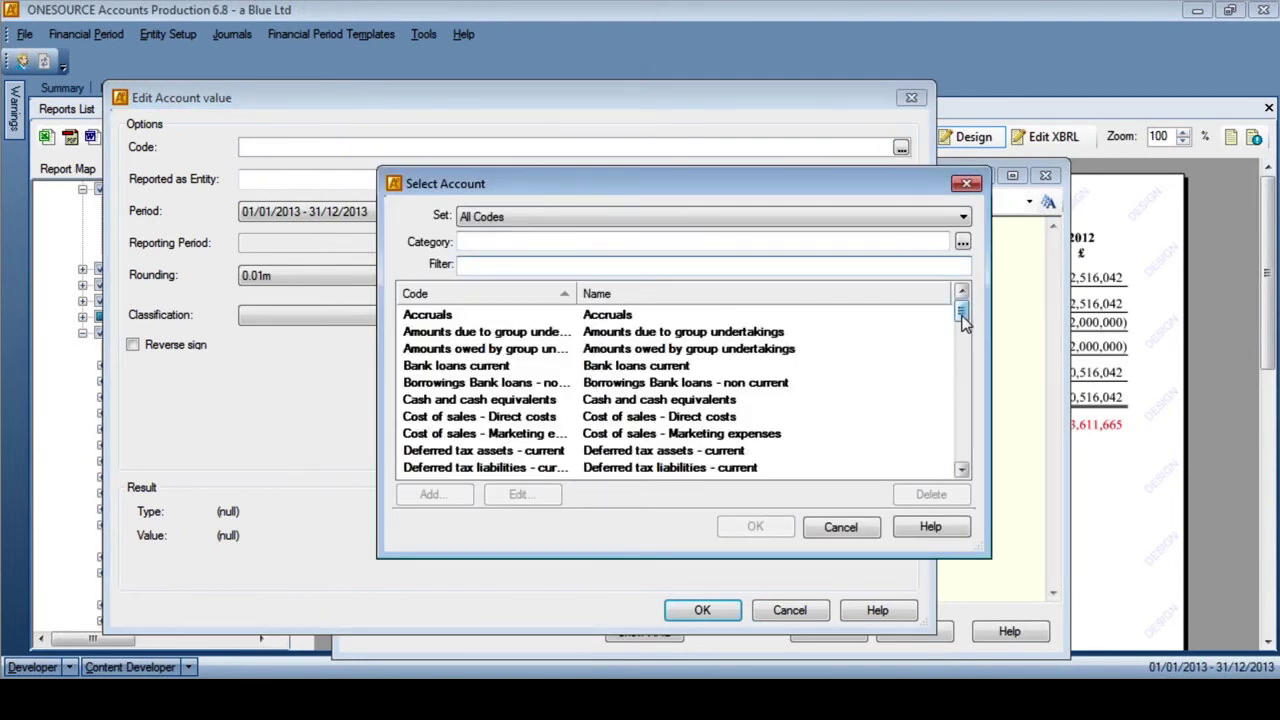
pyautogui.moveTo(963, 314); pyautogui.dragTo(963, 440)
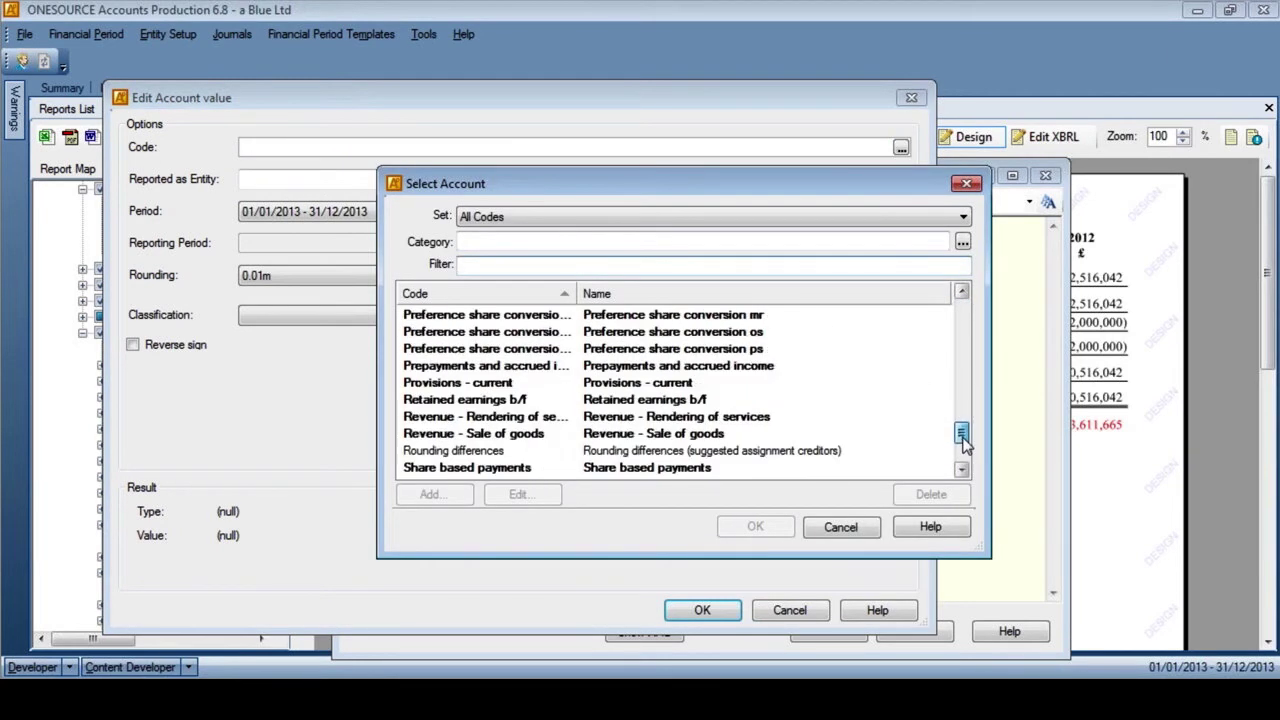
pyautogui.click(478, 436)
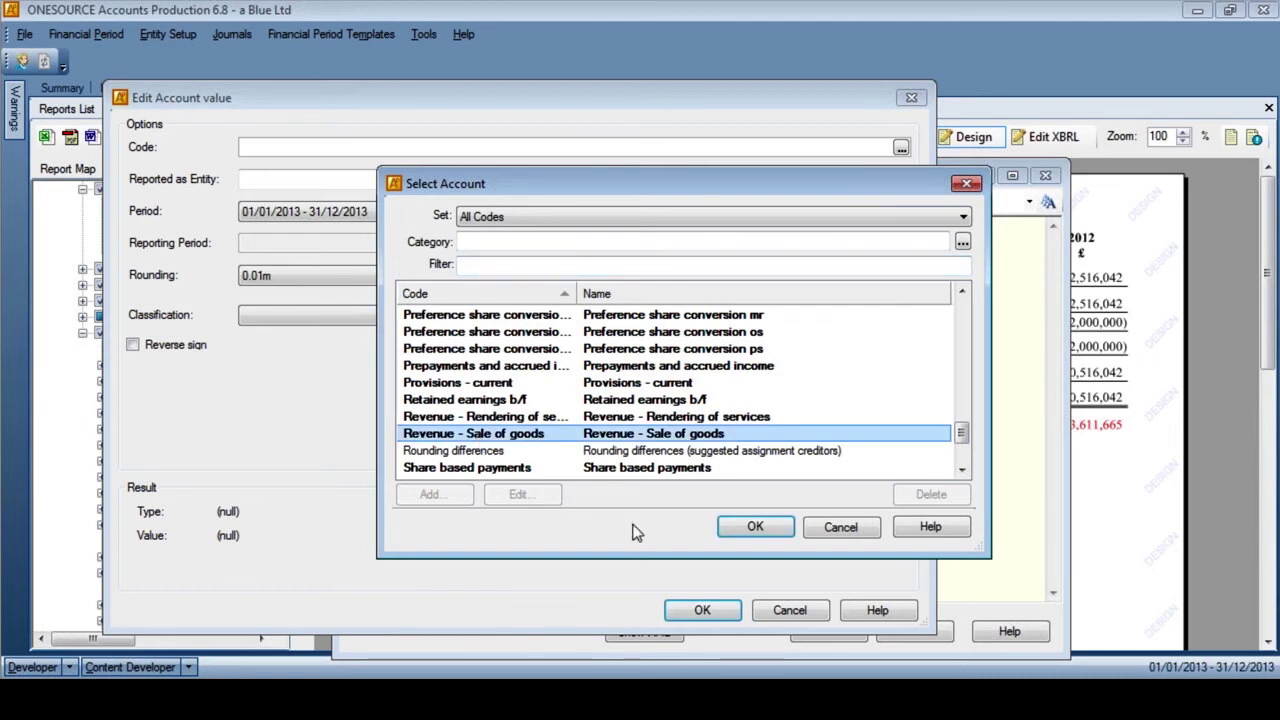
pyautogui.click(752, 527)
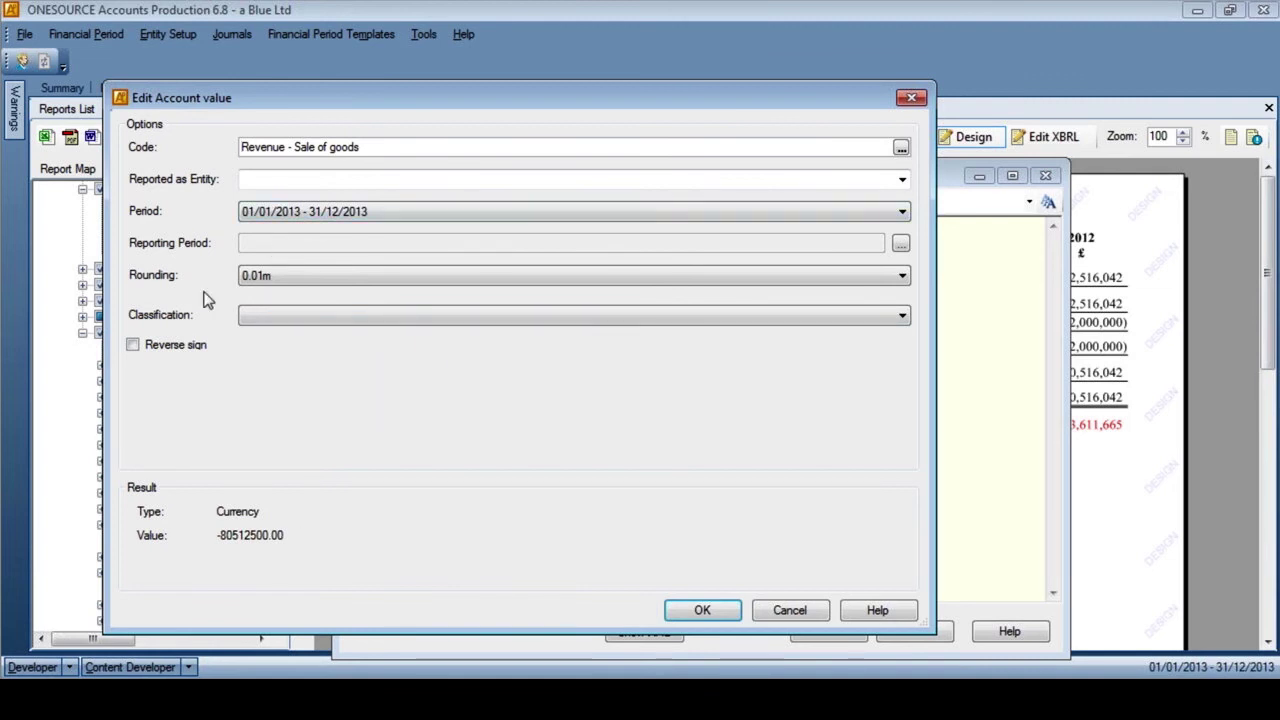
# - Reverse the sign of the account value, insert it into the paragraph and accept the edited text
pyautogui.click(133, 345)
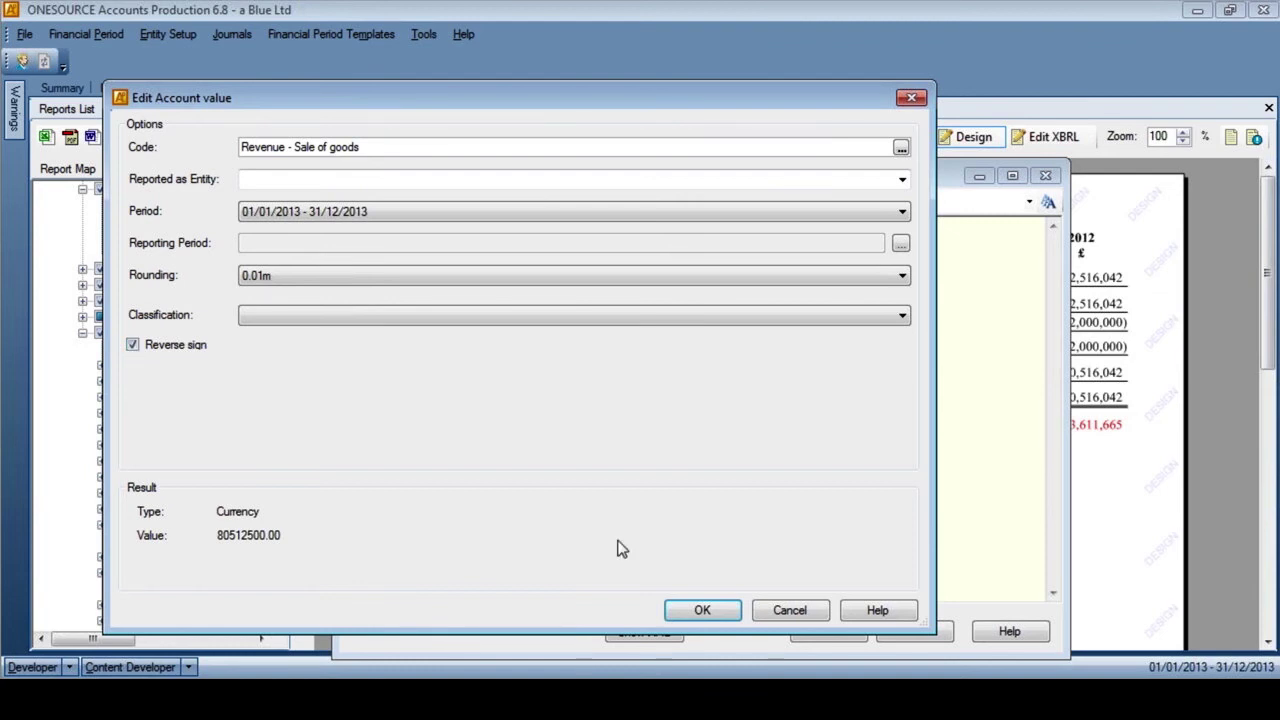
pyautogui.click(704, 610)
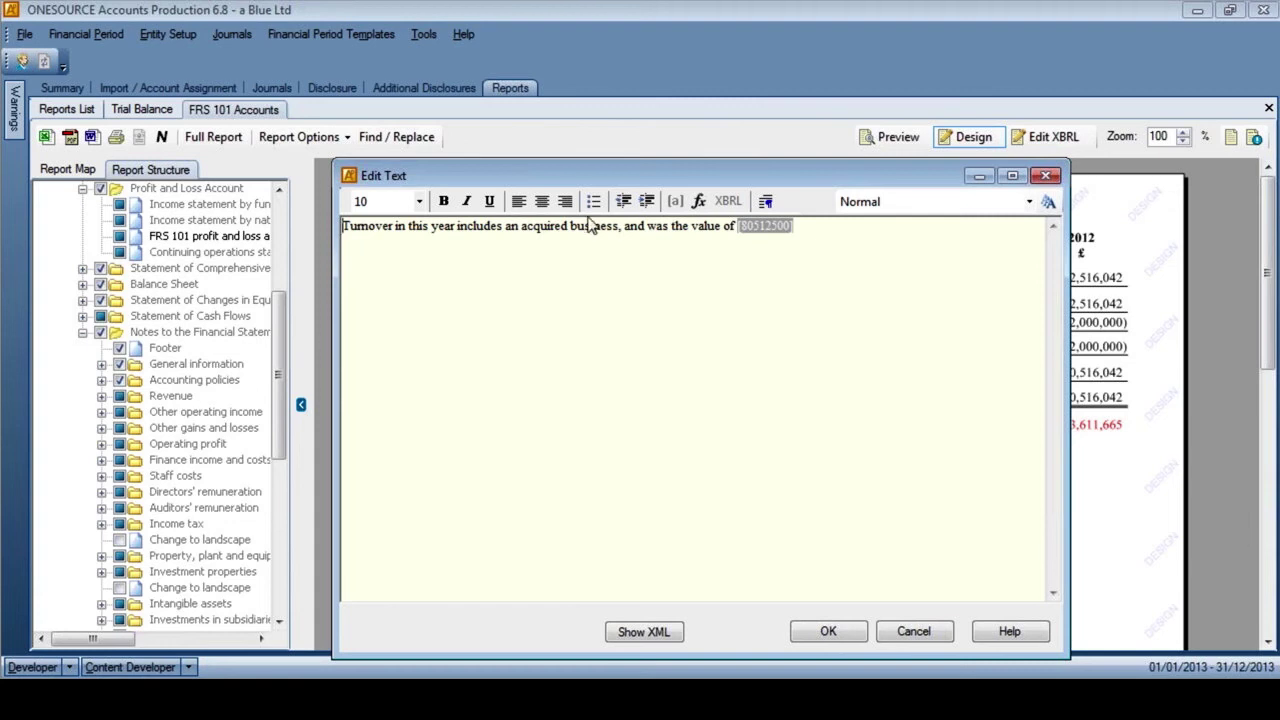
pyautogui.click(826, 634)
# - View the whole Profit and Loss Account section down to the new turnover paragraph, and return to the client Summary
pyautogui.rightClick(183, 256)
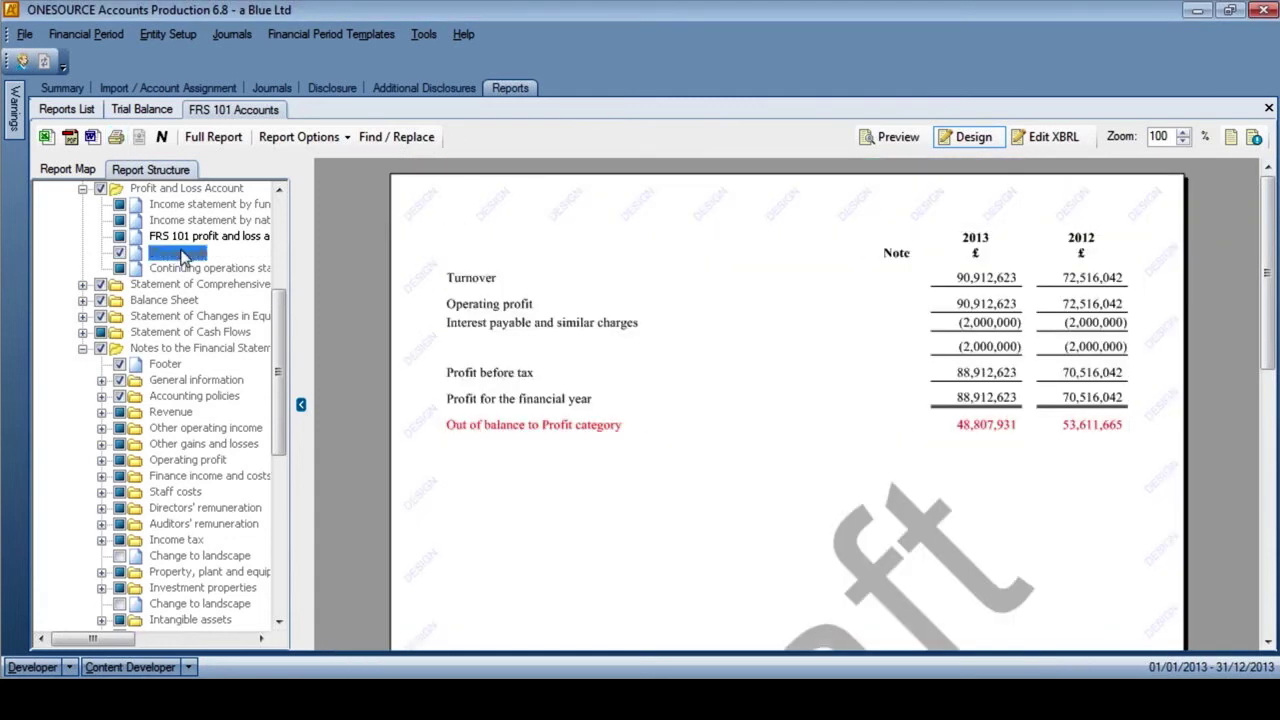
pyautogui.rightClick(180, 192)
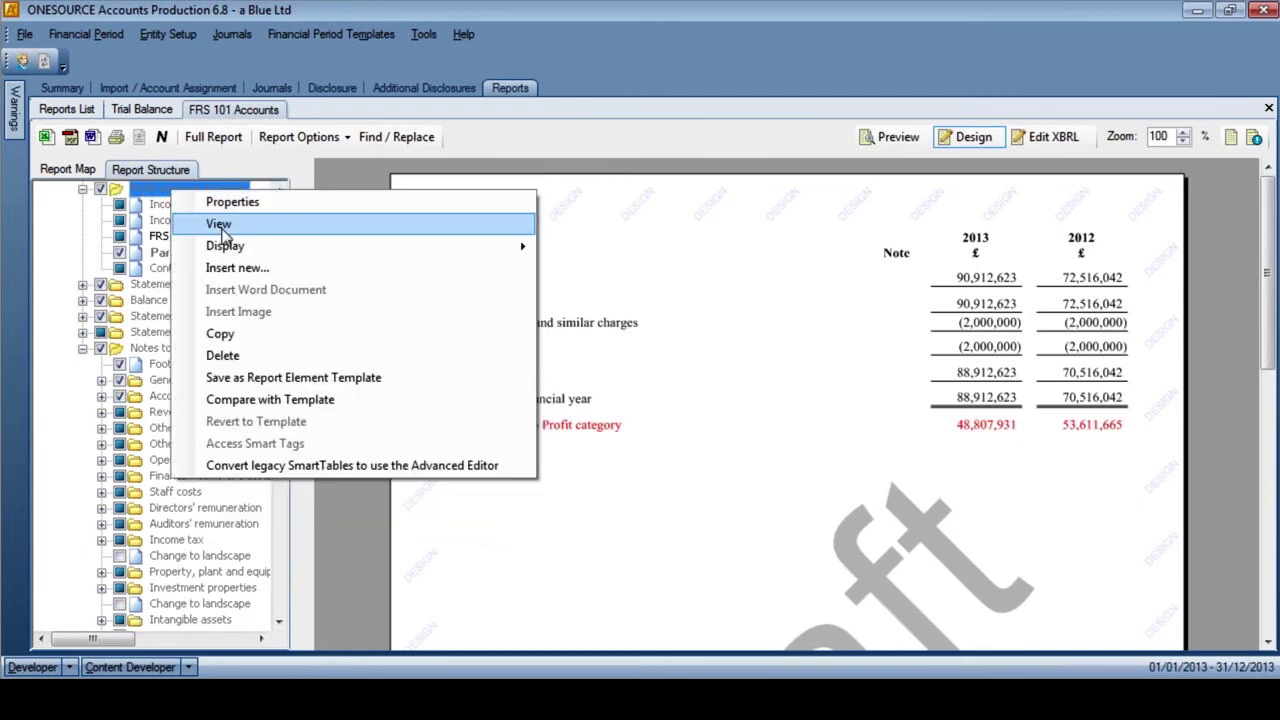
pyautogui.click(218, 224)
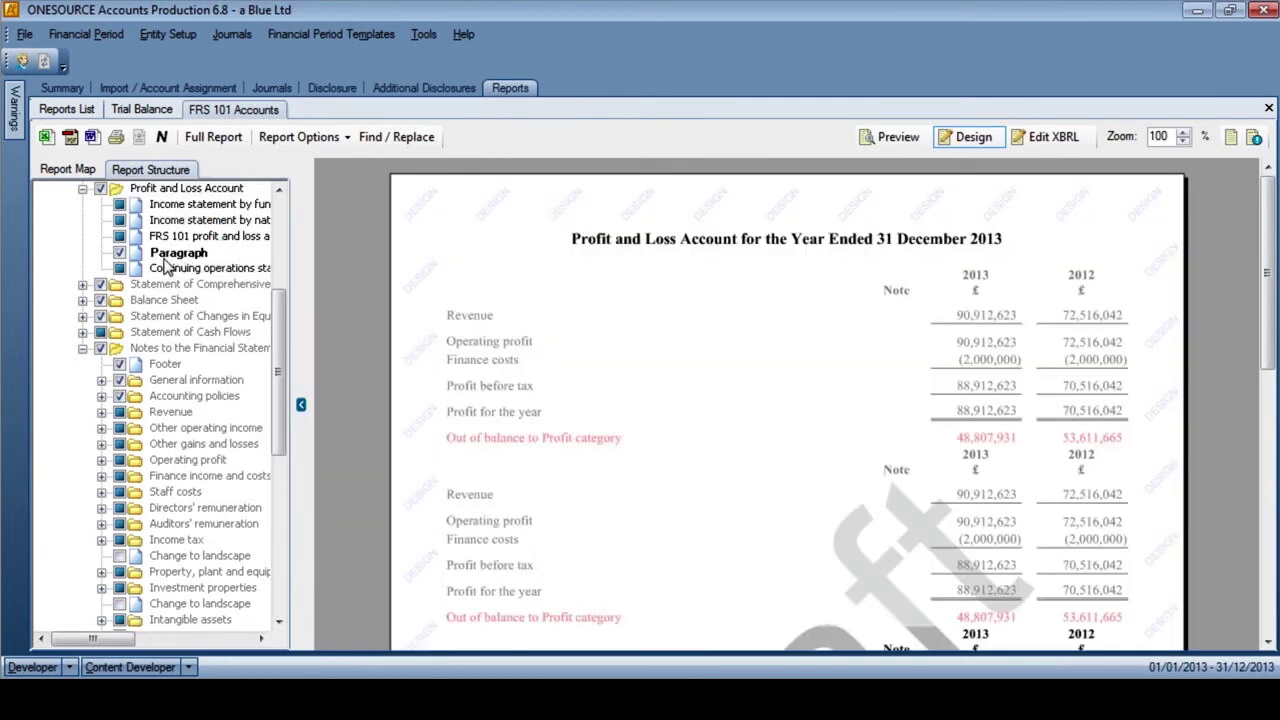
pyautogui.click(1272, 570)
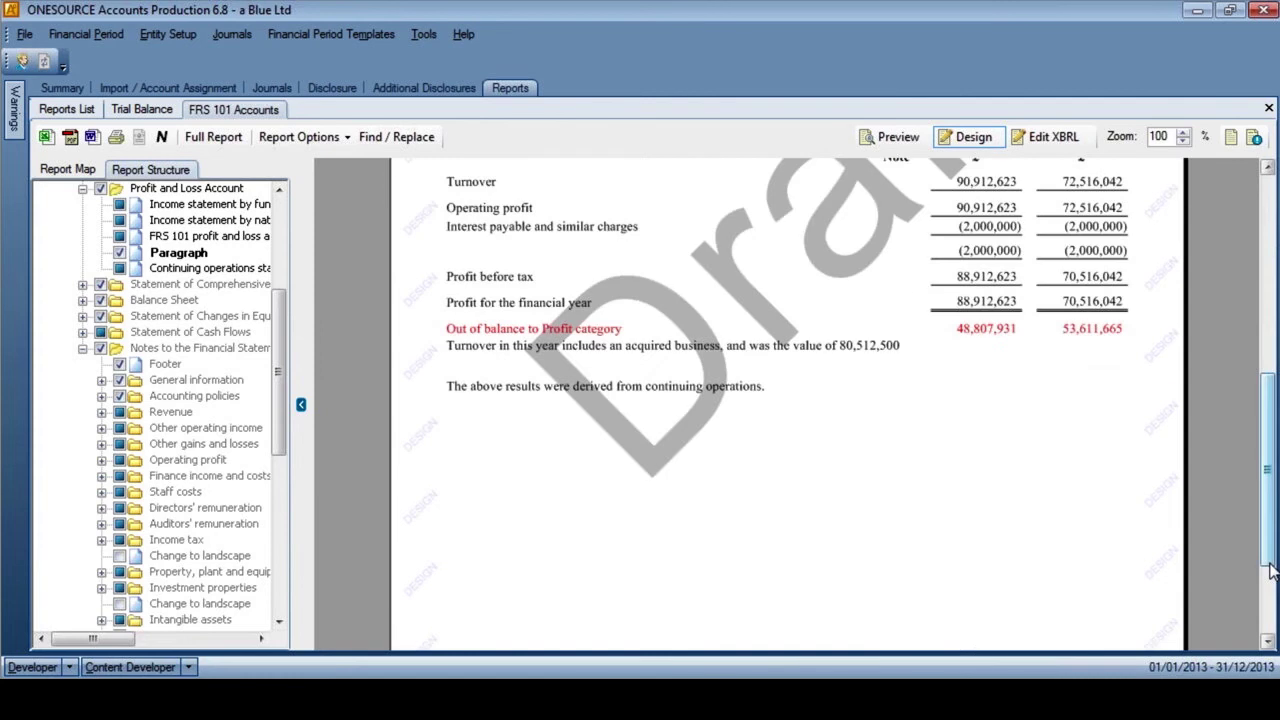
pyautogui.moveTo(842, 352)
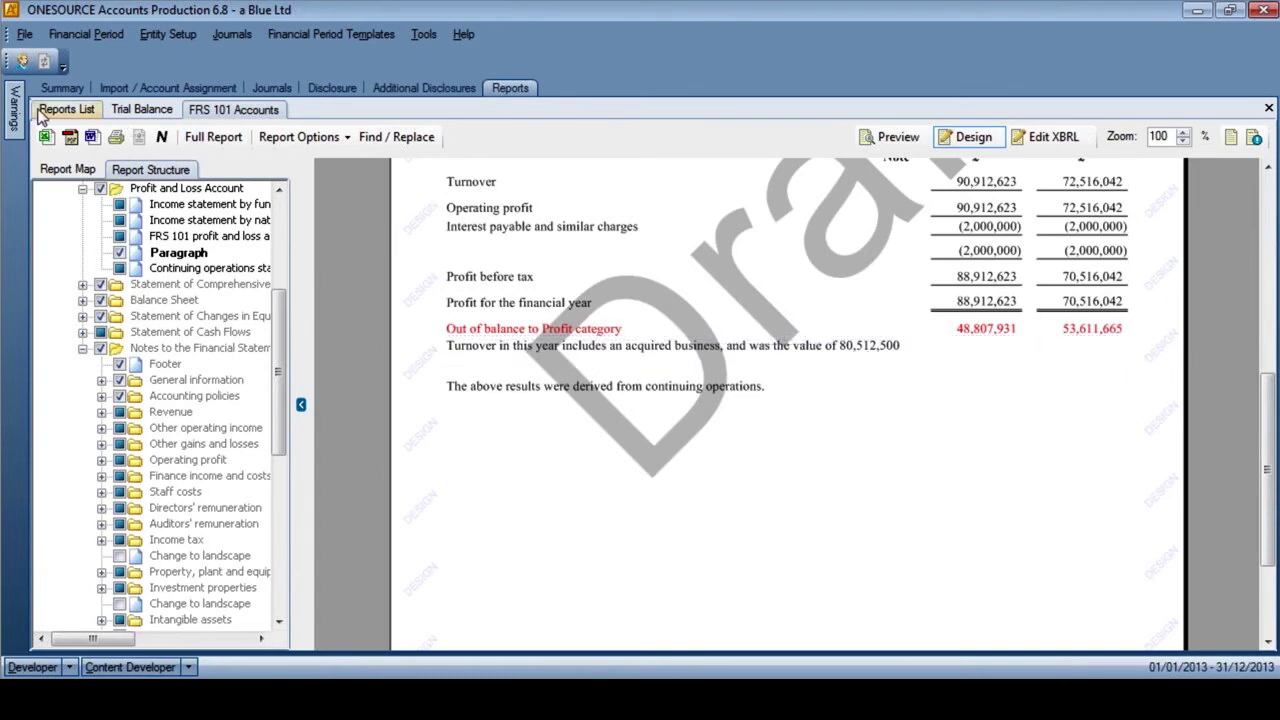
pyautogui.click(60, 89)
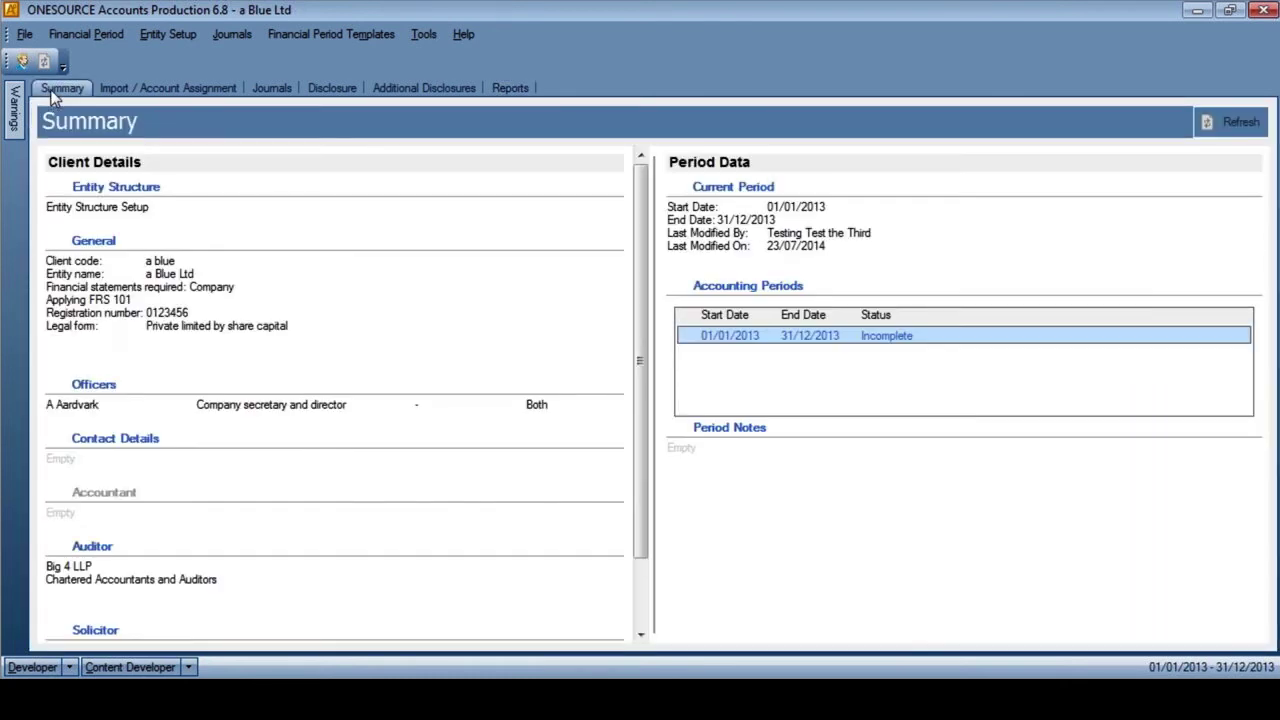